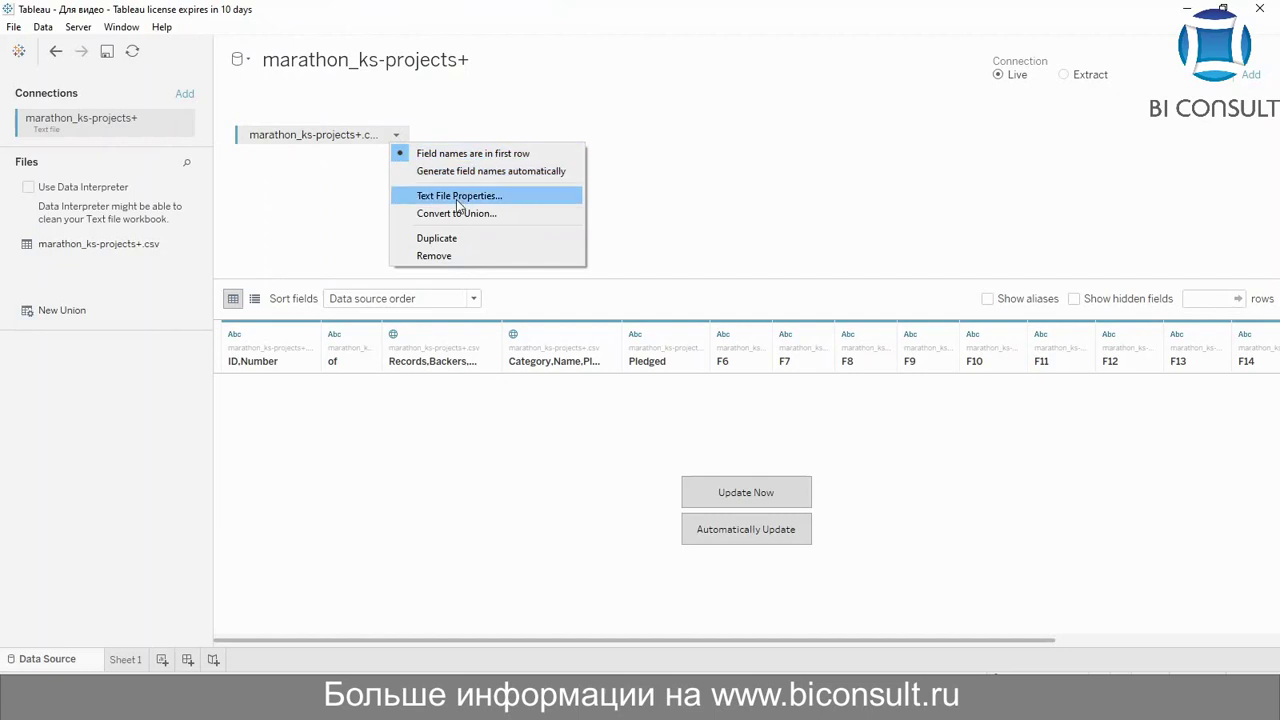
Set the marathon_ks-projects+ text file's field separator to Comma and its locale to English (United Kingdom), and load the data preview
left_click(460, 196)
left_click(385, 190)
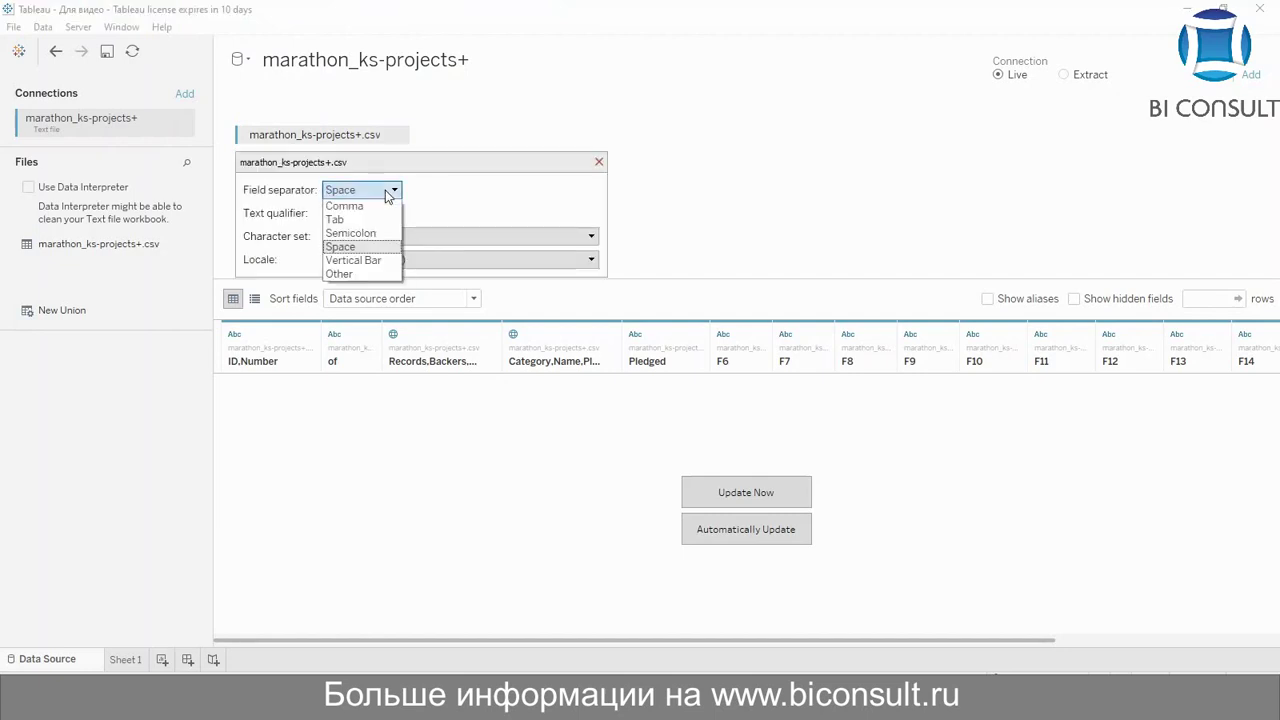
left_click(364, 203)
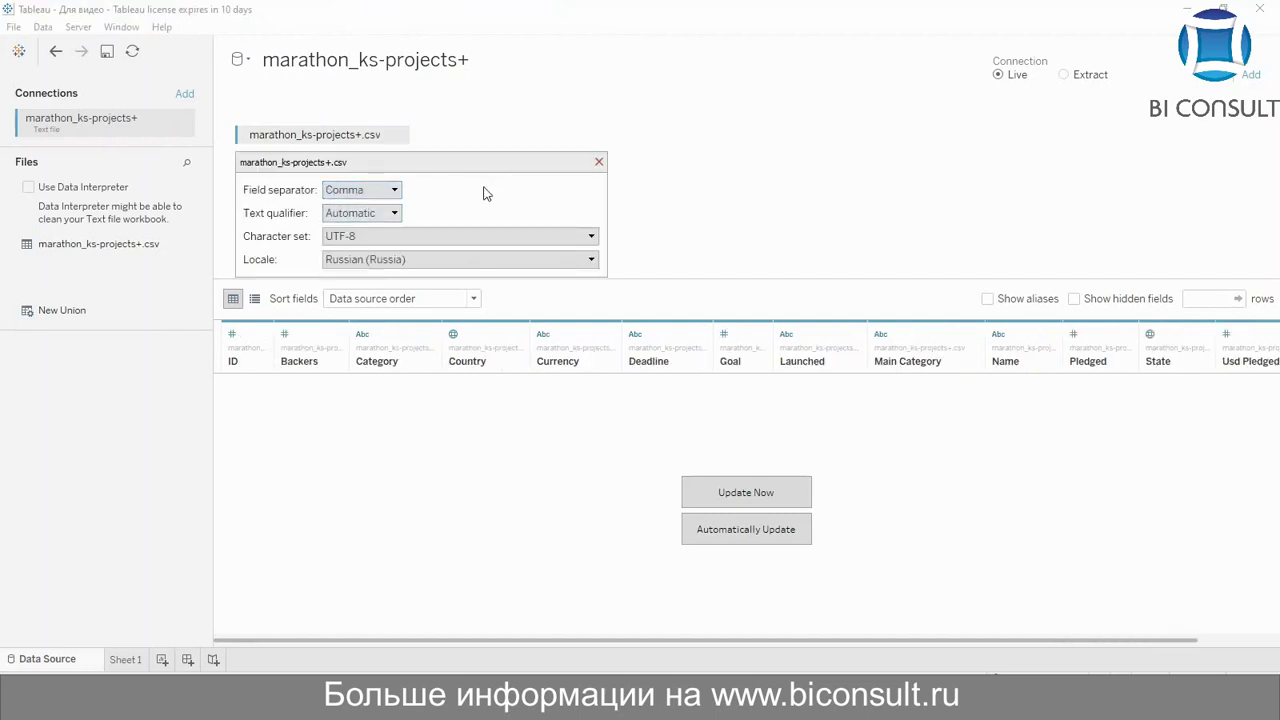
left_click(395, 215)
left_click(401, 261)
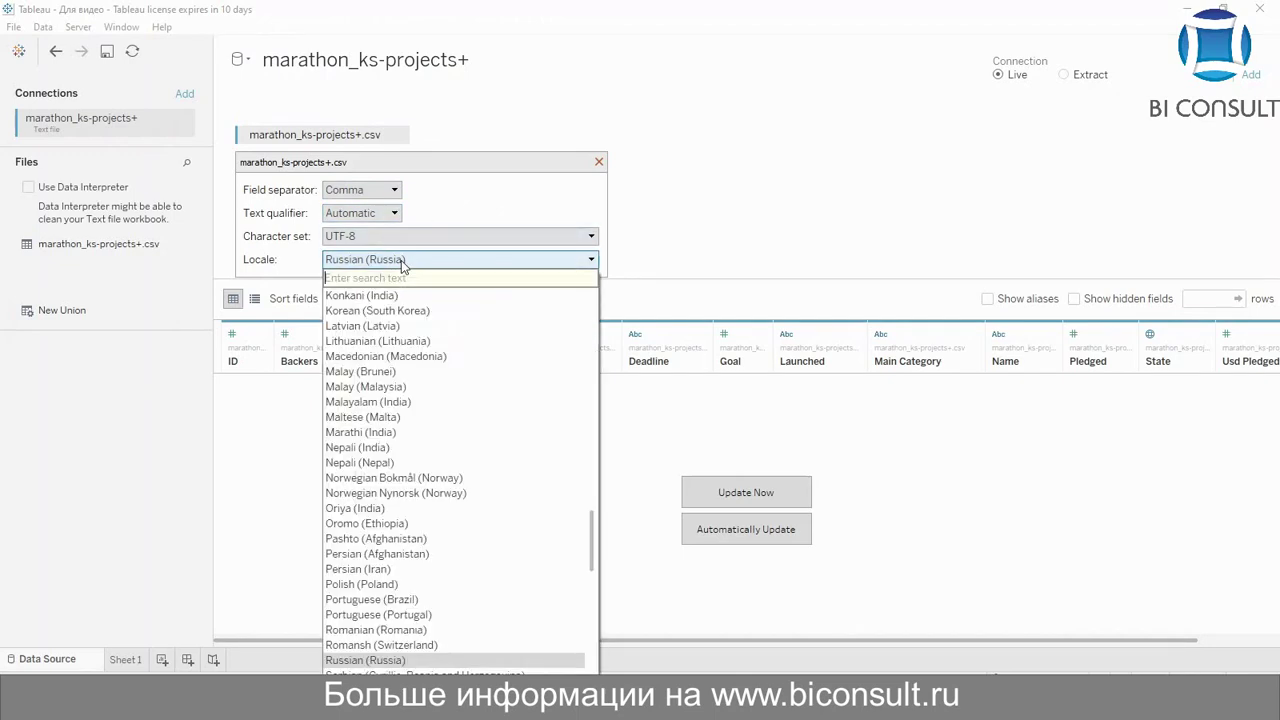
type("ENg")
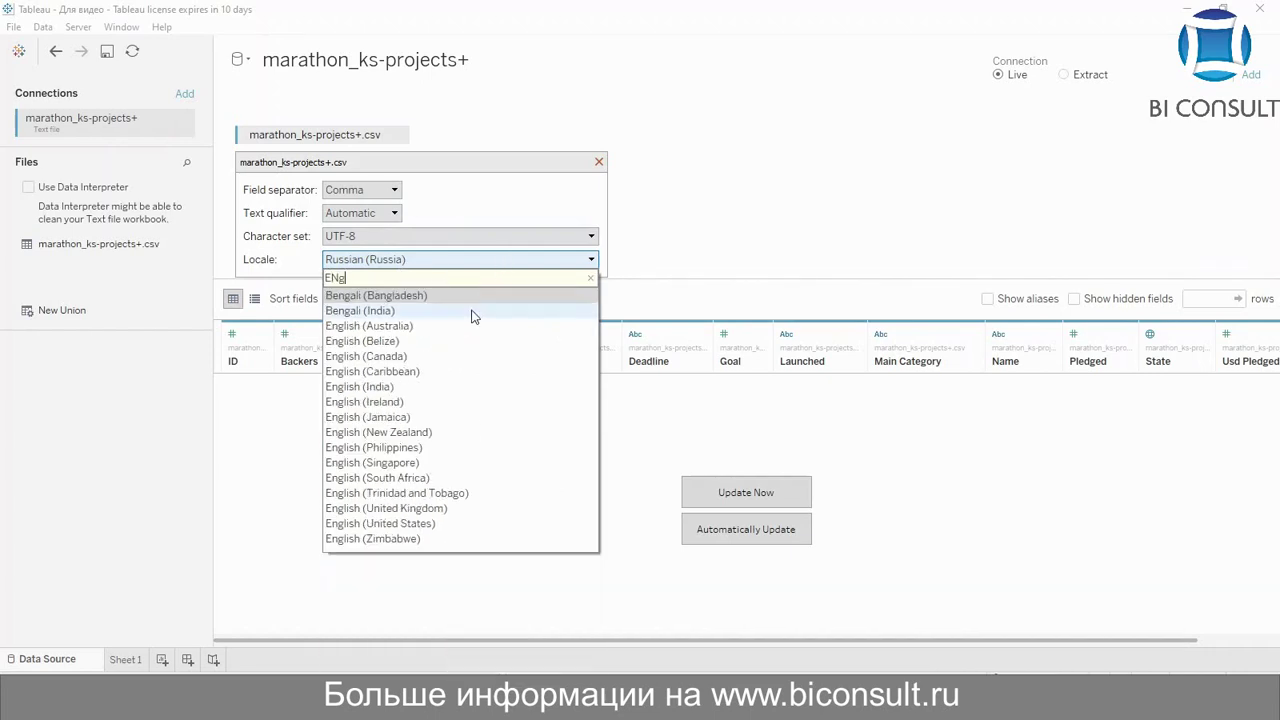
left_click(450, 508)
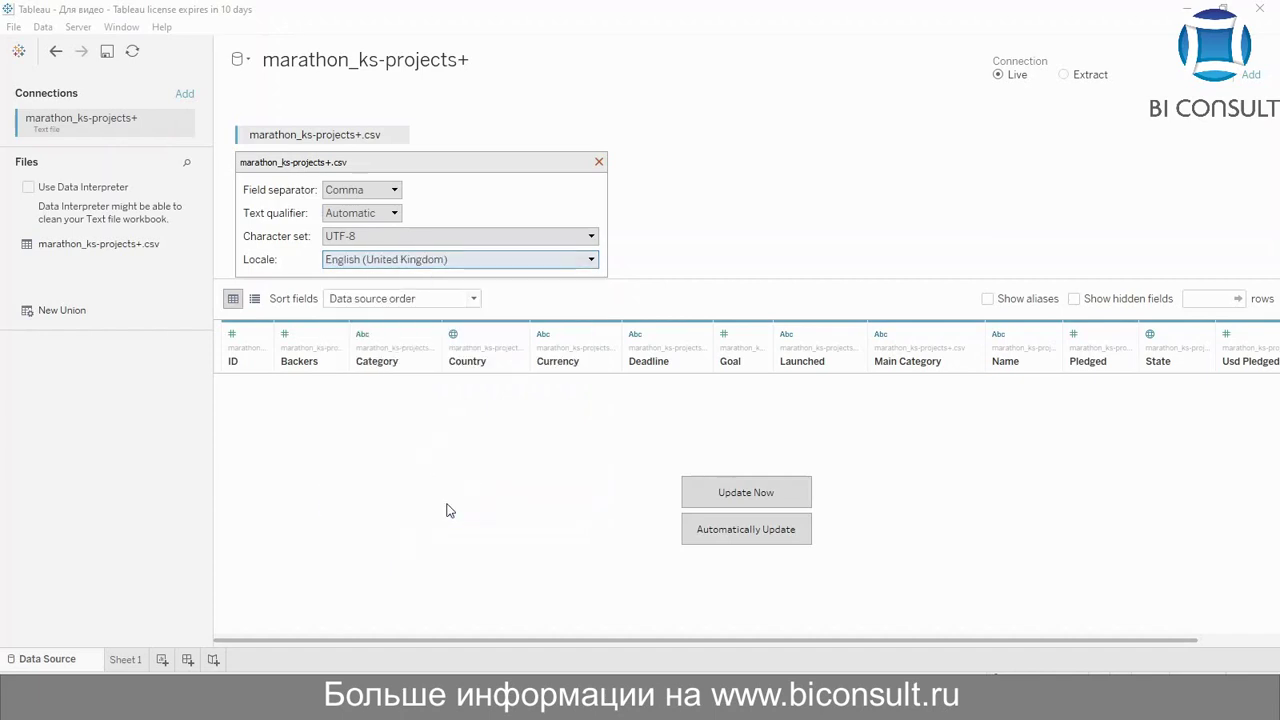
left_click(599, 162)
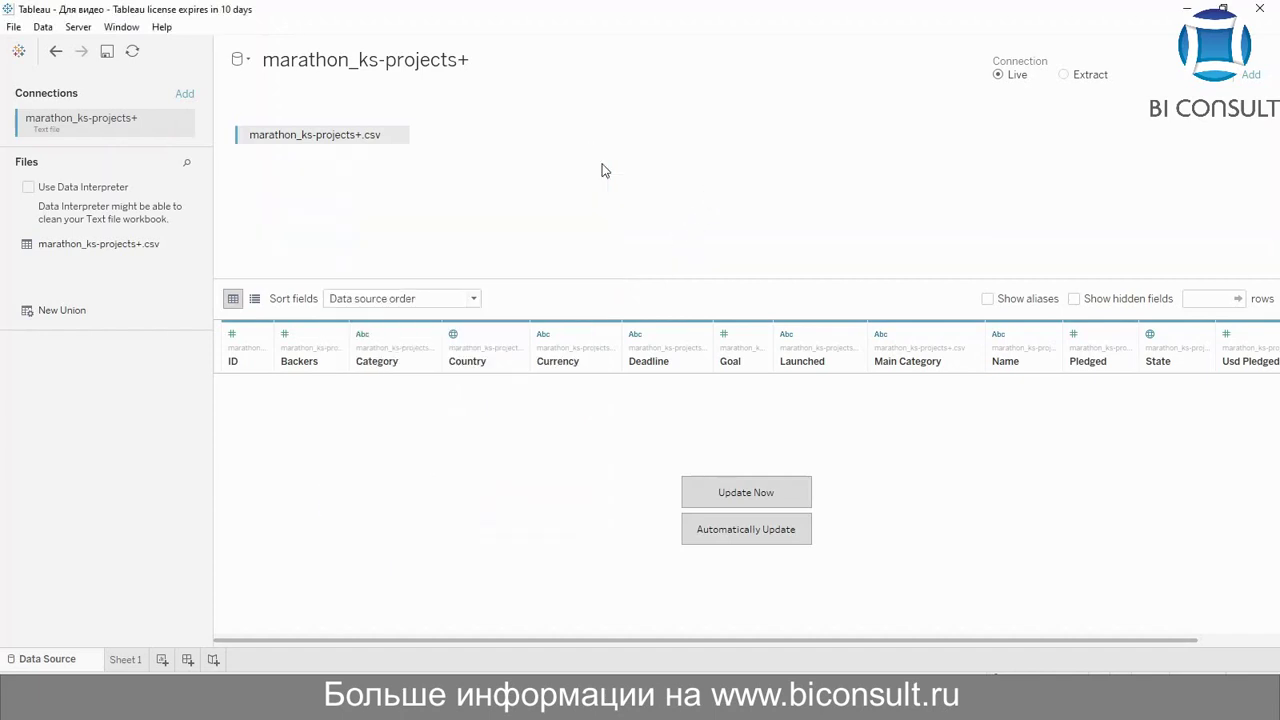
left_click(717, 490)
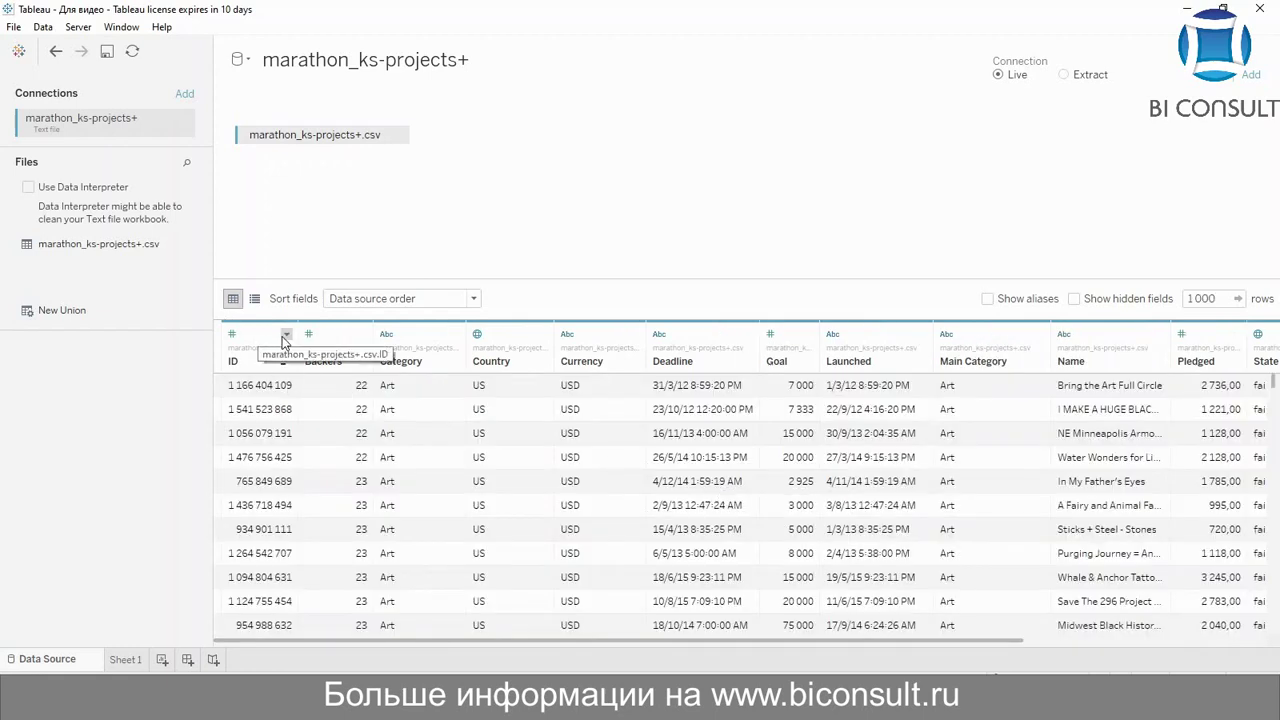
left_click(286, 336)
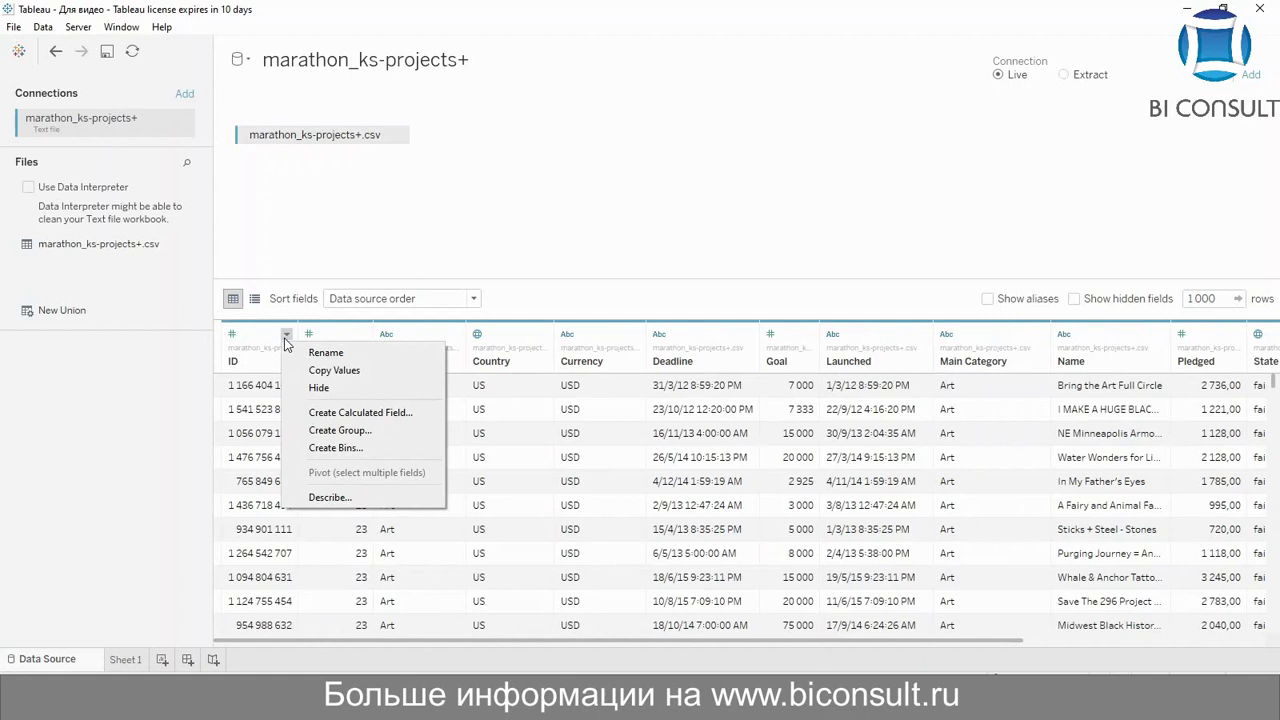
left_click(286, 340)
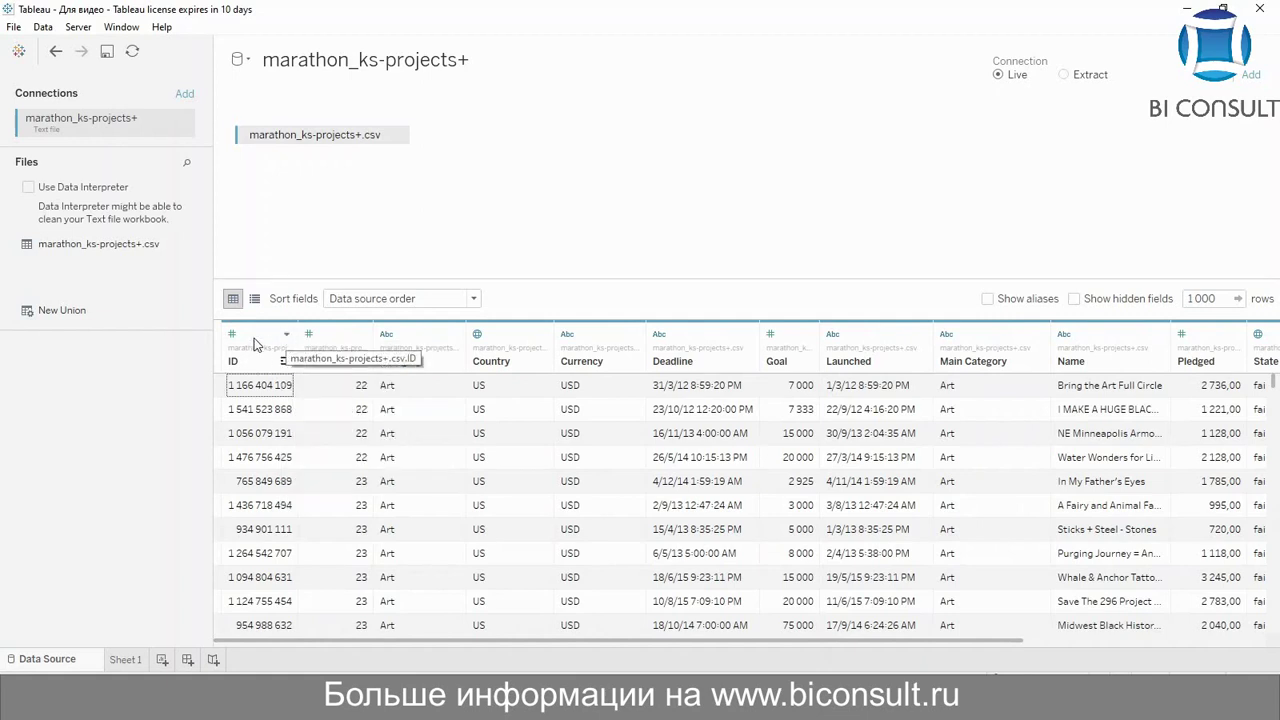
left_click(242, 340)
key("Escape")
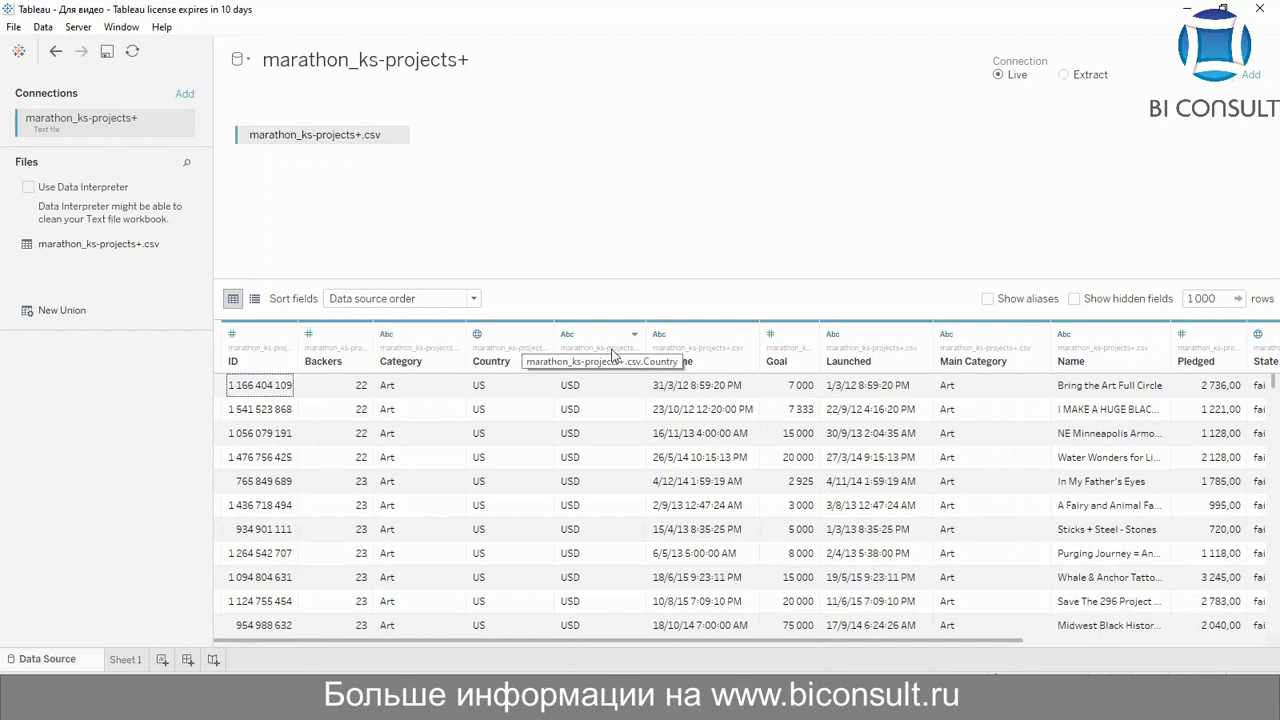
Change the data type of the Deadline and Launched fields to Date & Time
left_click(662, 334)
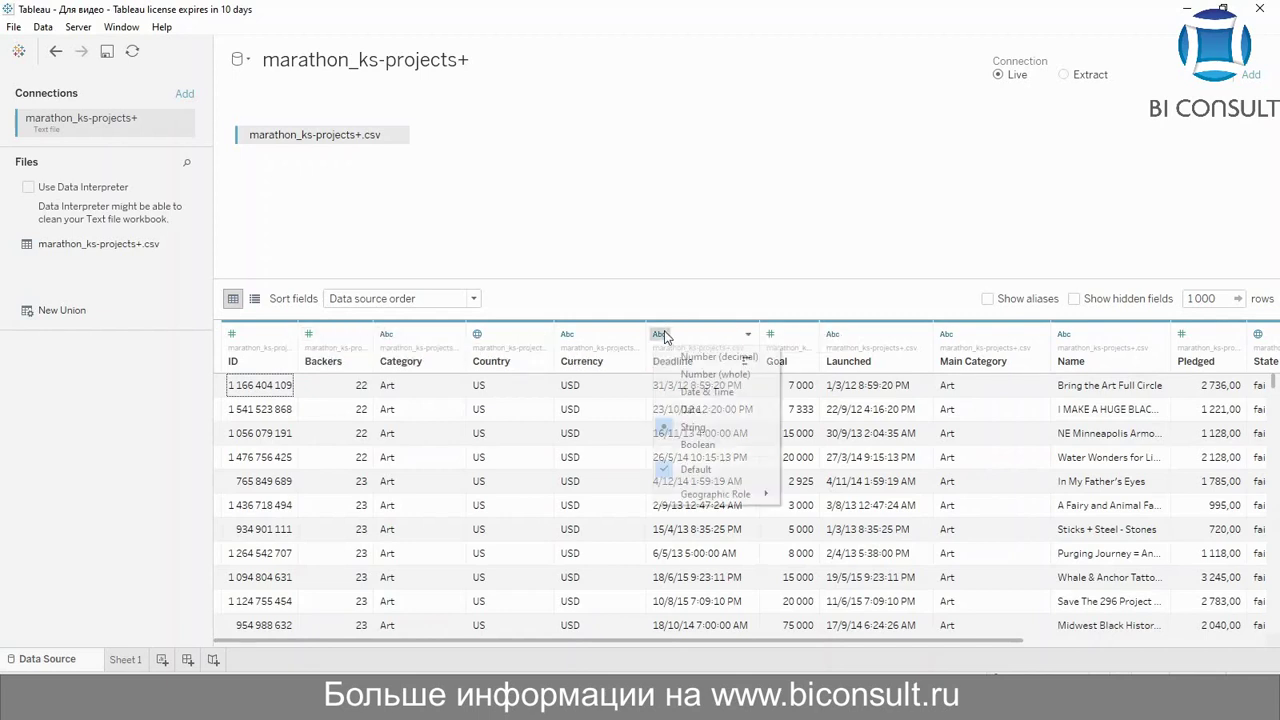
left_click(707, 391)
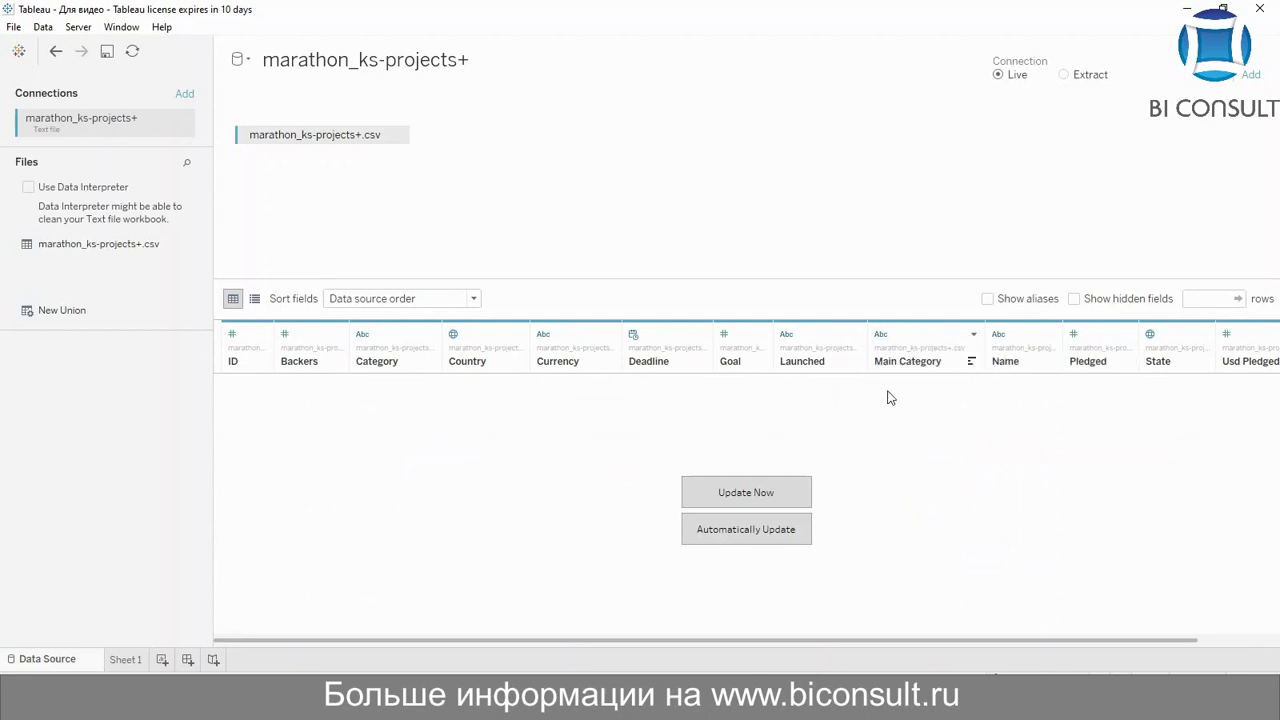
left_click(785, 334)
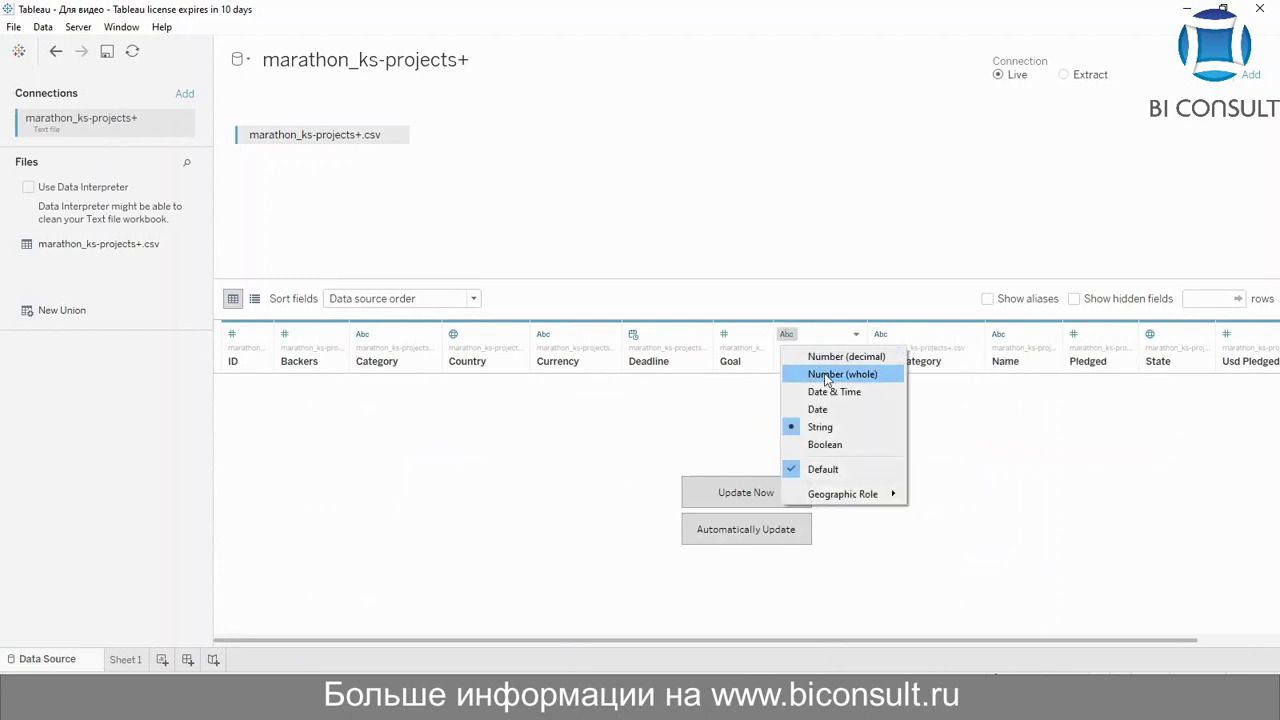
left_click(885, 396)
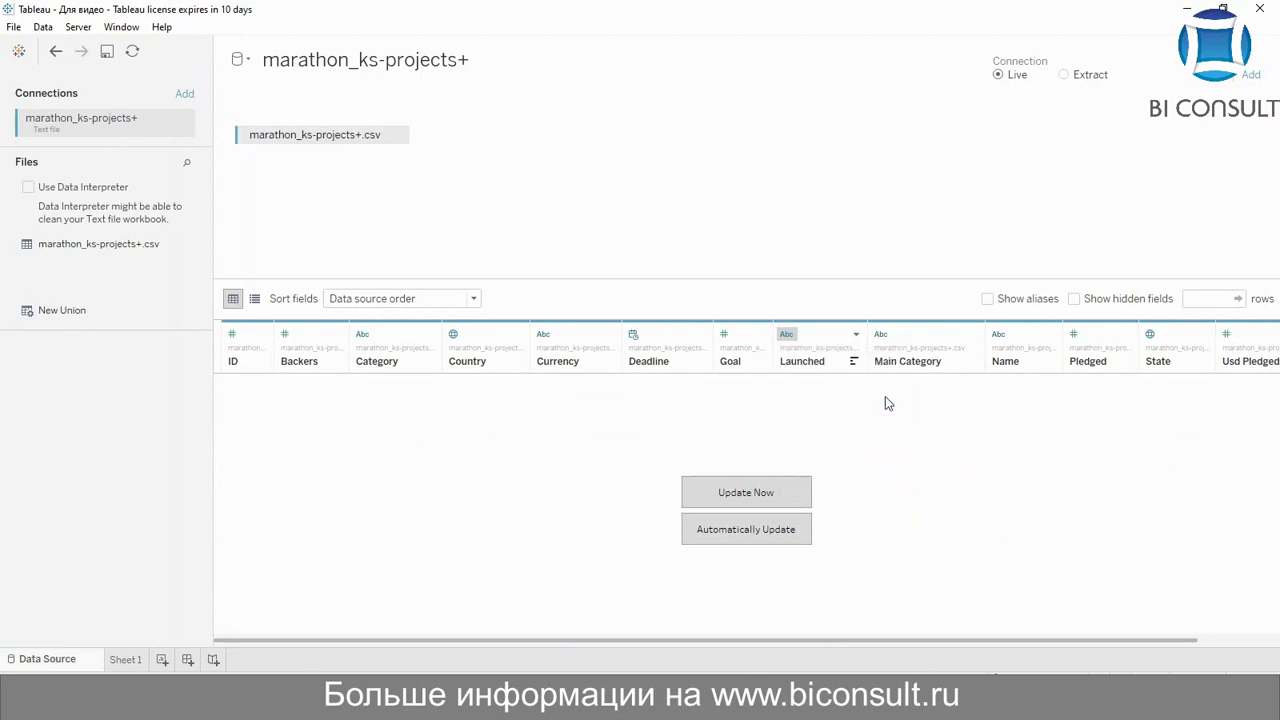
Set the State field's geographic role to None and refresh the data preview
left_click(1150, 335)
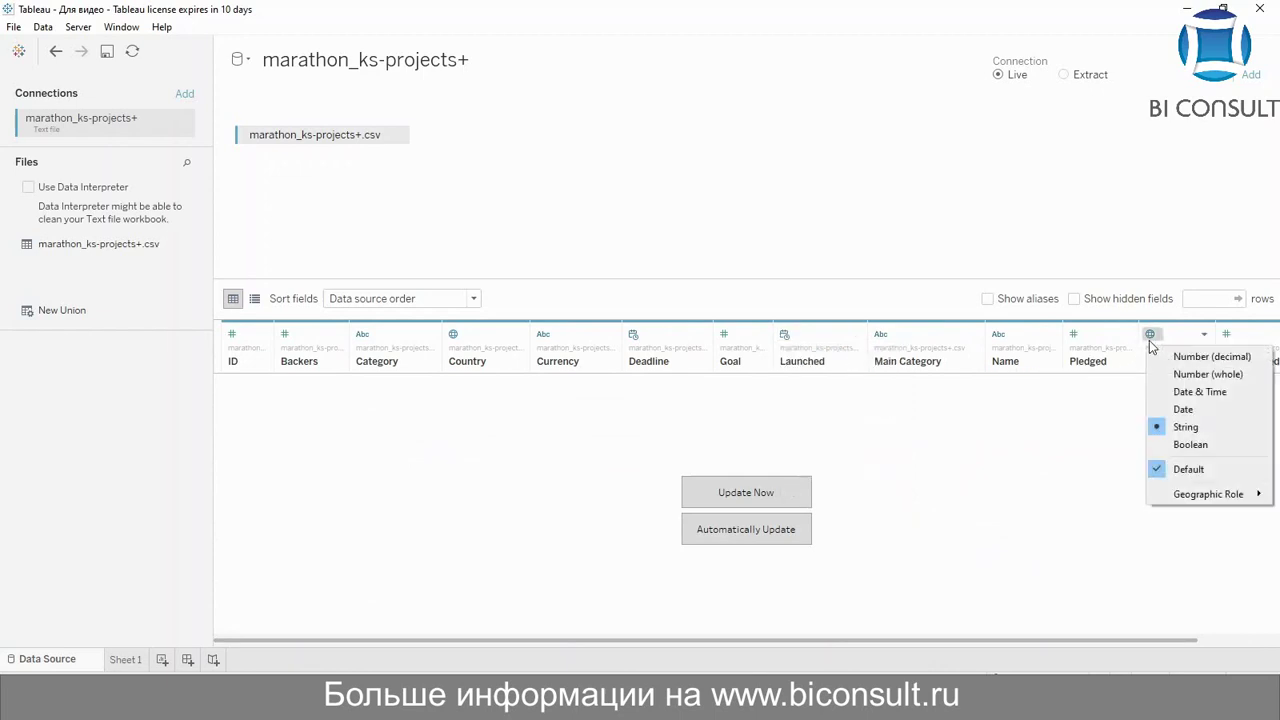
left_click(1150, 336)
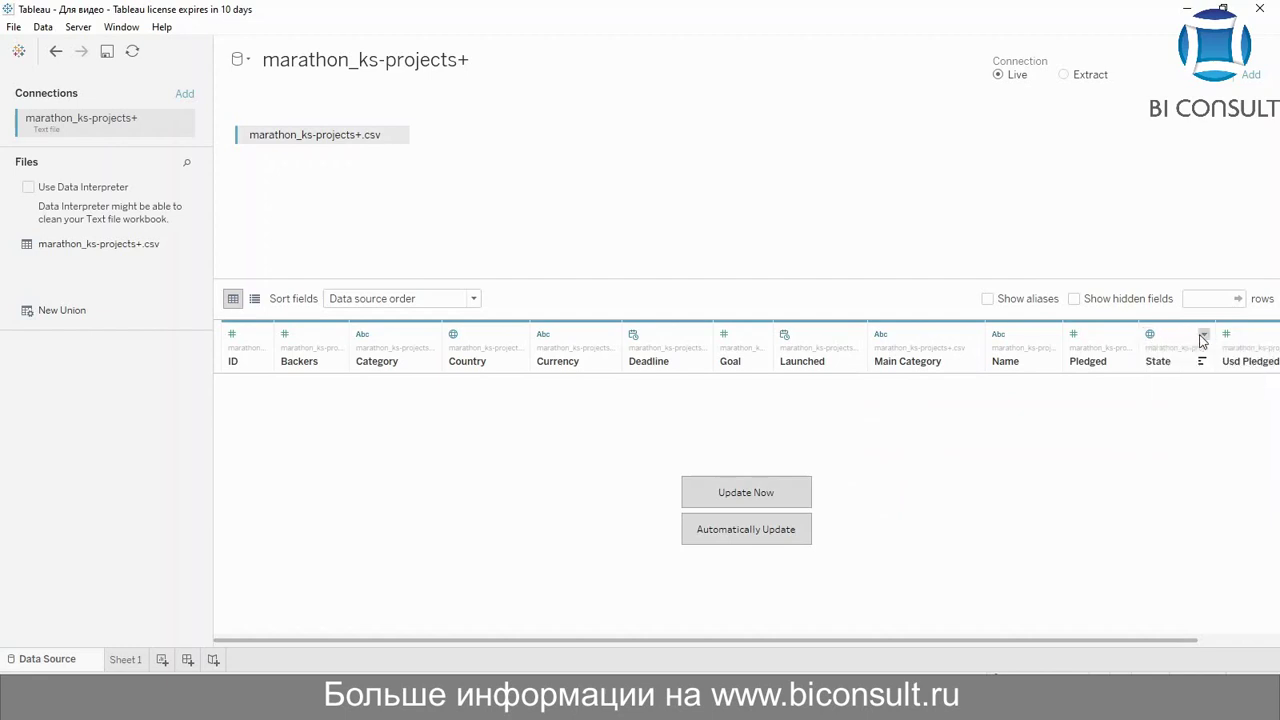
left_click(1150, 337)
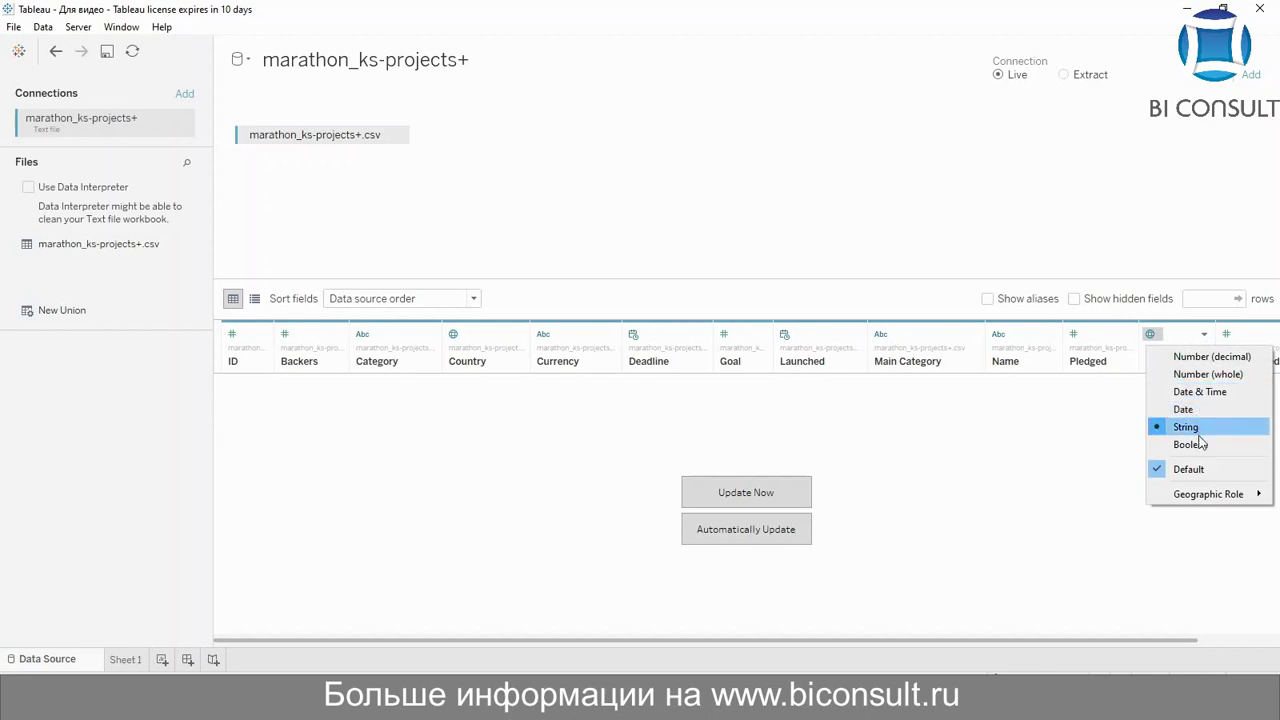
mouse_move(1191, 492)
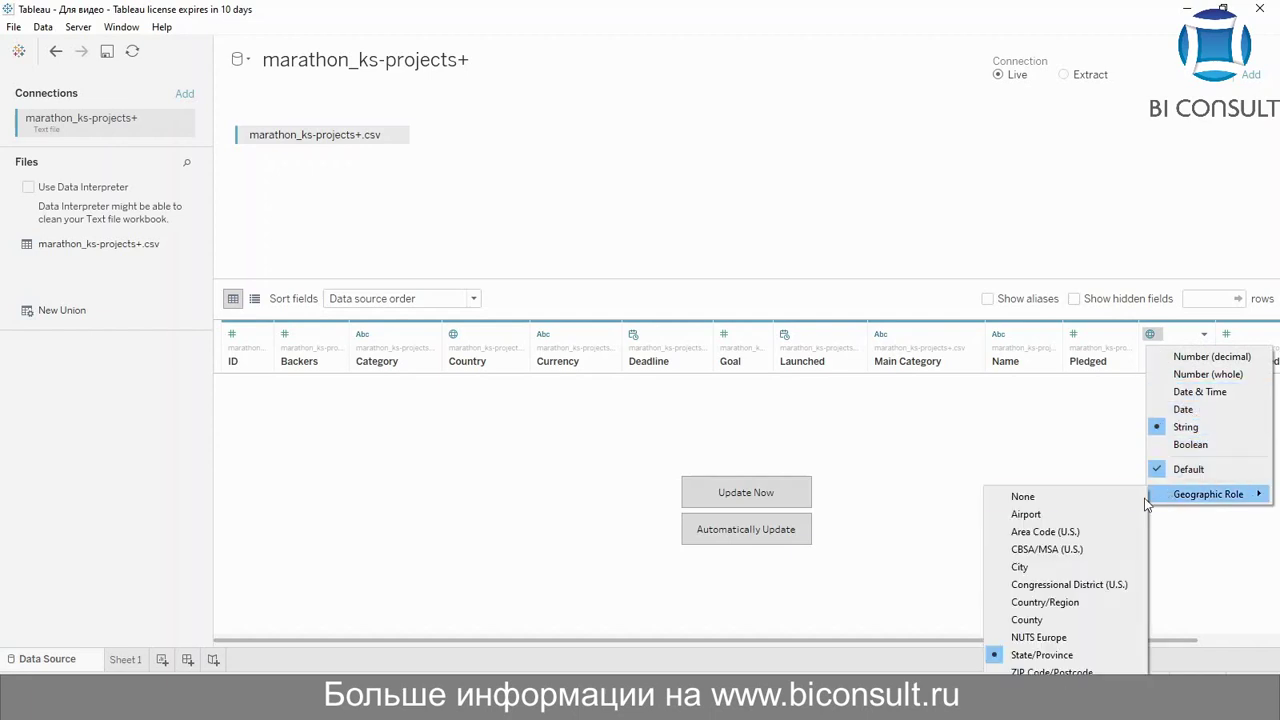
left_click(1108, 496)
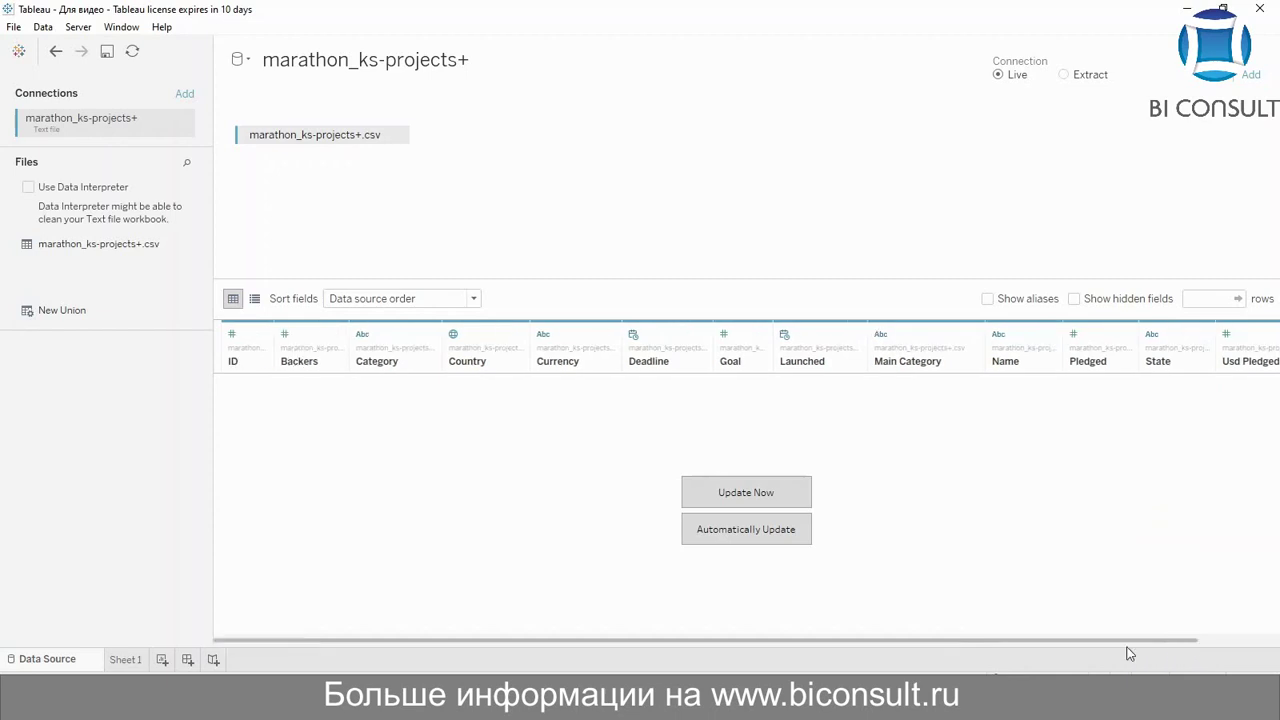
left_click(790, 502)
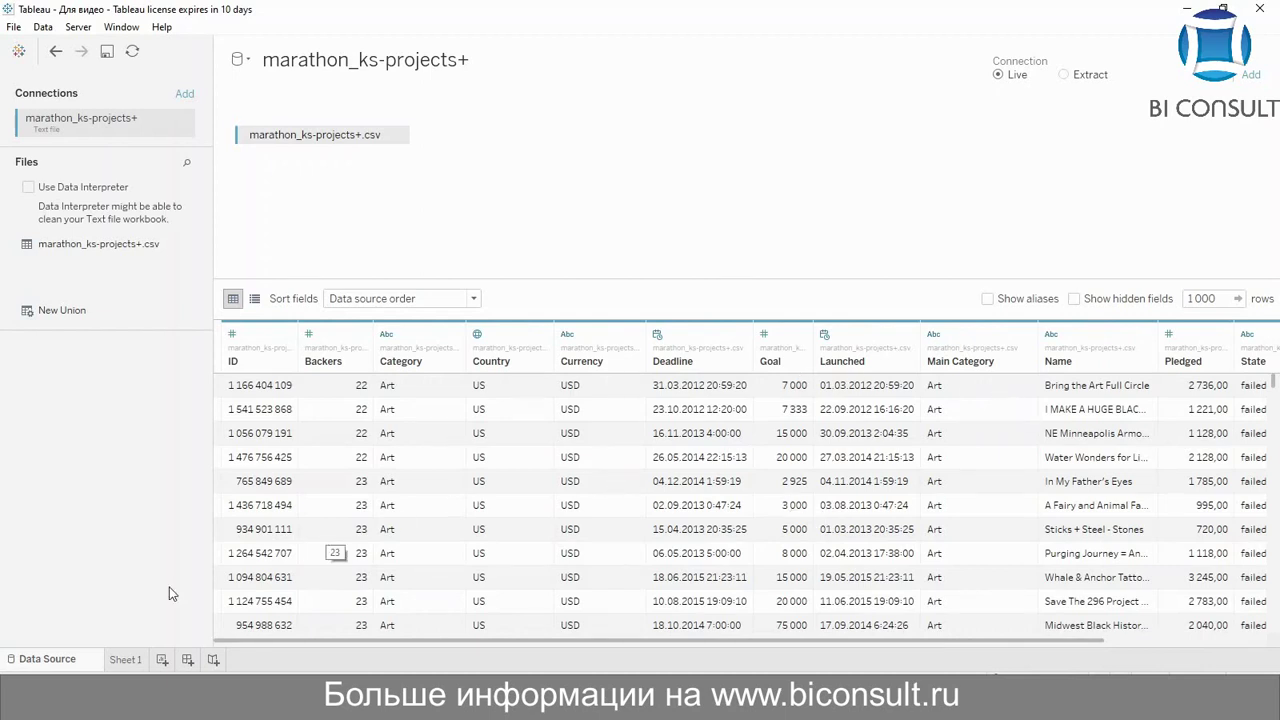
Start a calculated field on Sheet 1 and name it "Average sum per sponsor"
left_click(125, 660)
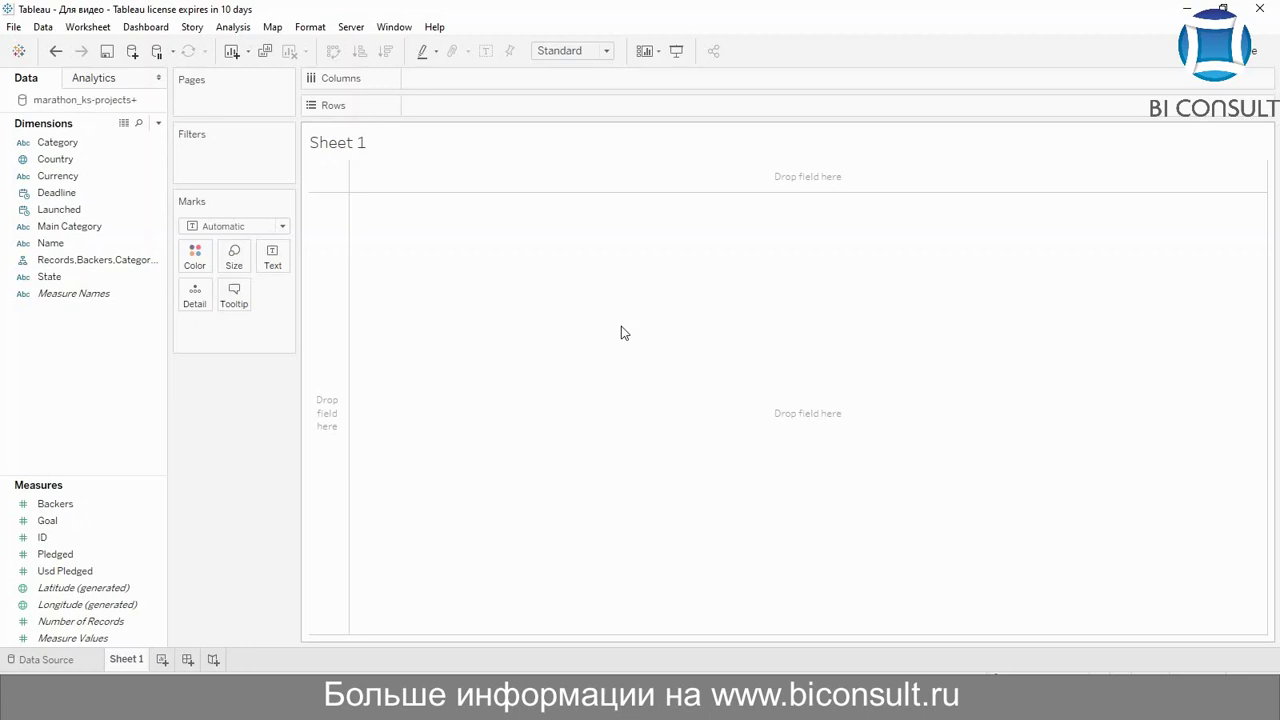
right_click(111, 374)
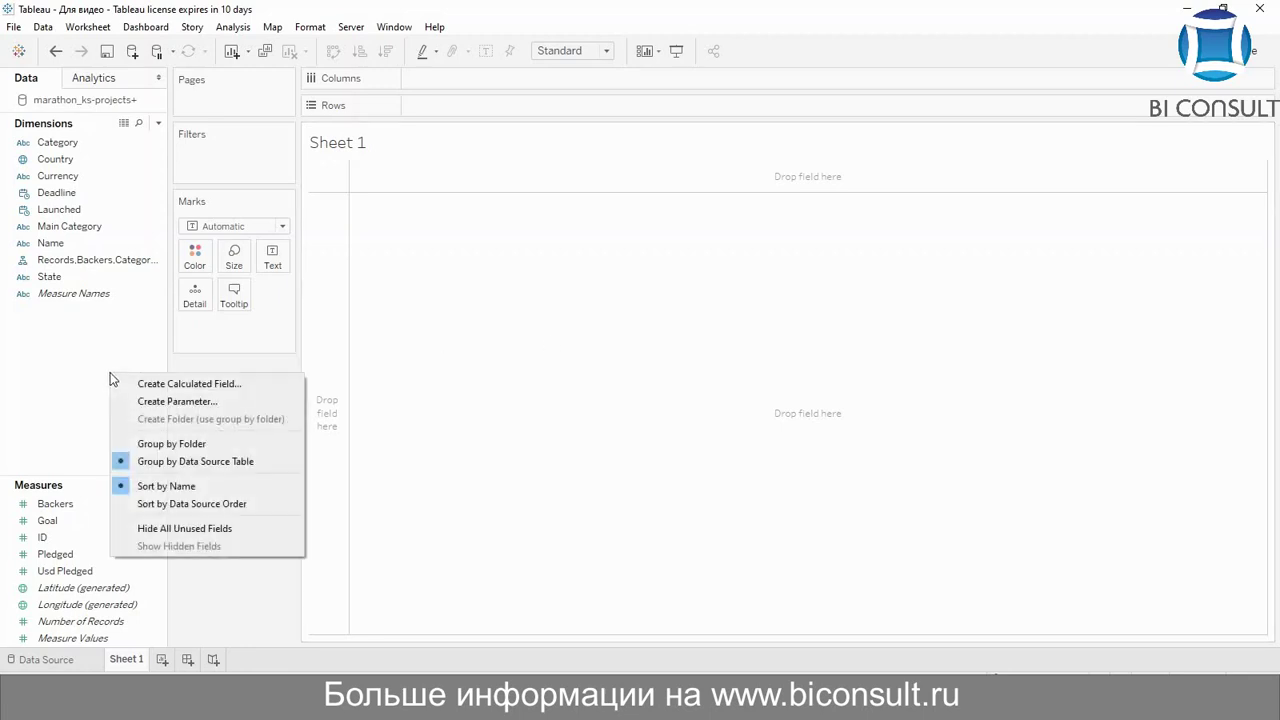
left_click(183, 385)
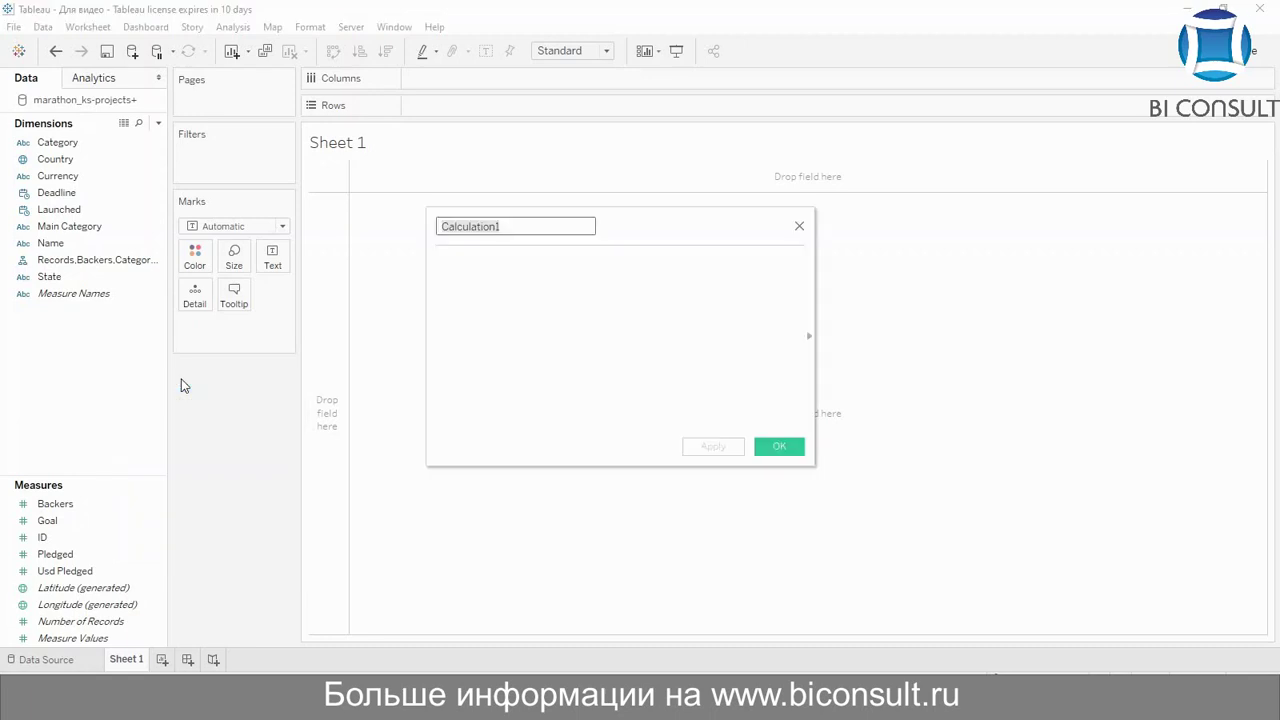
key("BackSpace")
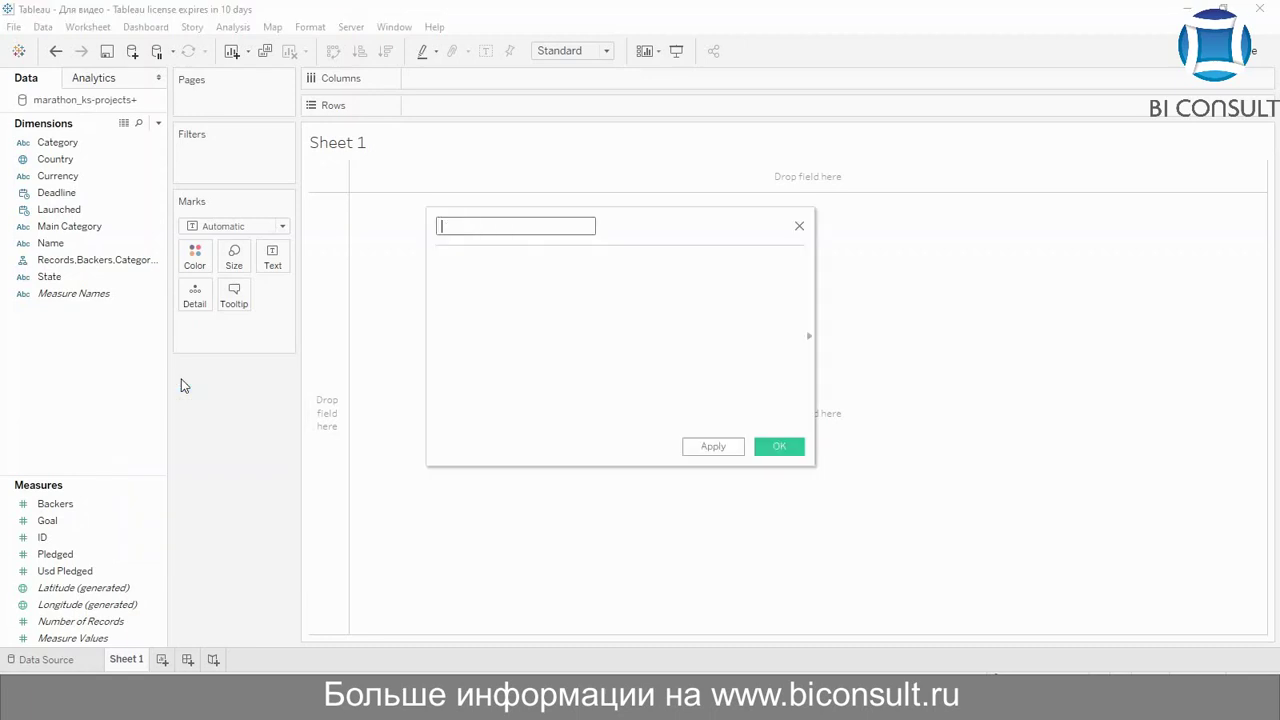
type("C")
key("BackSpace")
type("Sta")
key("BackSpace")
key("BackSpace")
key("BackSpace")
type("Average sum per spob")
key("BackSpace")
type("noer")
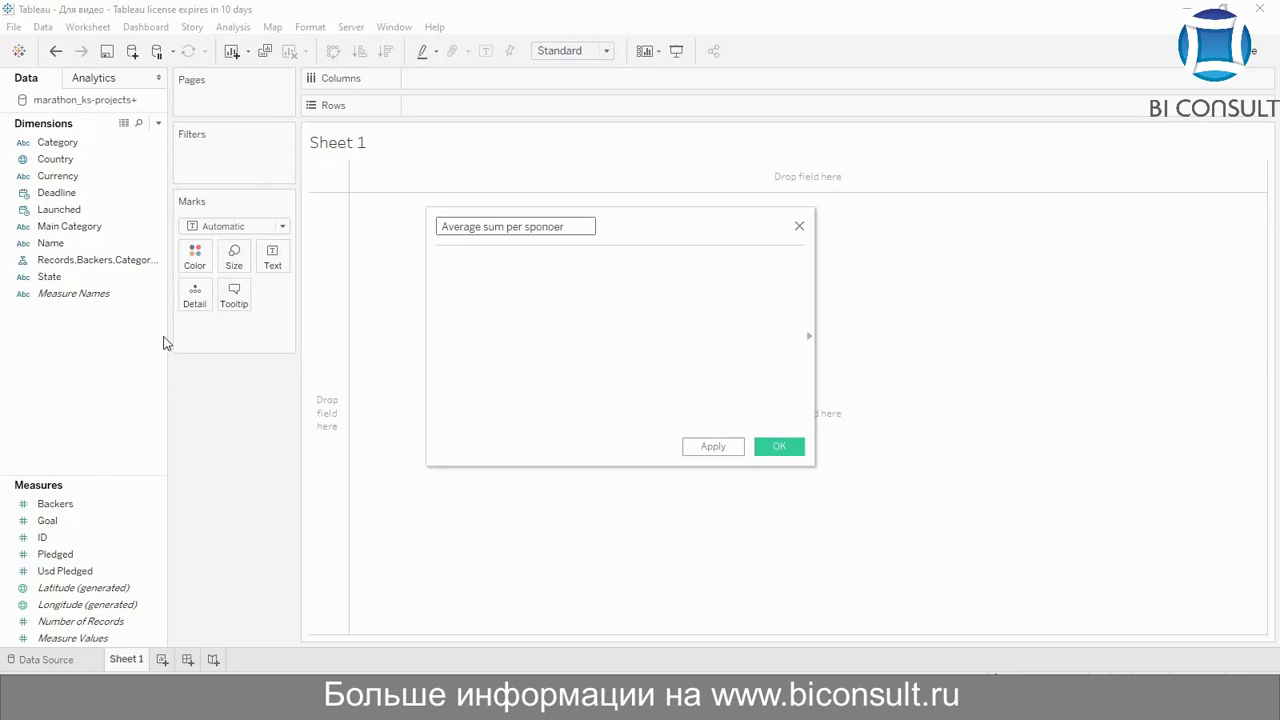
key("BackSpace")
key("BackSpace")
key("BackSpace")
type("sor")
Enter the formula SUM([Usd Pledged])/SUM([Backers]) for the calculated field and save it
left_click(453, 265)
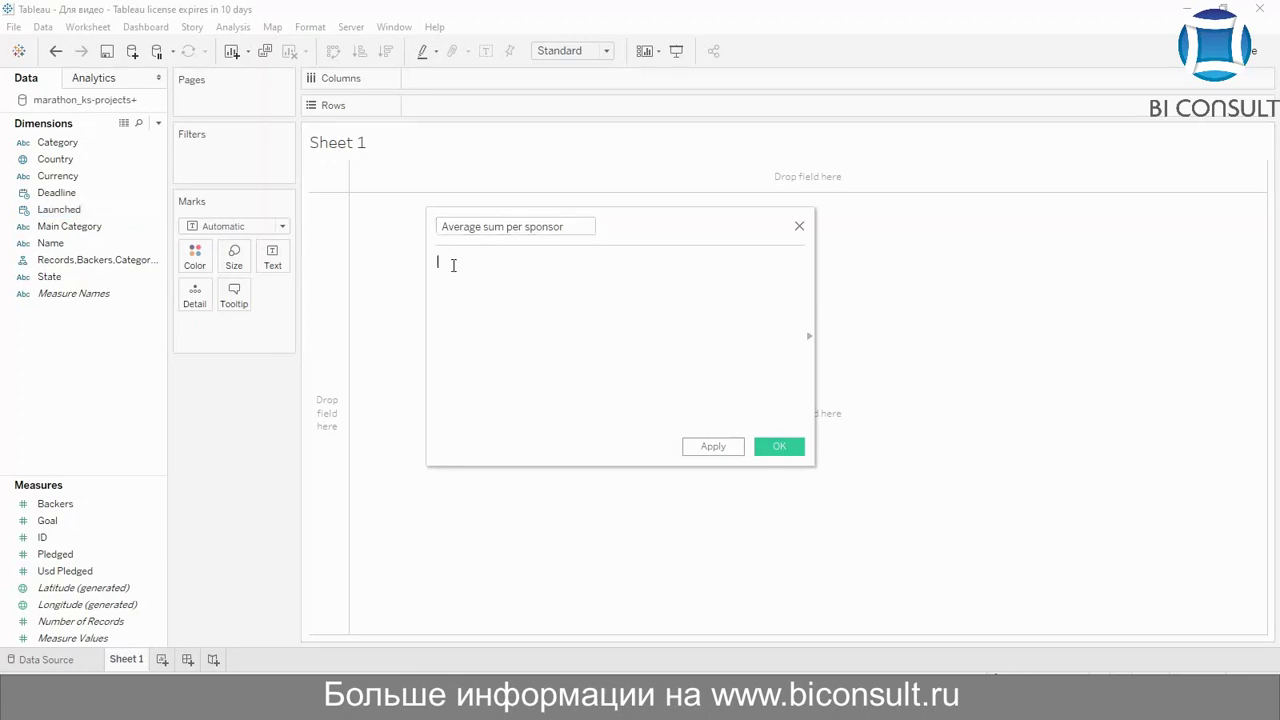
type("SUM(")
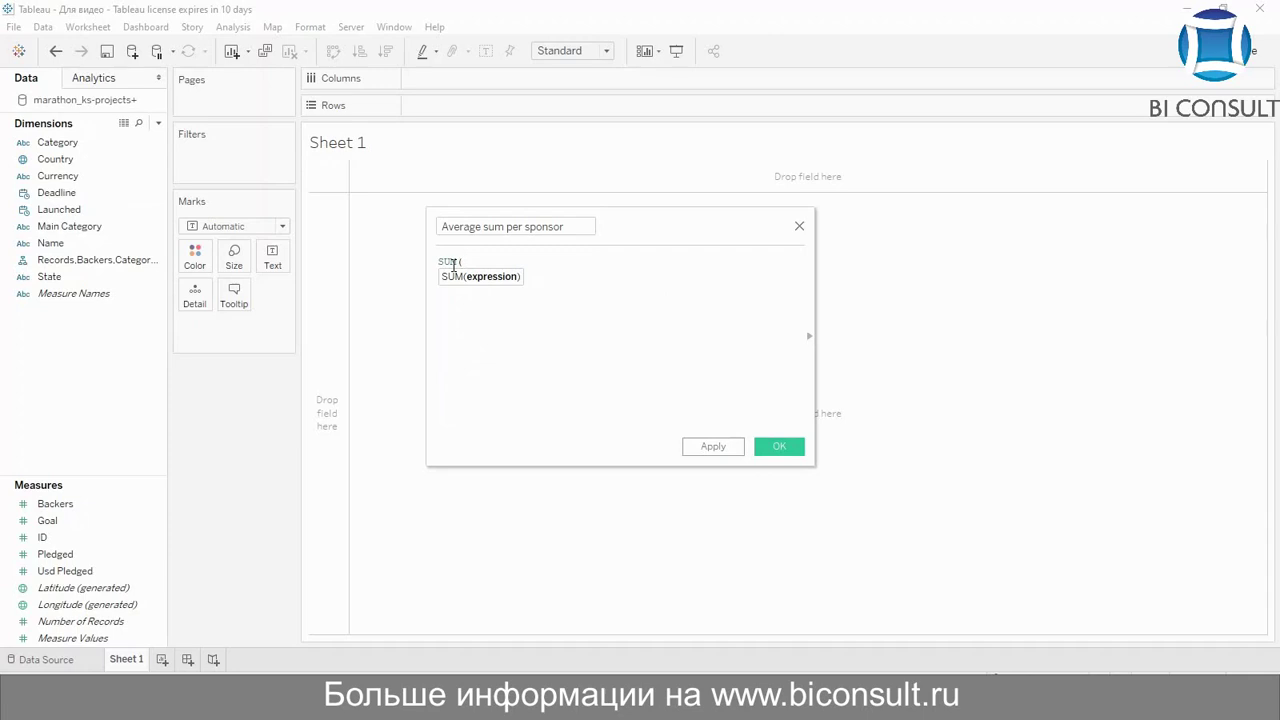
type("Us")
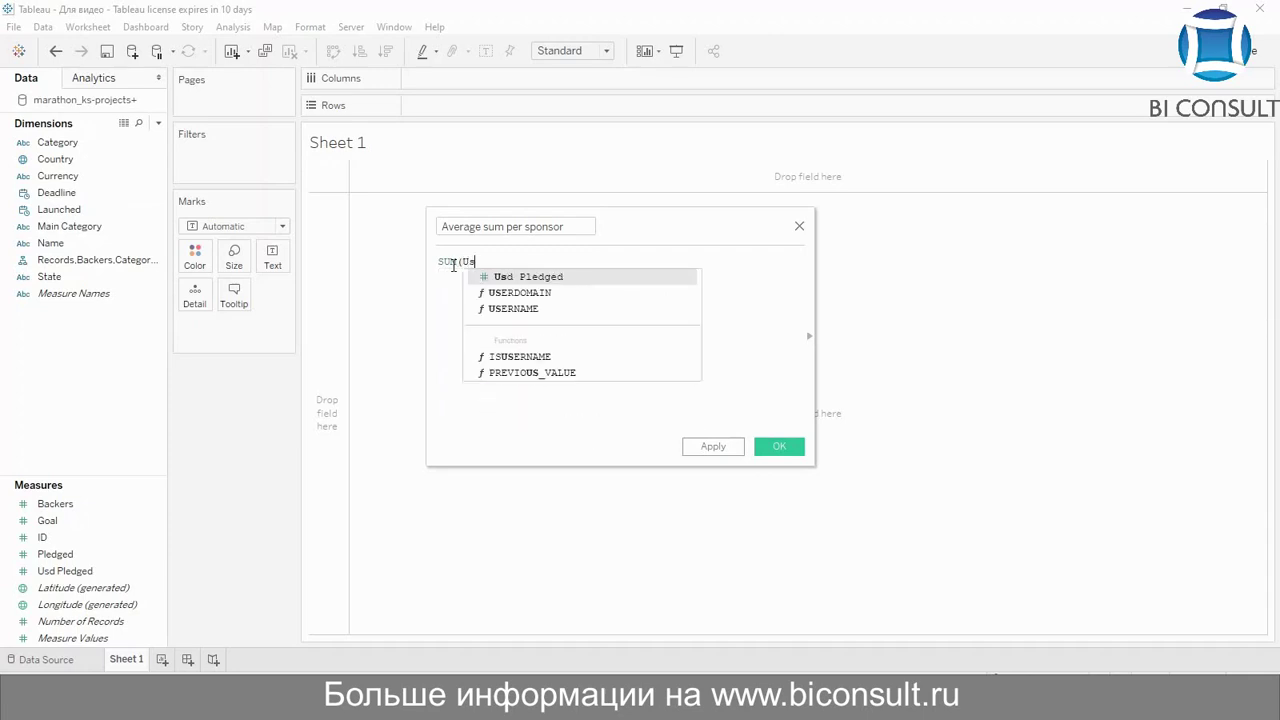
key("Return")
type(")")
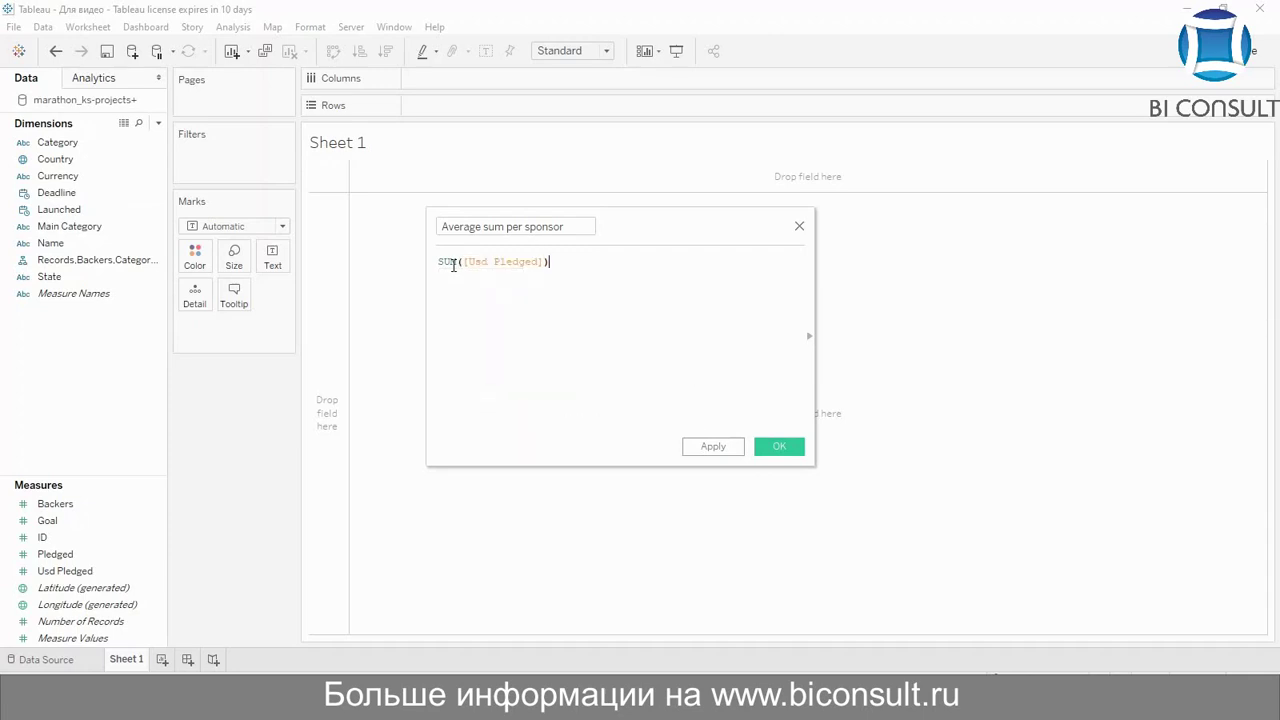
type("/S")
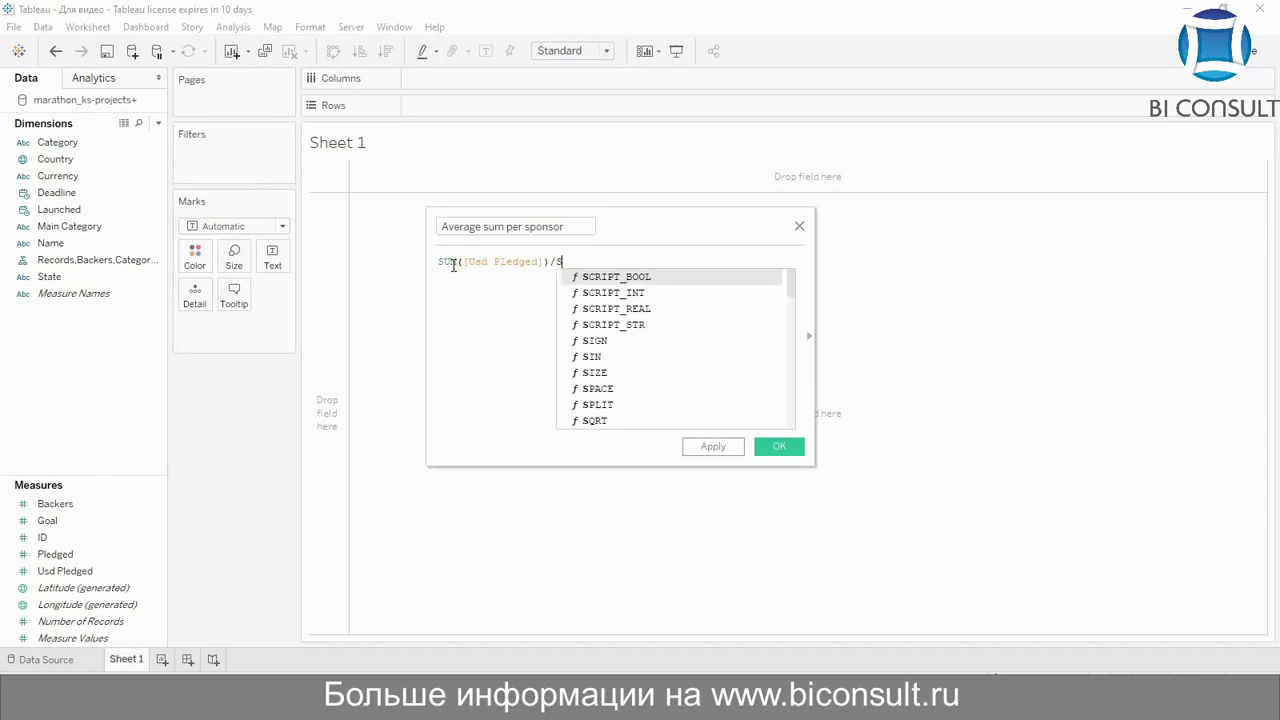
type("UM(bac")
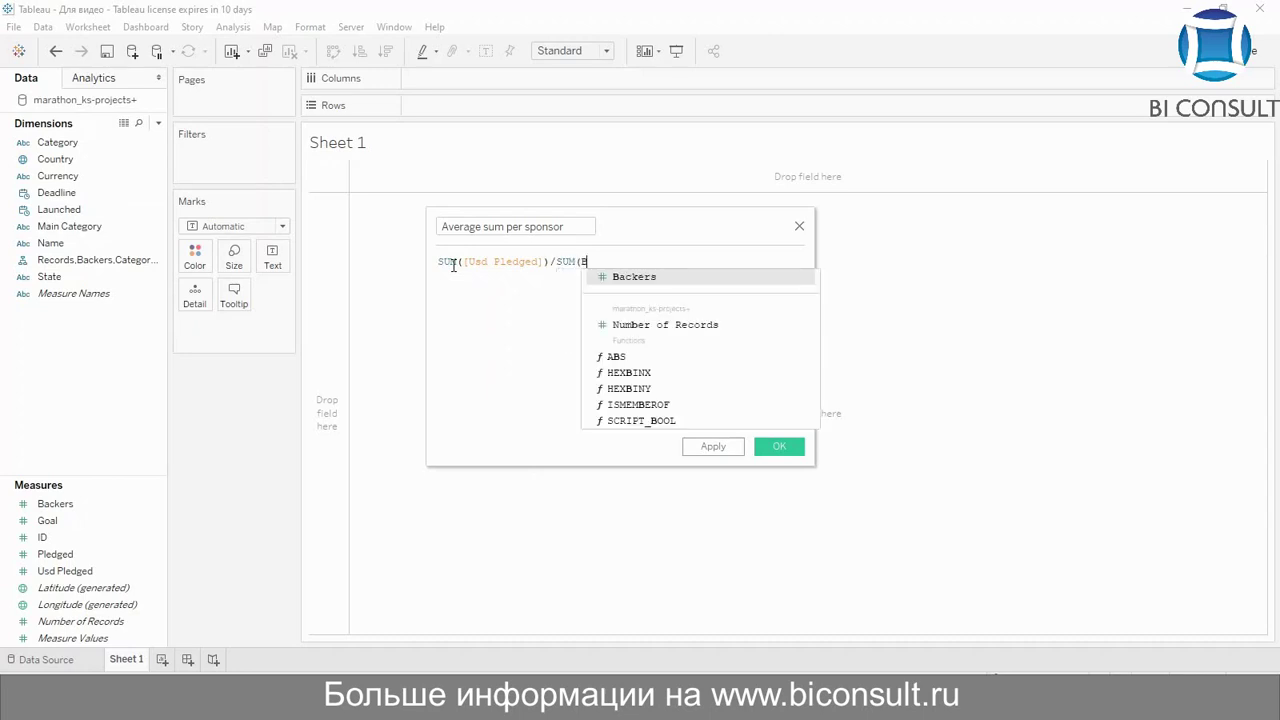
key("Return")
type(")")
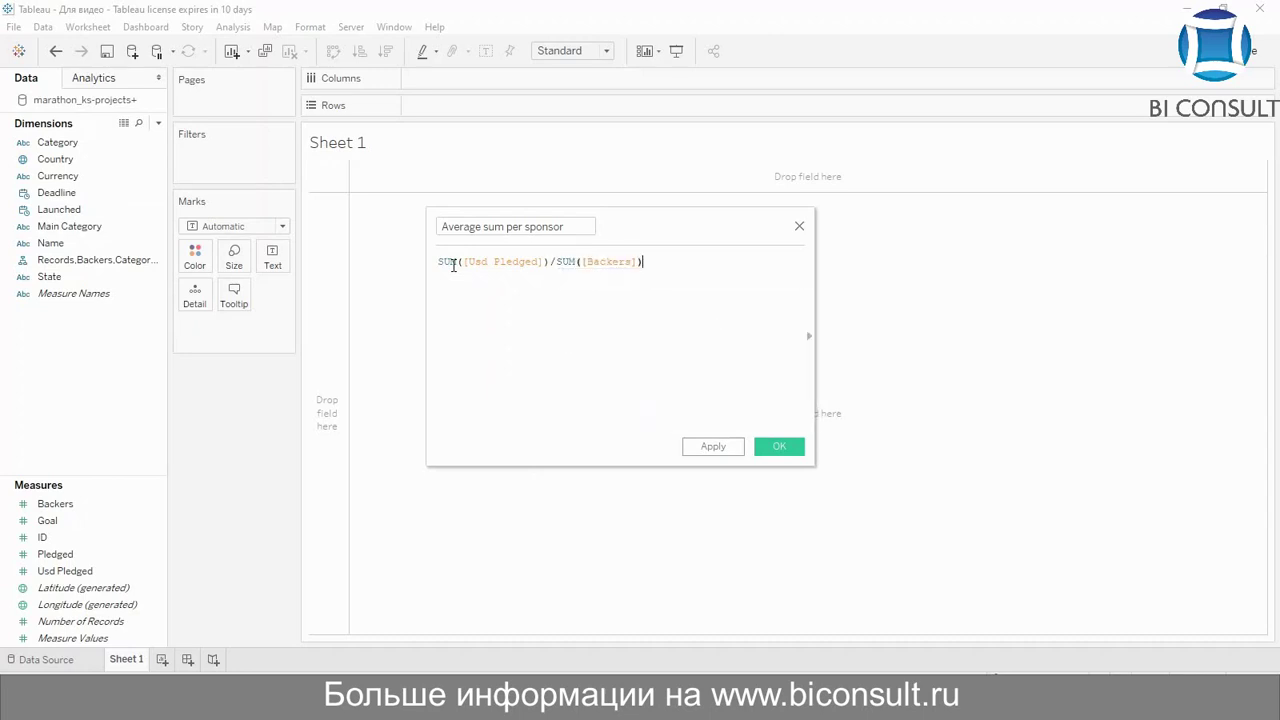
left_click(779, 447)
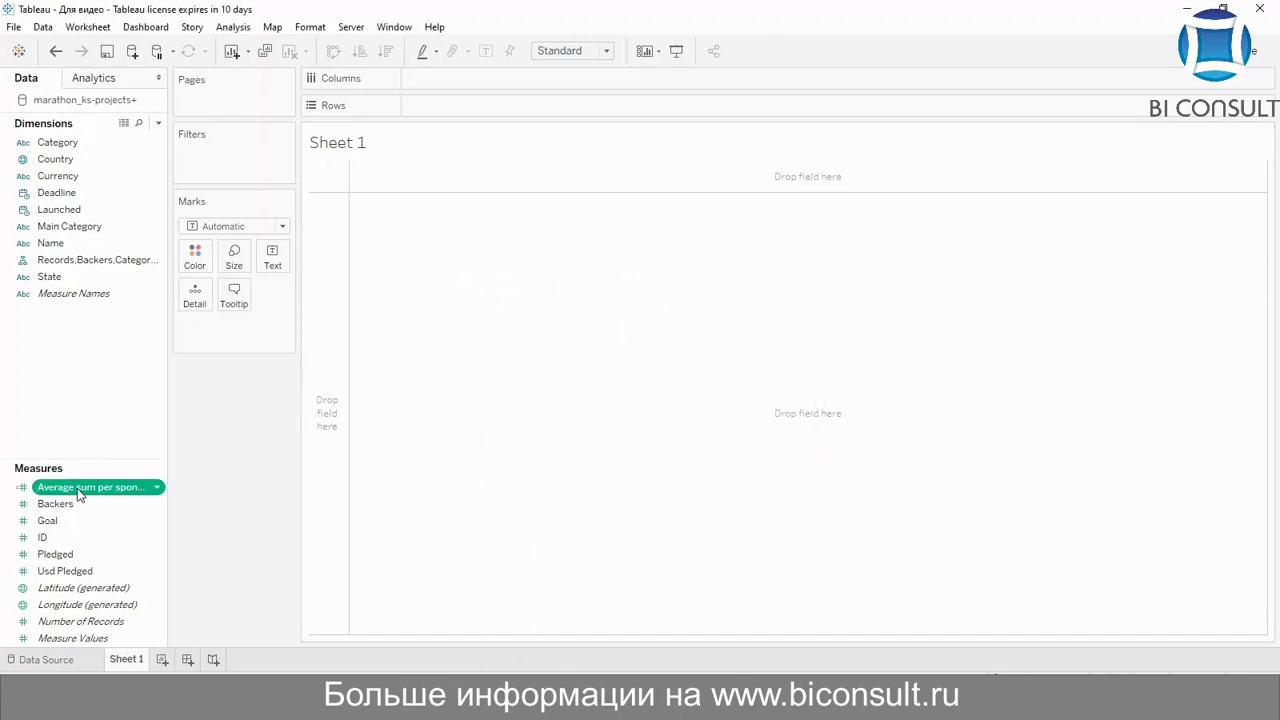
Place the Average sum per sponsor measure on Rows and add Backers in front of it
mouse_move(78, 492)
left_mouse_down()
mouse_move(391, 286)
mouse_move(604, 97)
mouse_move(601, 108)
left_mouse_up()
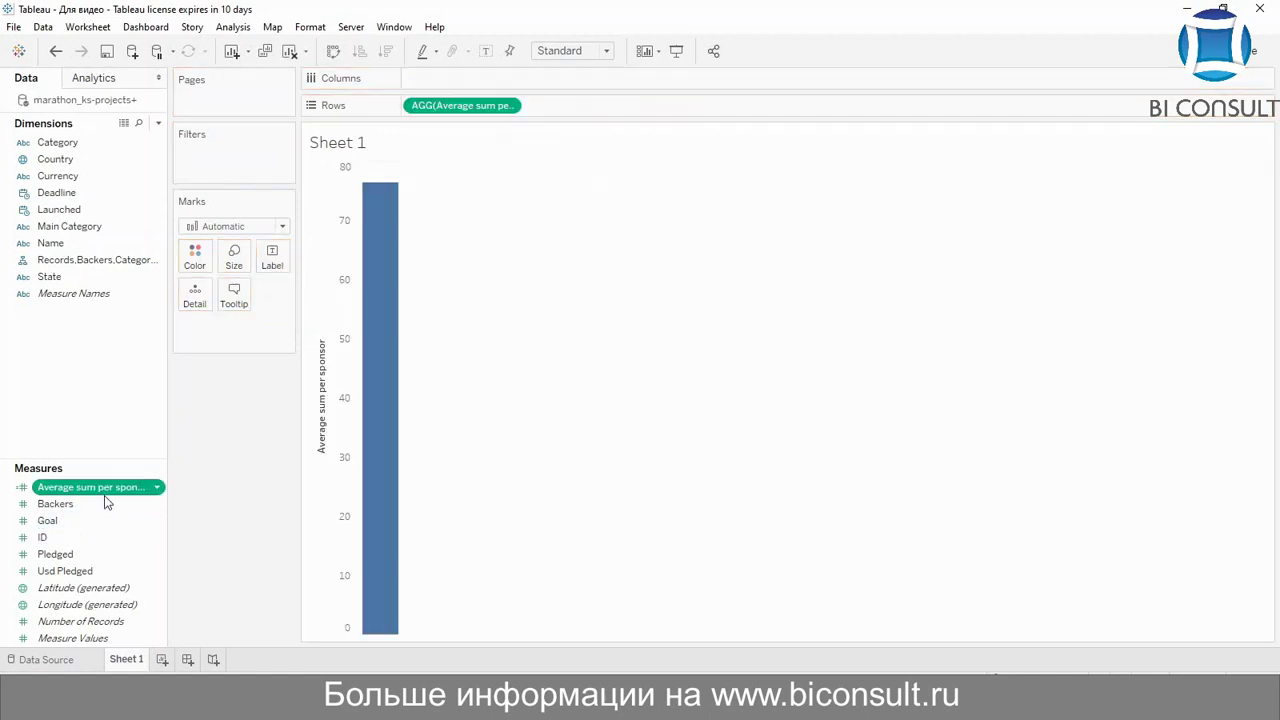
left_click_drag(89, 507, 407, 113)
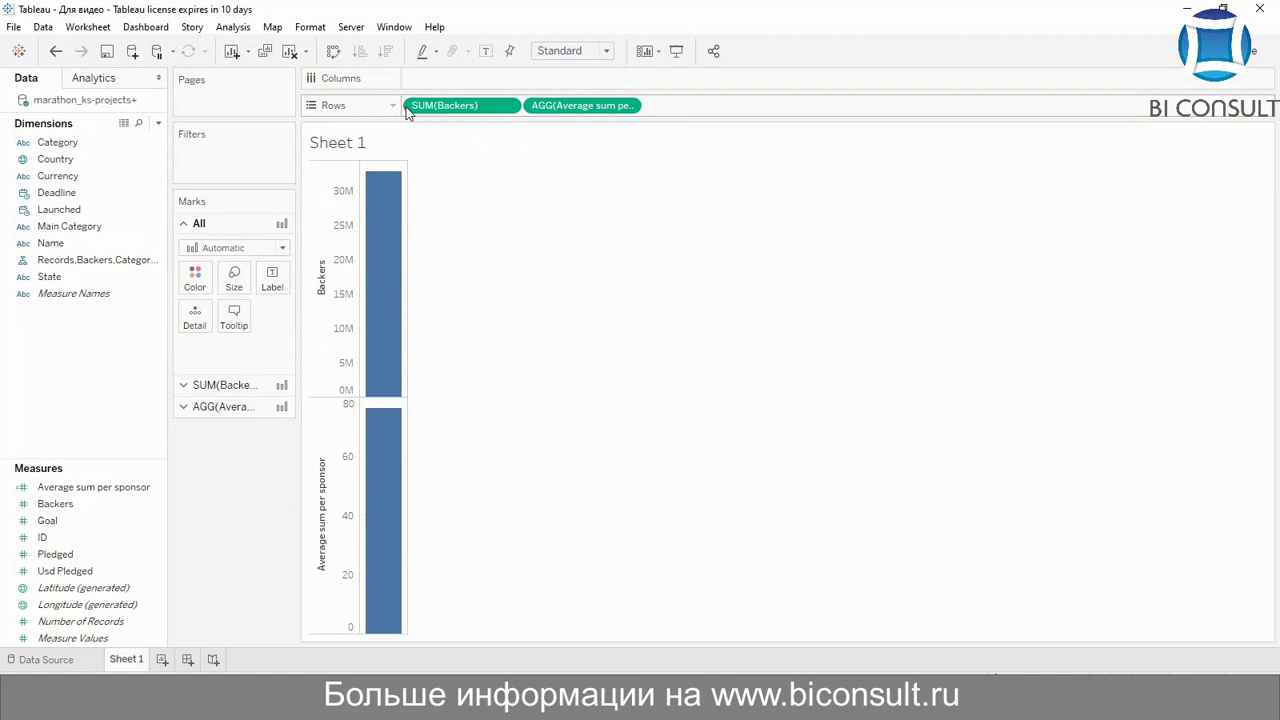
Place the Launched date on Columns and show it as a continuous month-and-year timeline
left_click_drag(77, 209, 444, 77)
left_click(509, 78)
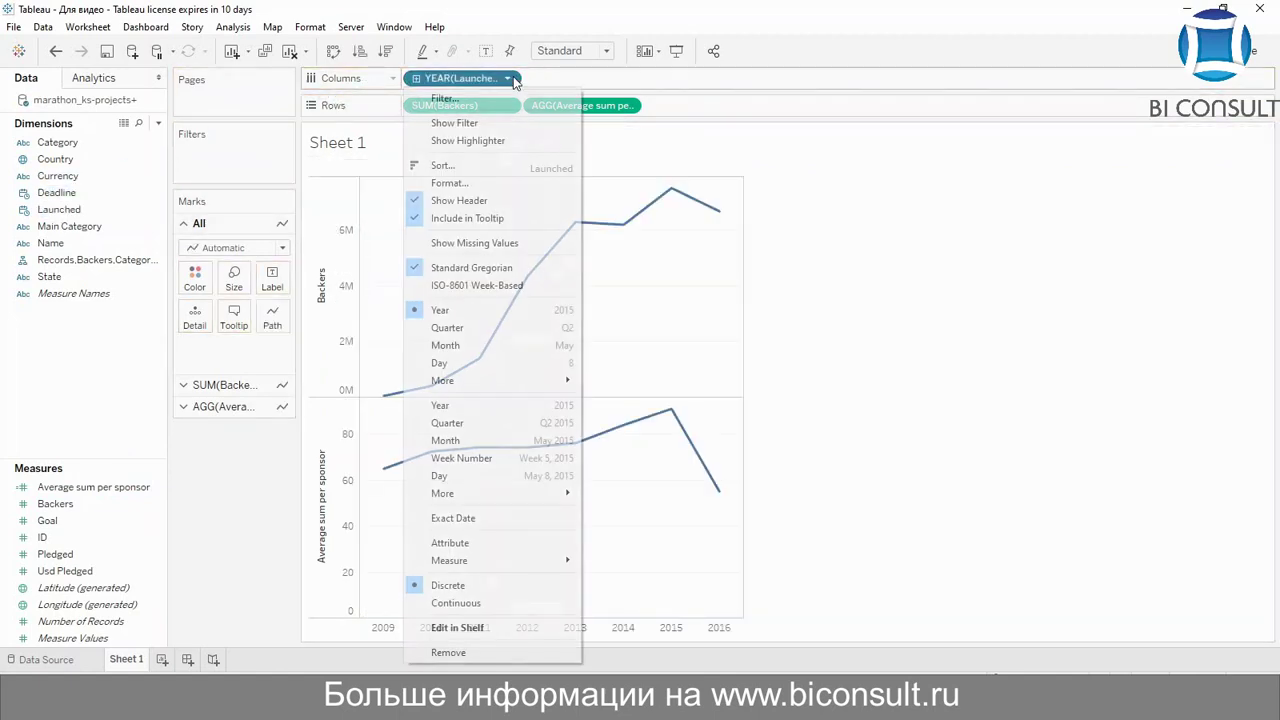
left_click(512, 444)
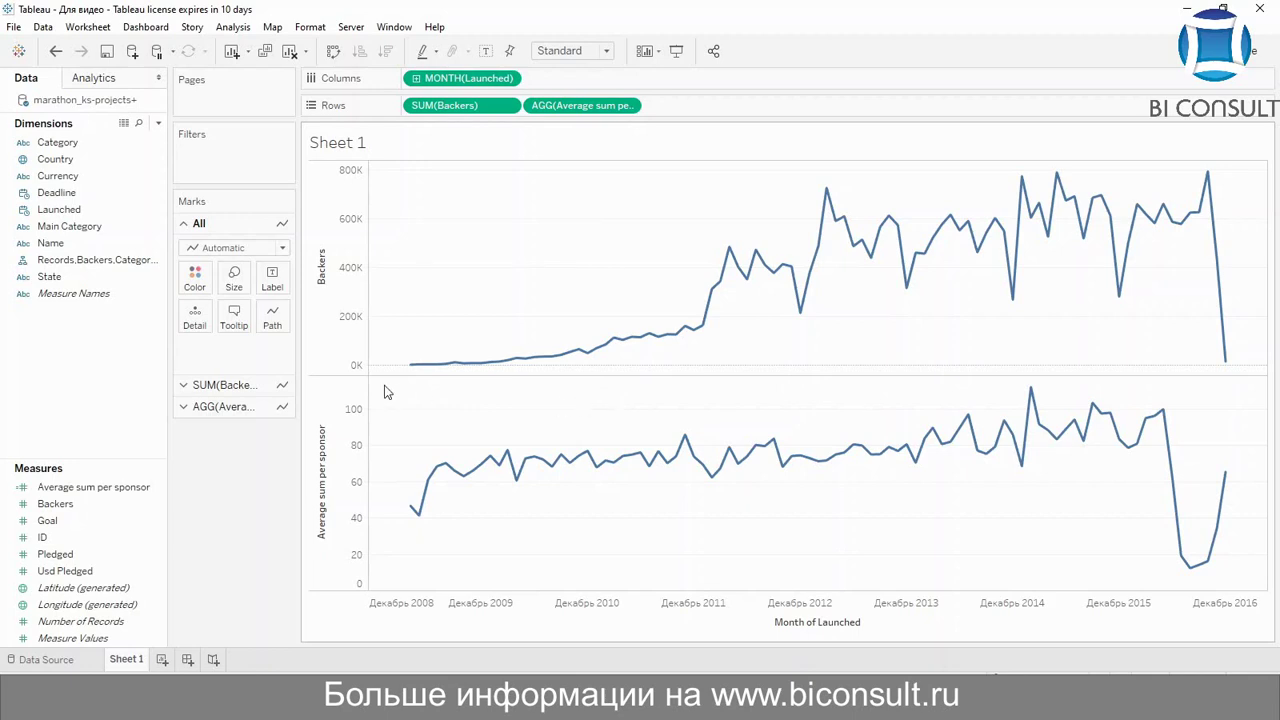
Filter the worksheet by Main Category so that only Games is included
left_click(17, 232)
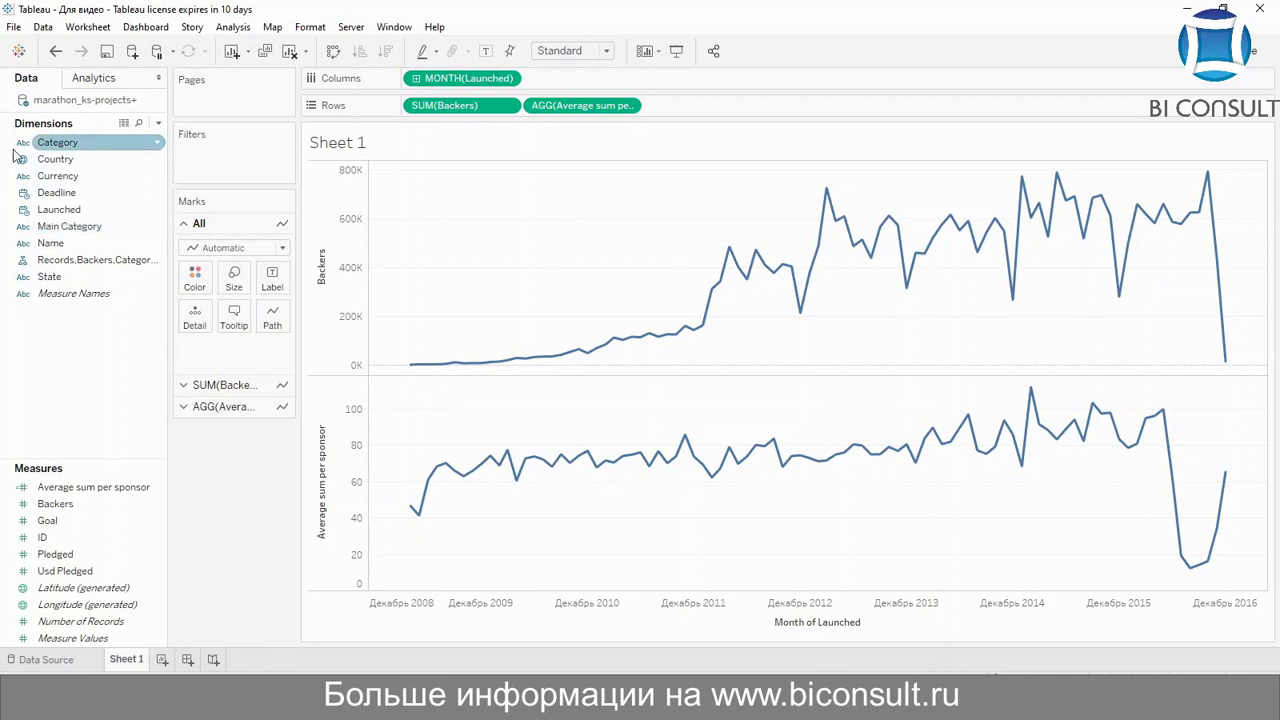
left_click_drag(98, 234, 229, 163)
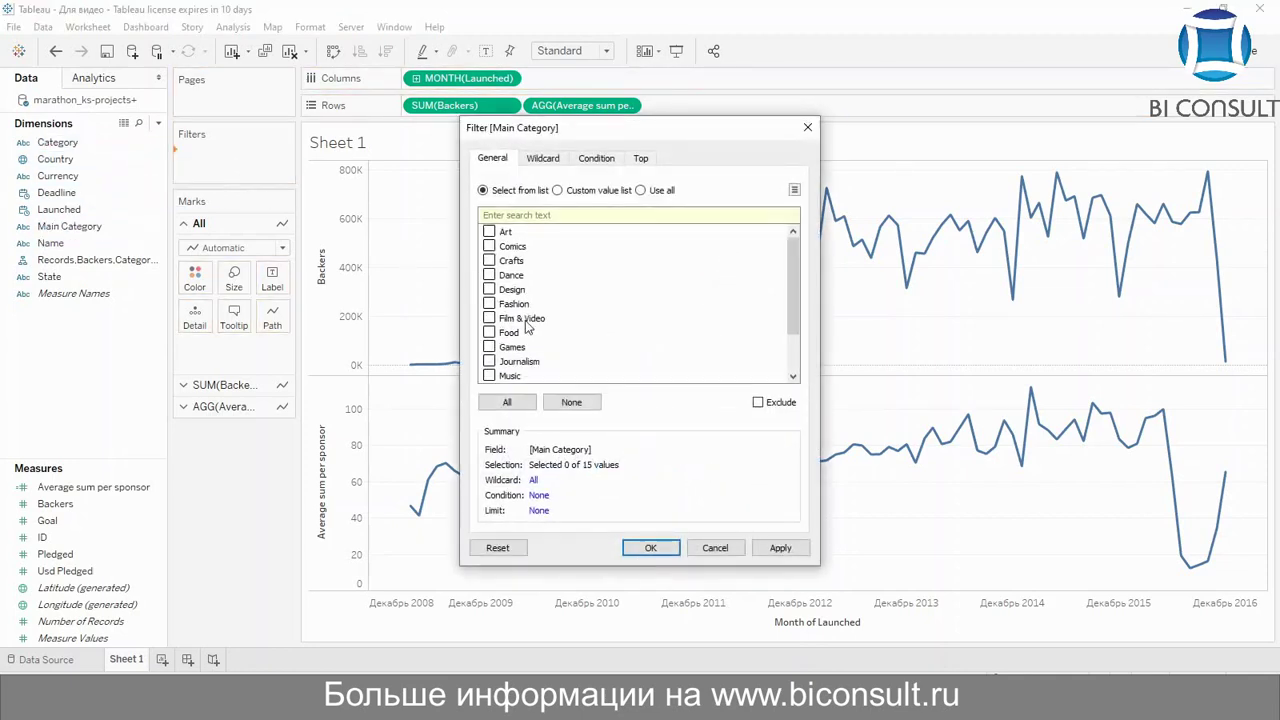
left_click(489, 347)
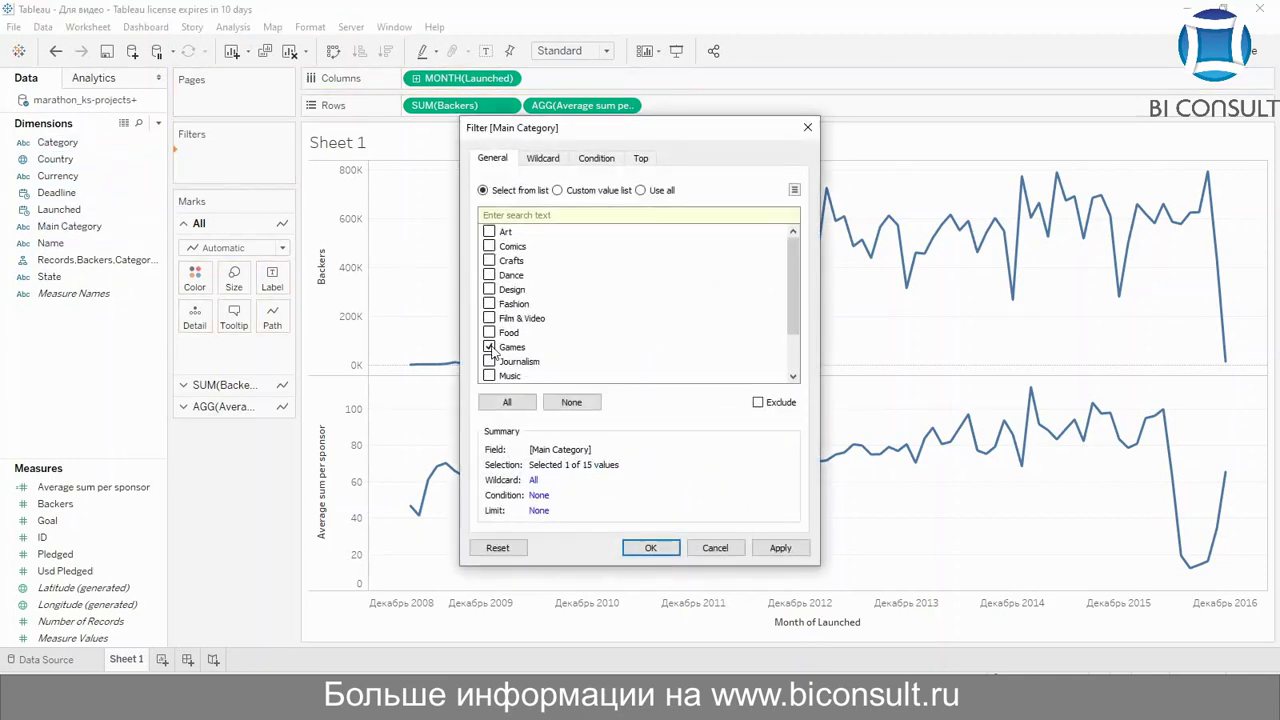
left_click(668, 549)
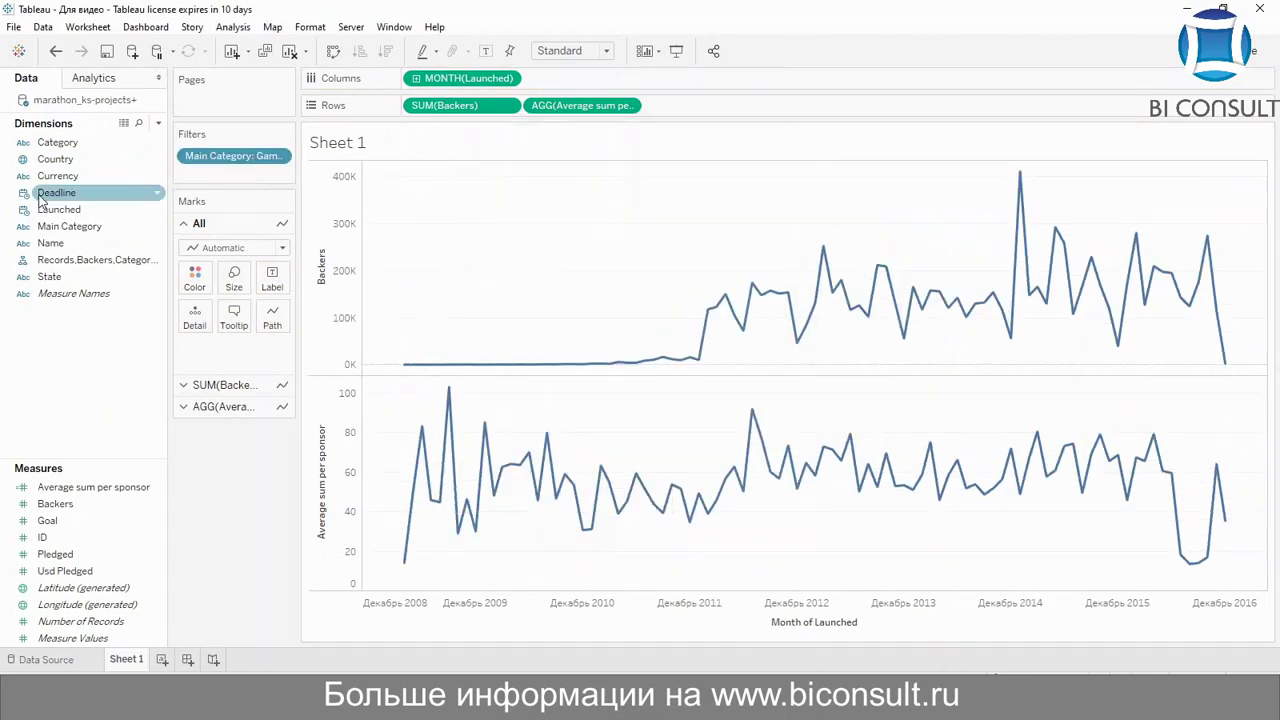
Filter the Launched date by years, keeping only 2012 through 2016
left_click_drag(55, 209, 200, 167)
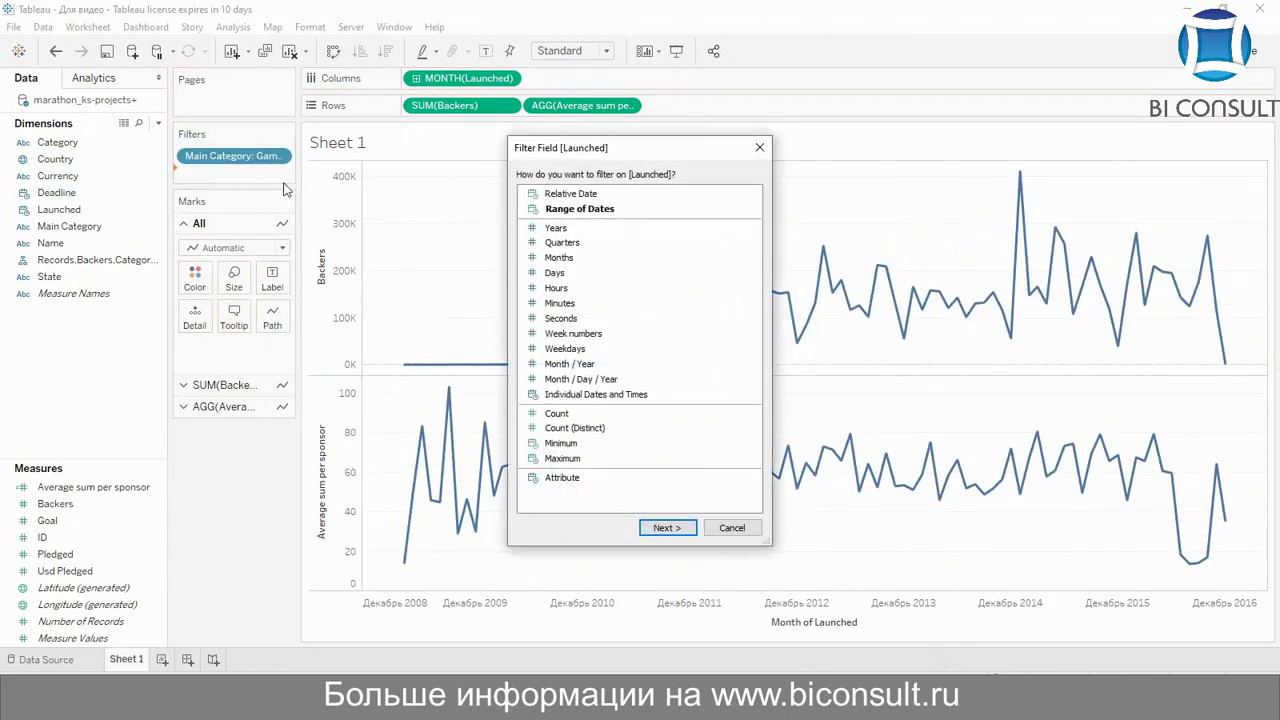
left_click(621, 222)
left_click(666, 528)
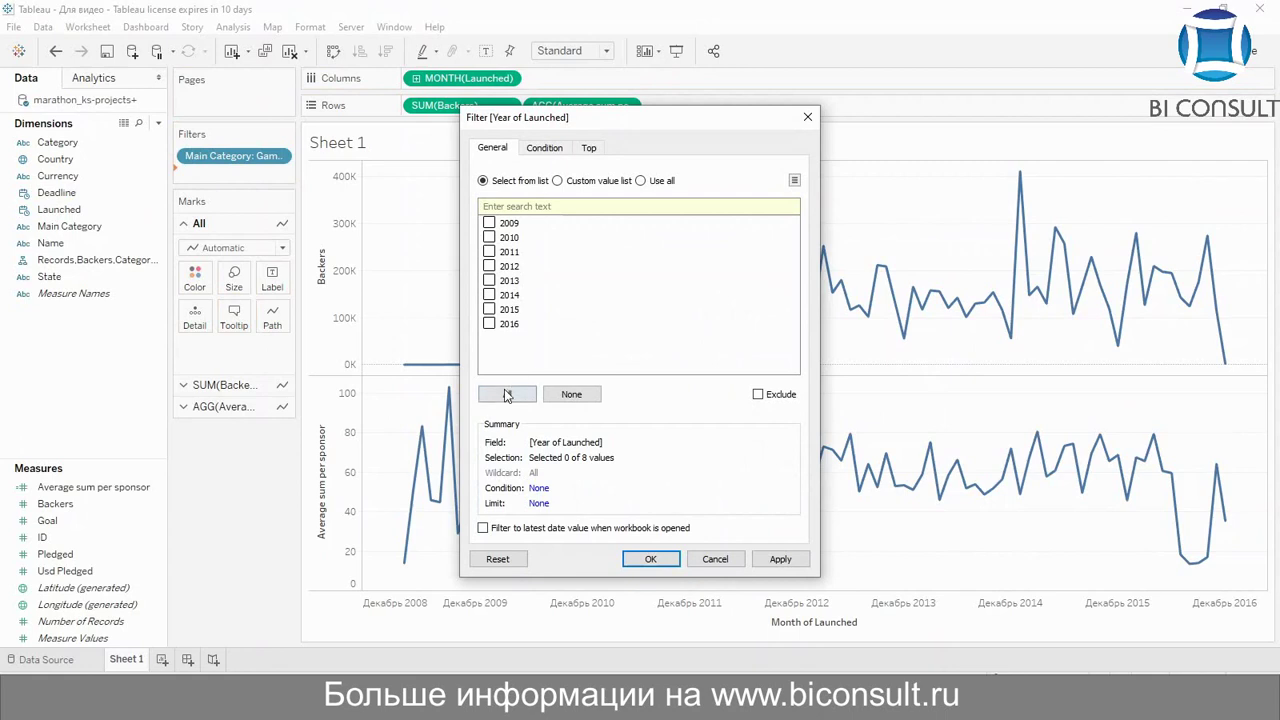
left_click(507, 394)
left_click(489, 223)
left_click(489, 238)
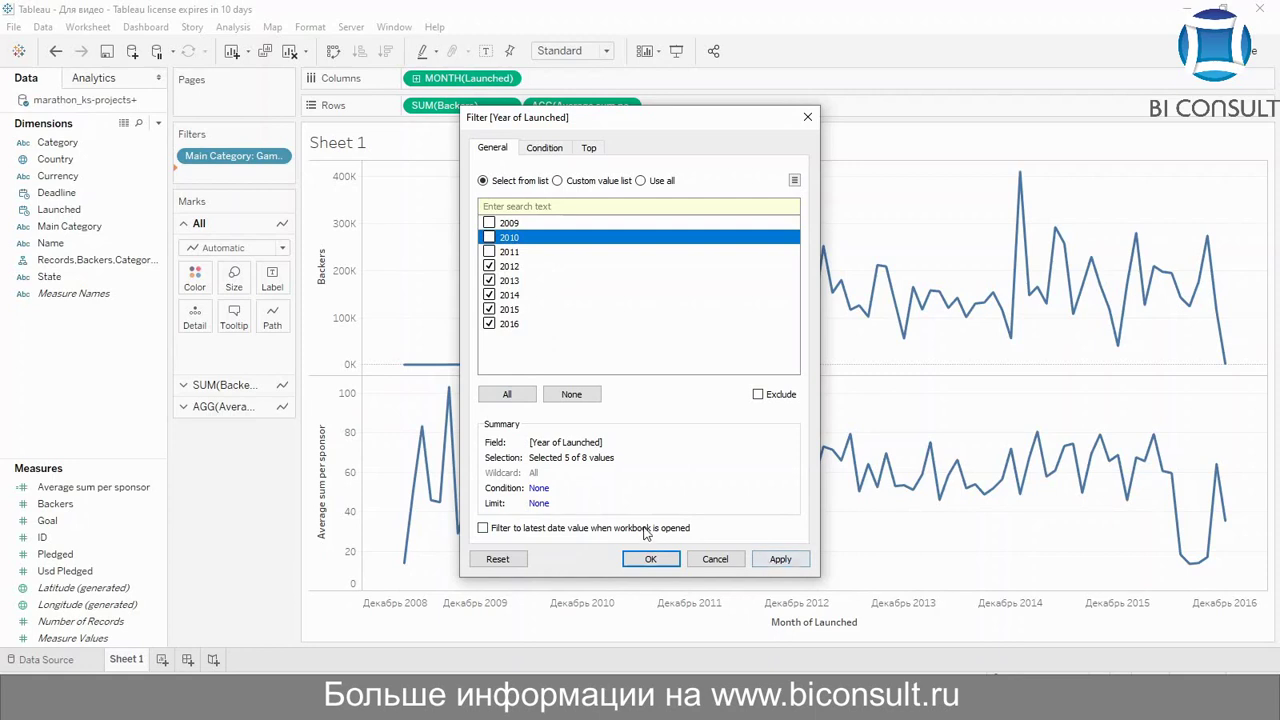
left_click(650, 558)
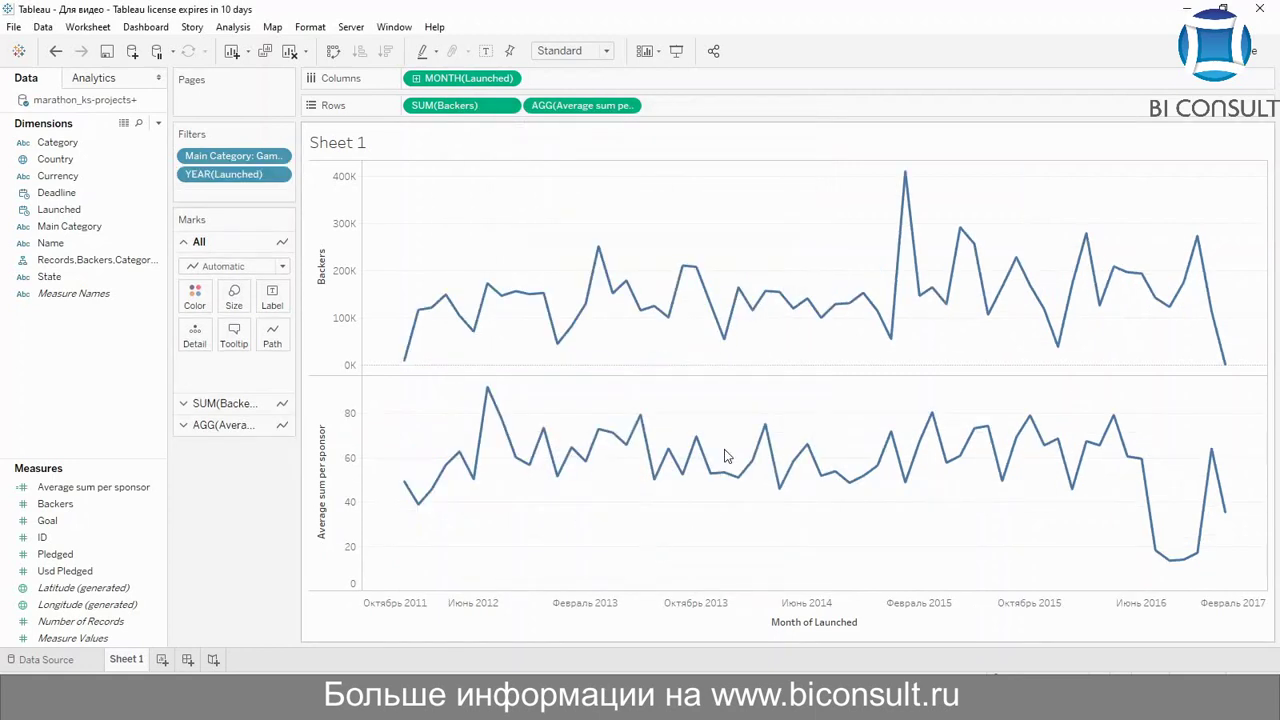
Show mark labels on both line charts for the minimum and maximum values only
left_click(273, 297)
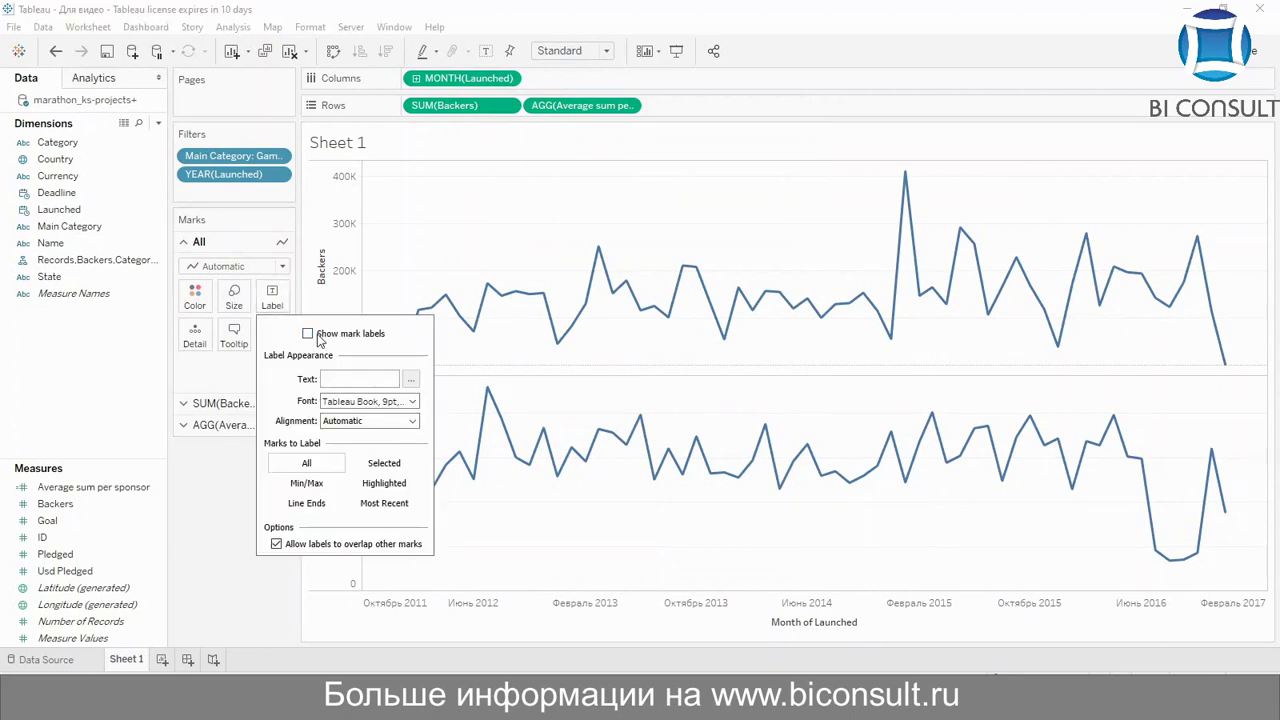
left_click(318, 335)
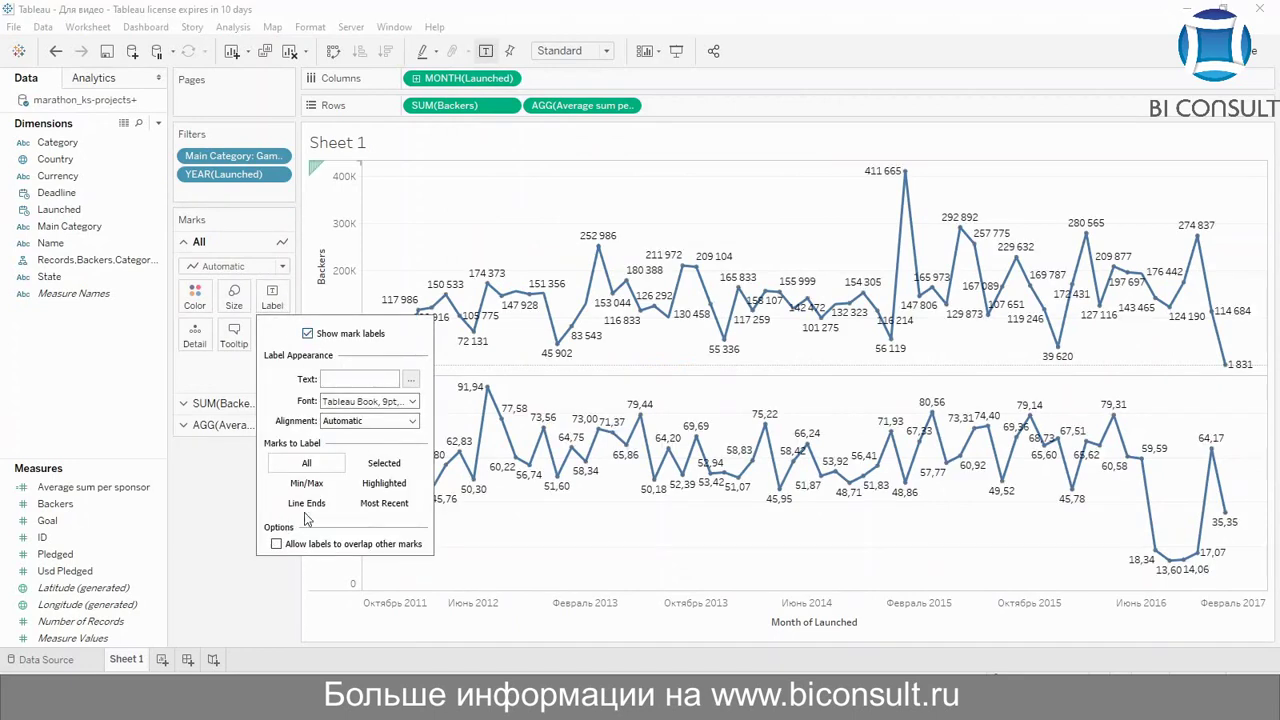
left_click(306, 483)
left_click(194, 480)
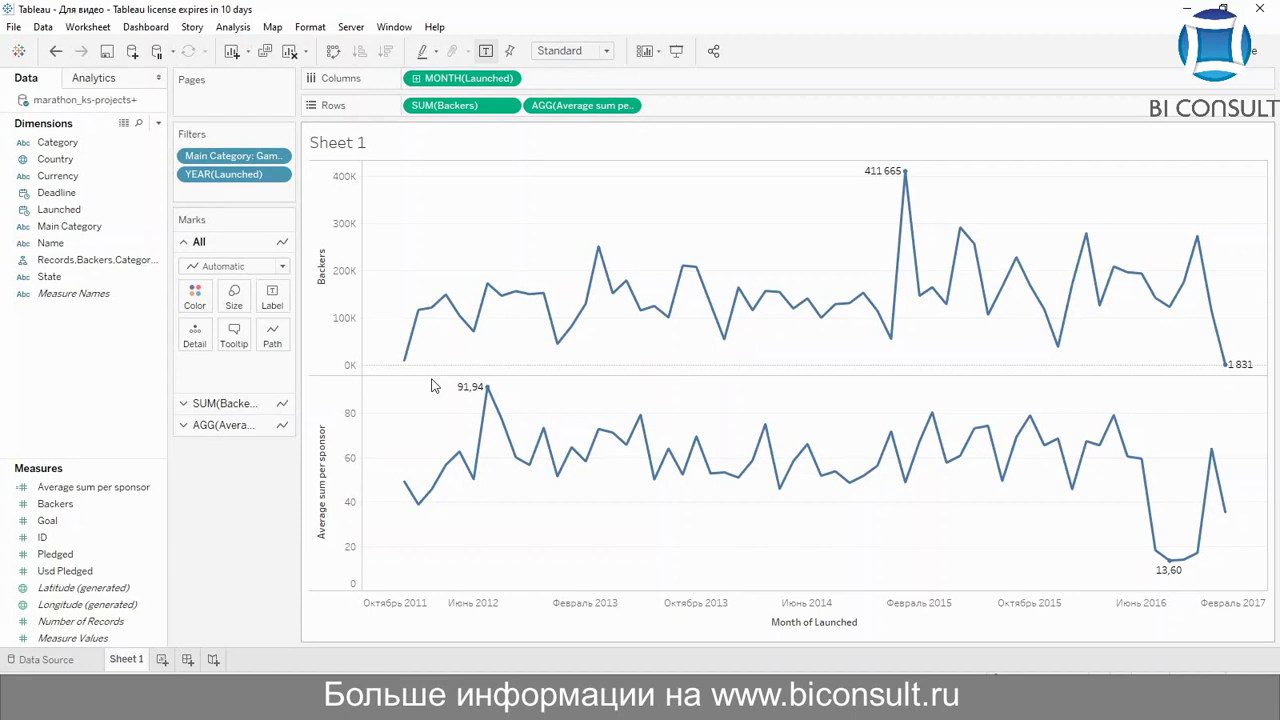
mouse_move(906, 184)
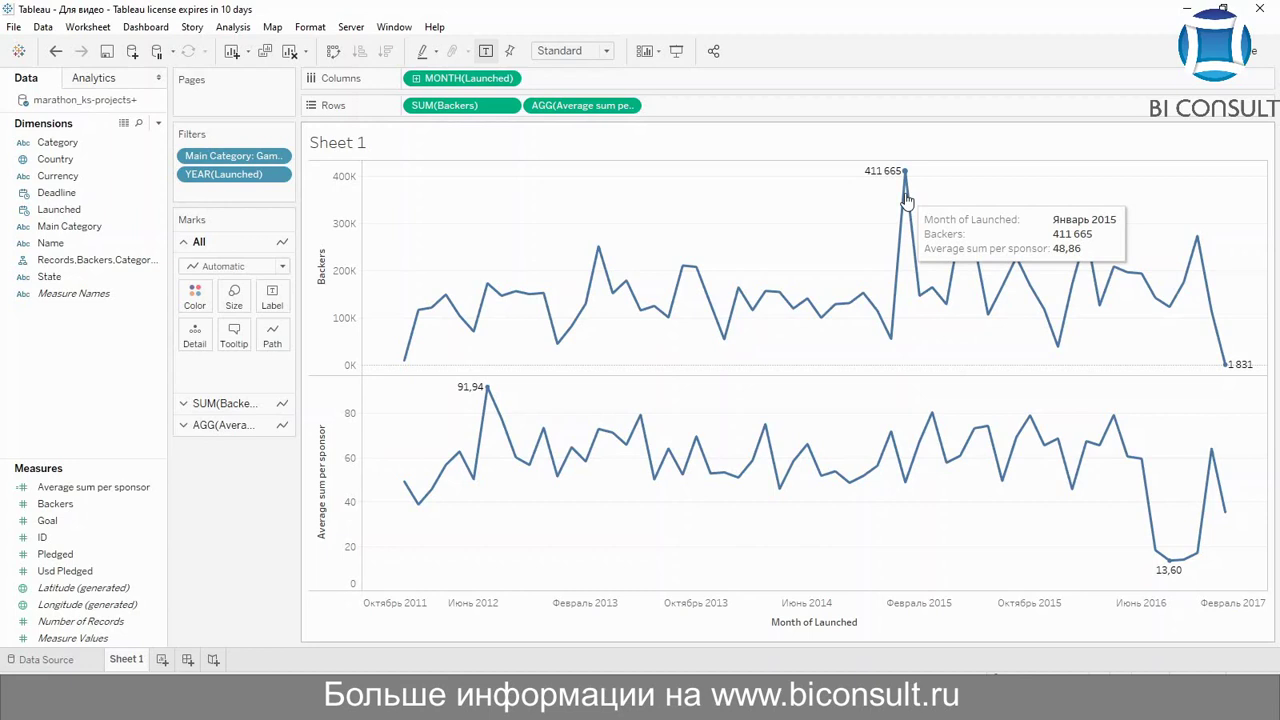
mouse_move(485, 412)
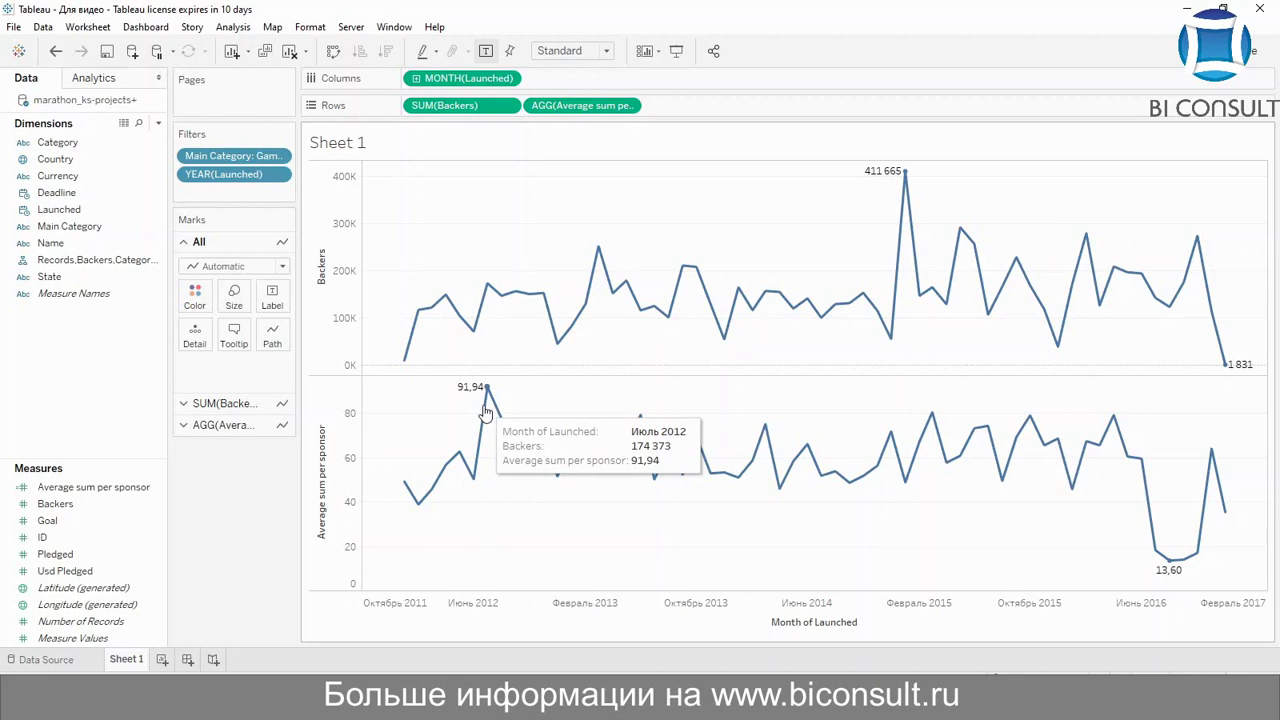
Add a new worksheet and start a calculated field named "Number of days between start and end"
left_click(163, 660)
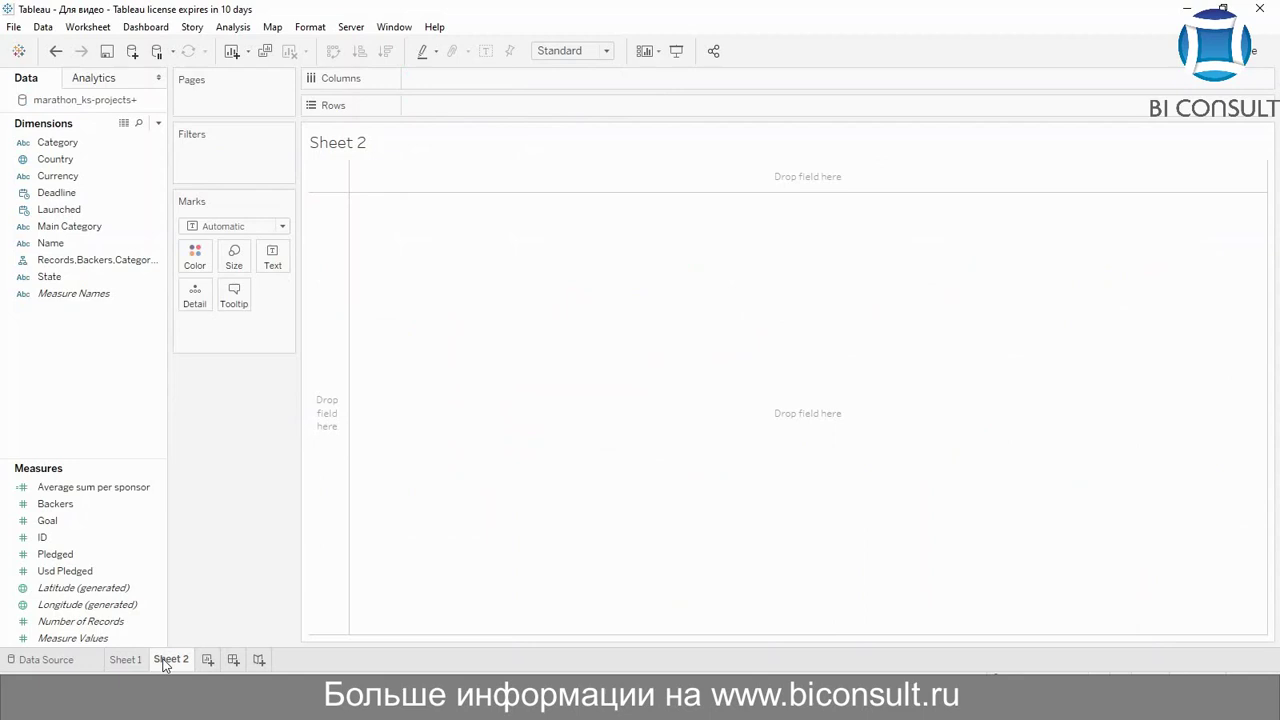
right_click(46, 366)
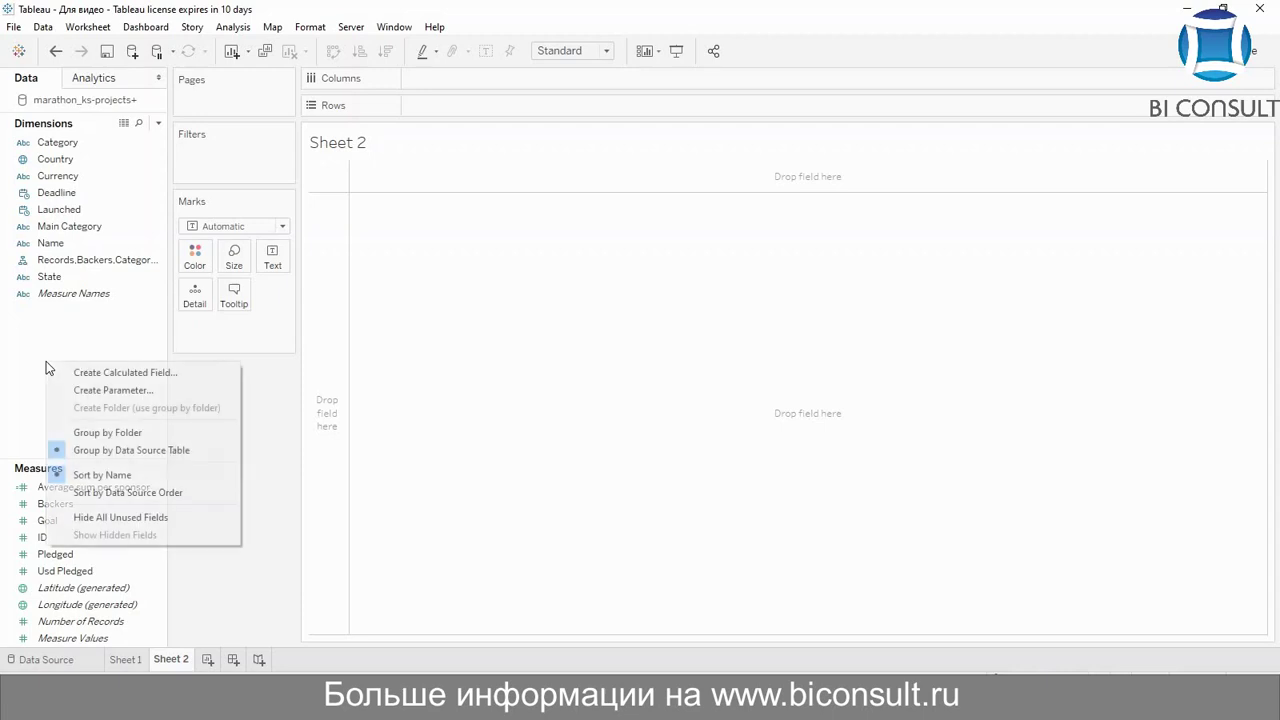
left_click(138, 371)
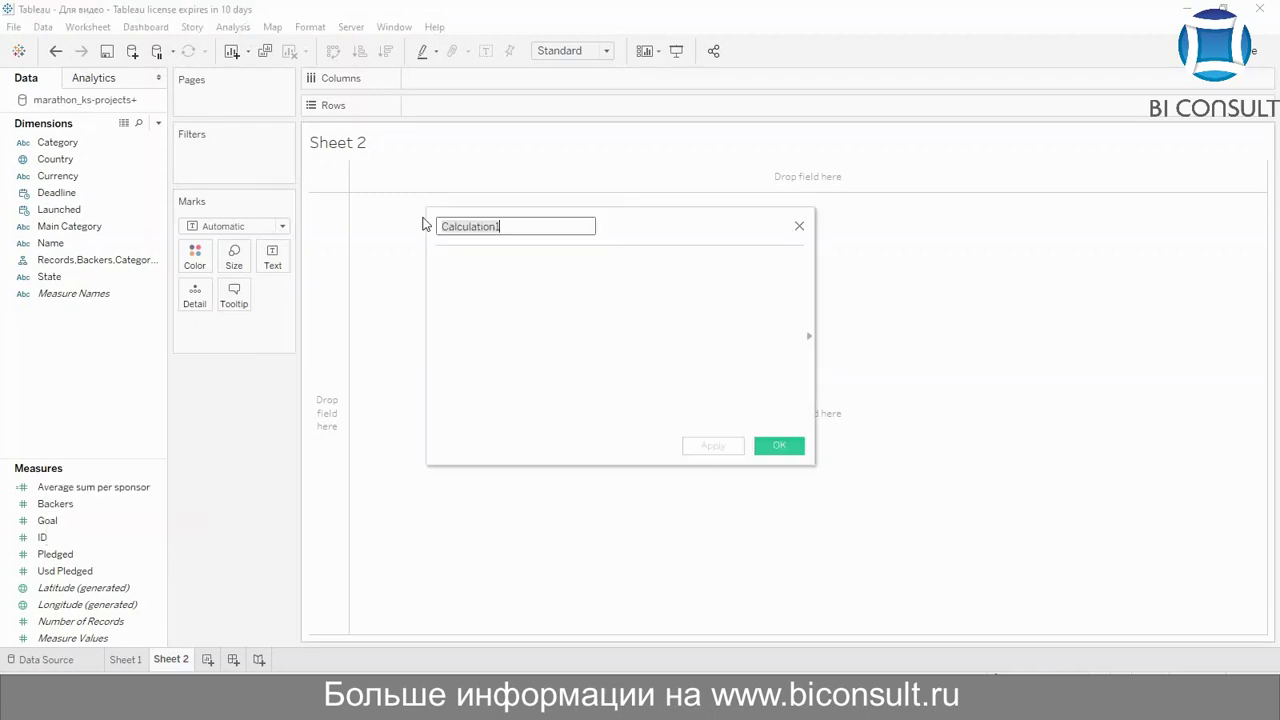
key("BackSpace")
type("N")
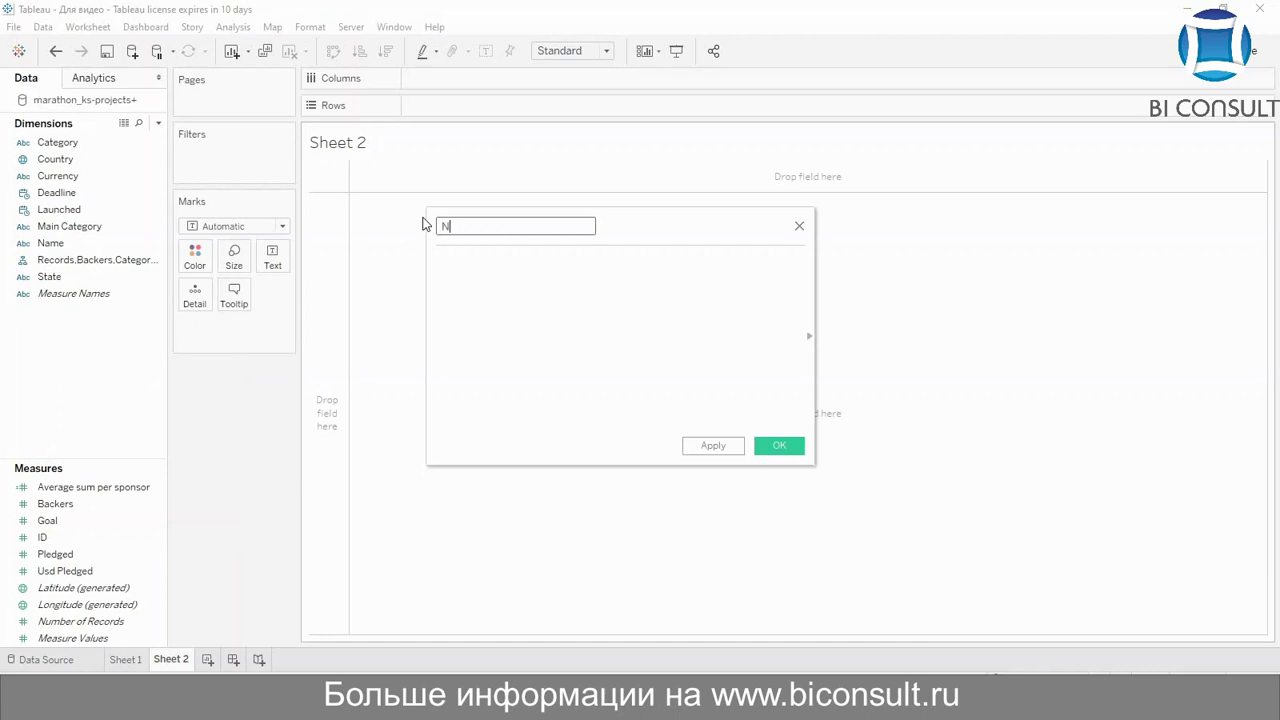
type("umber of days between start ")
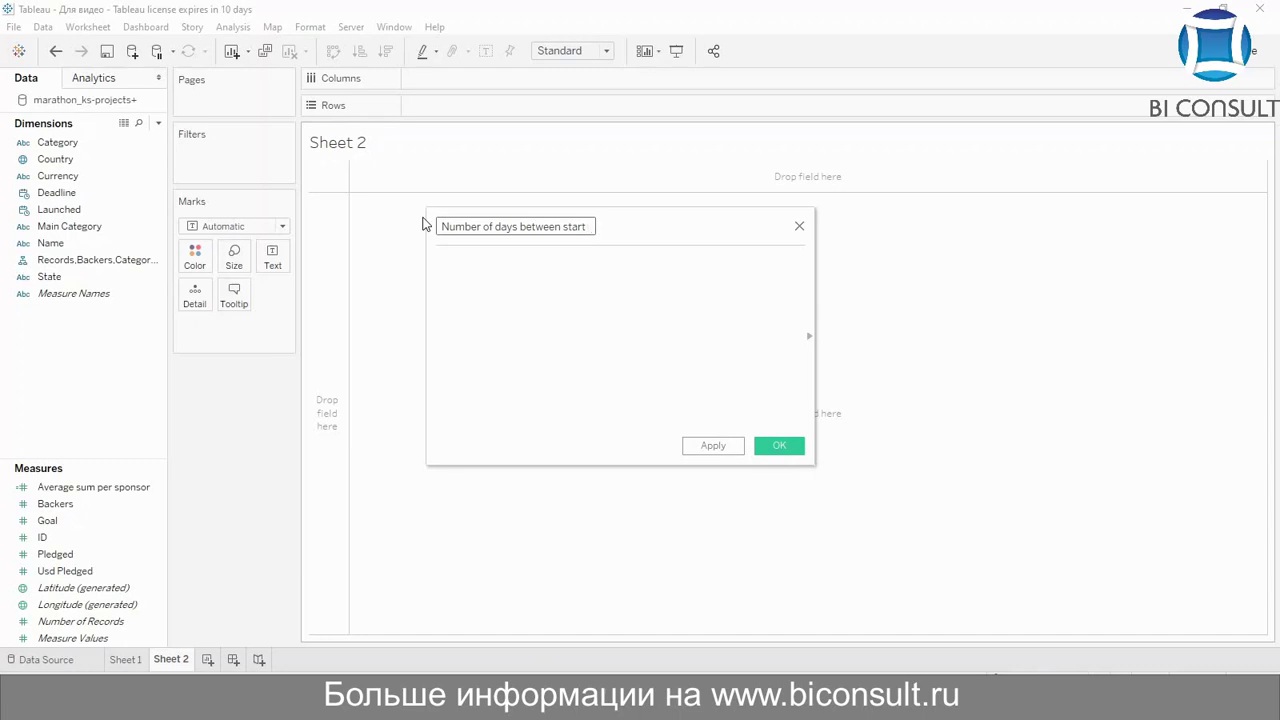
type("and end")
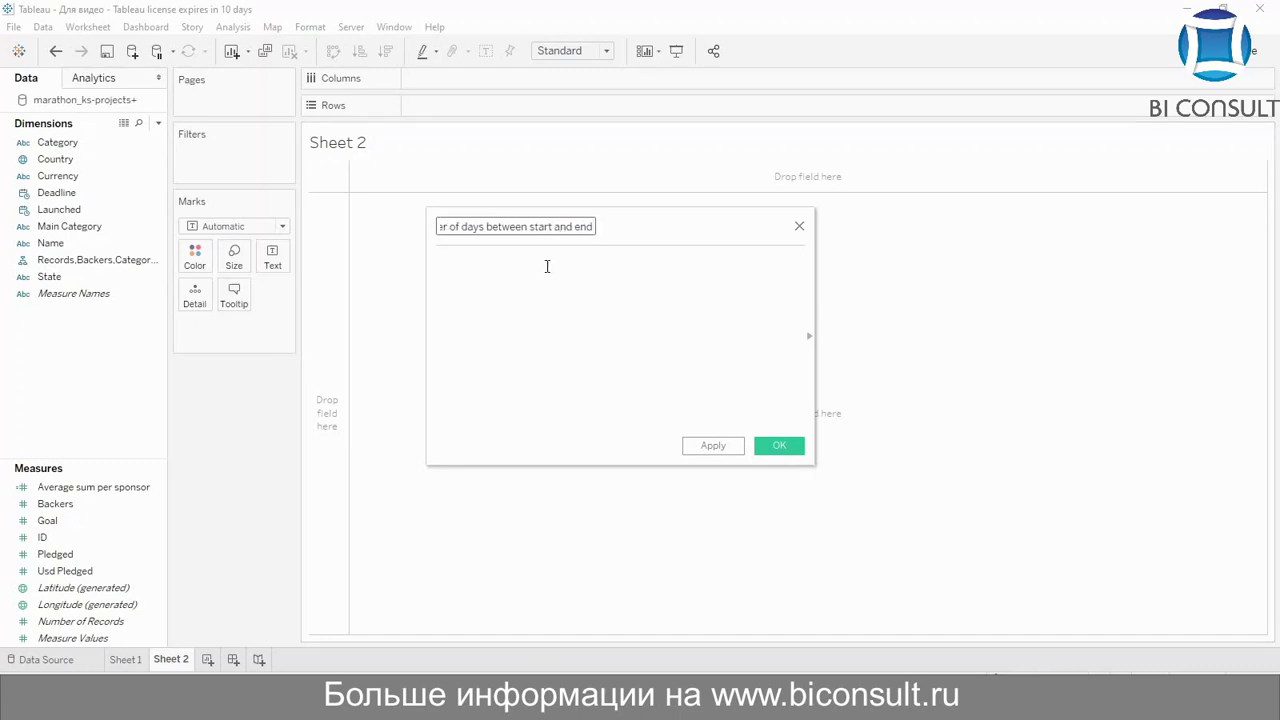
Begin the calculated field's formula with the DATEDIFF function and "day" as the date part
left_click(545, 273)
type("DATE")
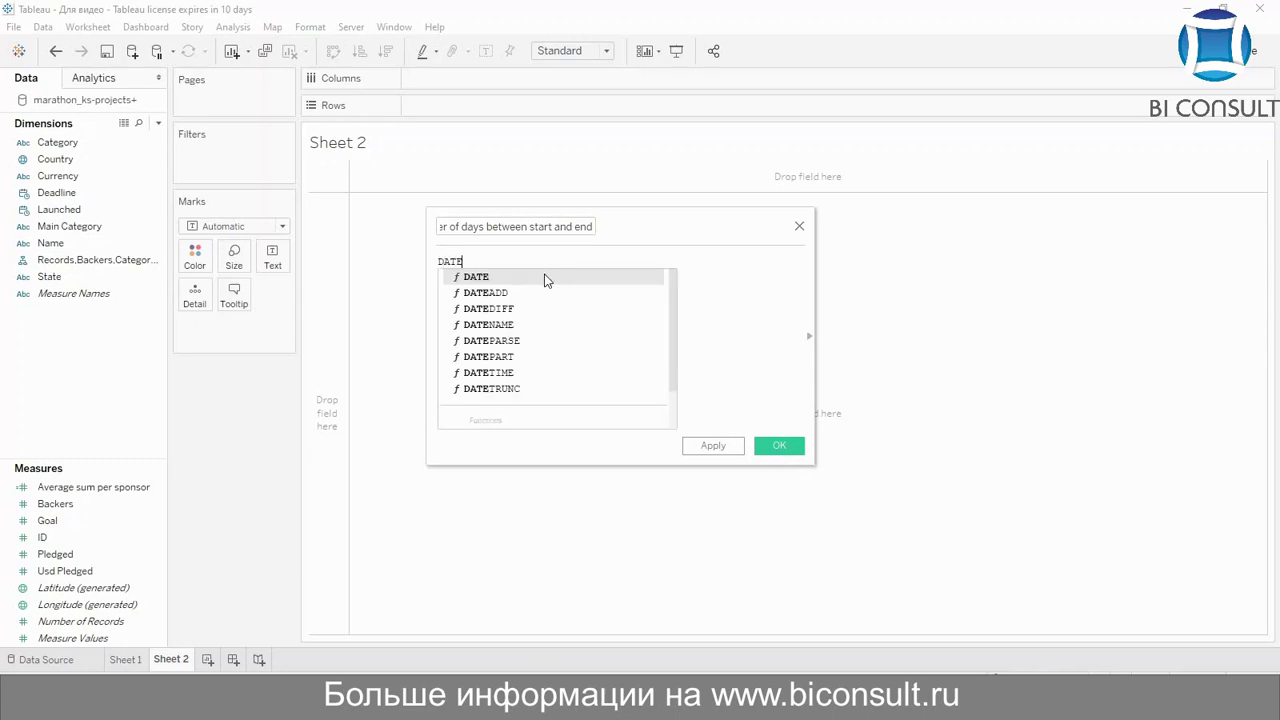
key("Down")
key("Down")
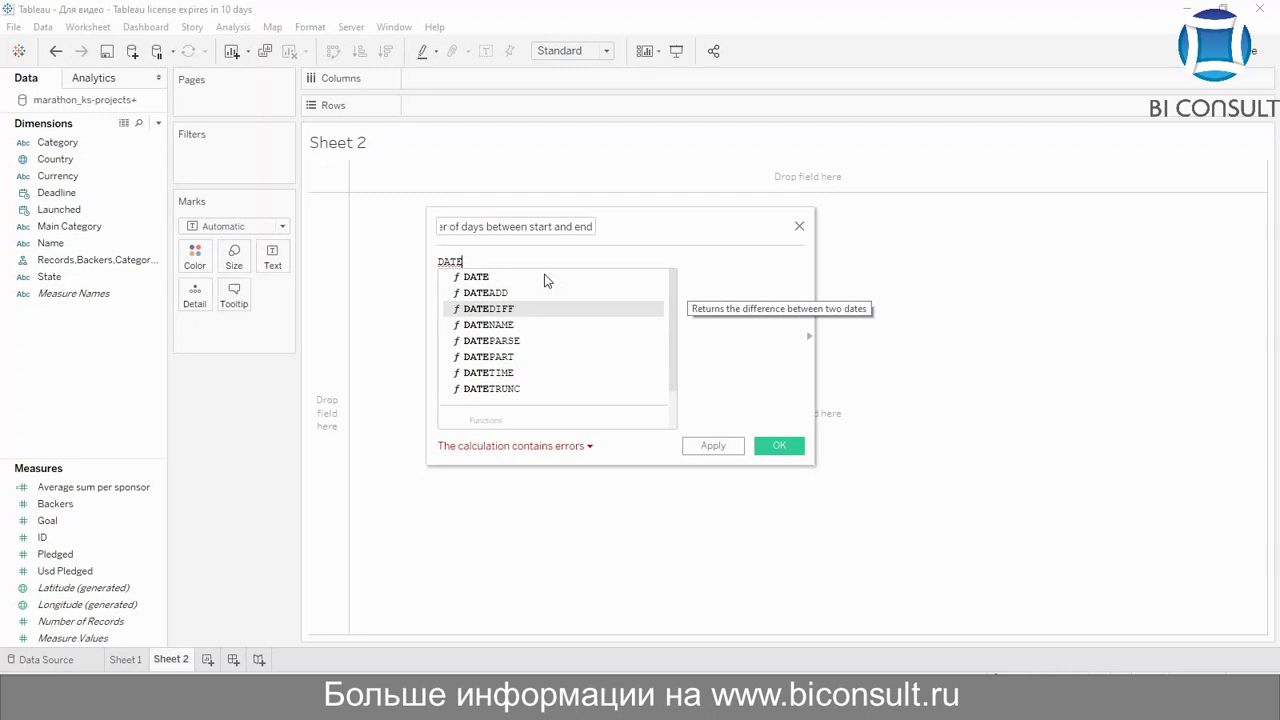
key("Return")
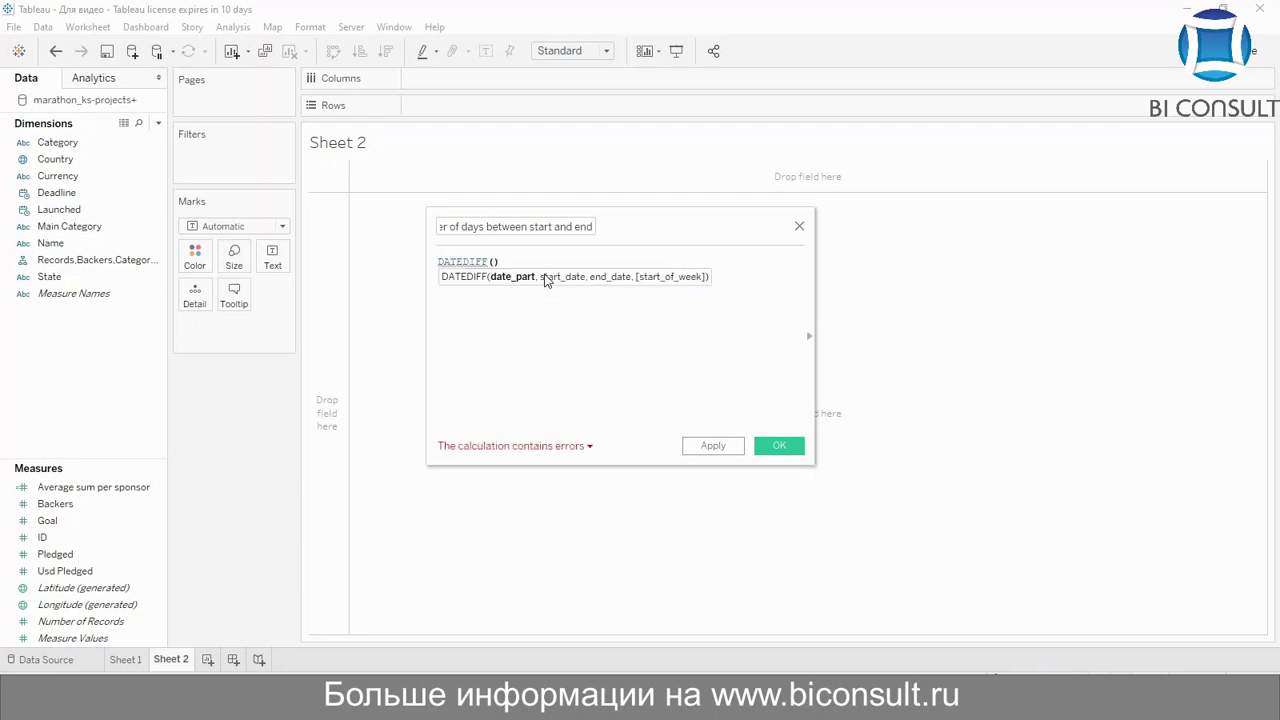
type("\"\"")
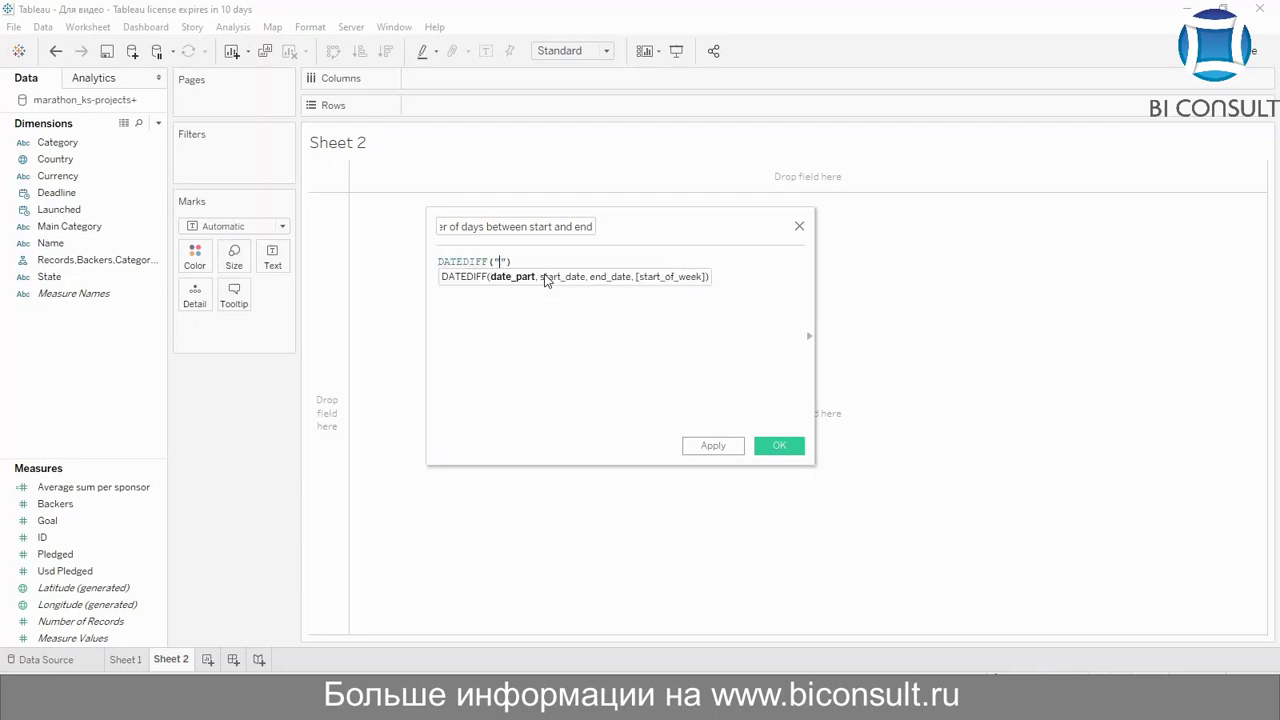
type("day")
key("Right")
type(",")
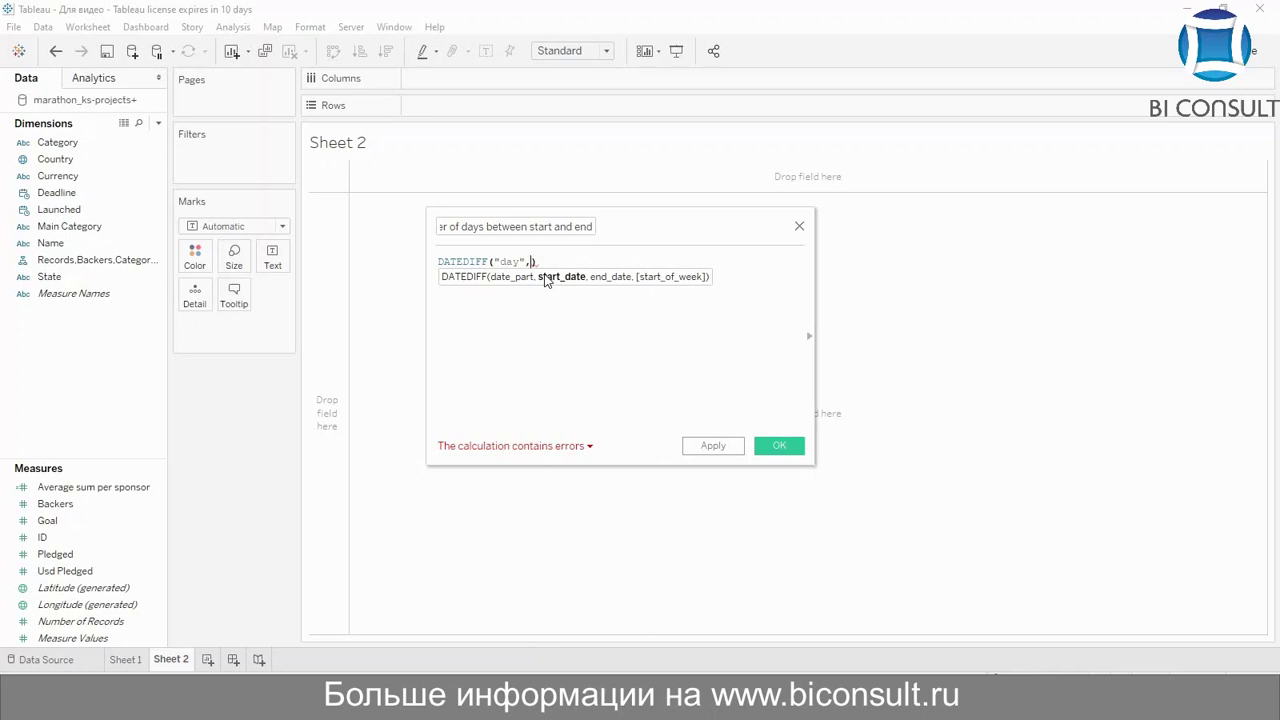
Complete the DATEDIFF formula with [Launched] as start date and [Deadline] as end date, and save the field
type("La")
key("Down")
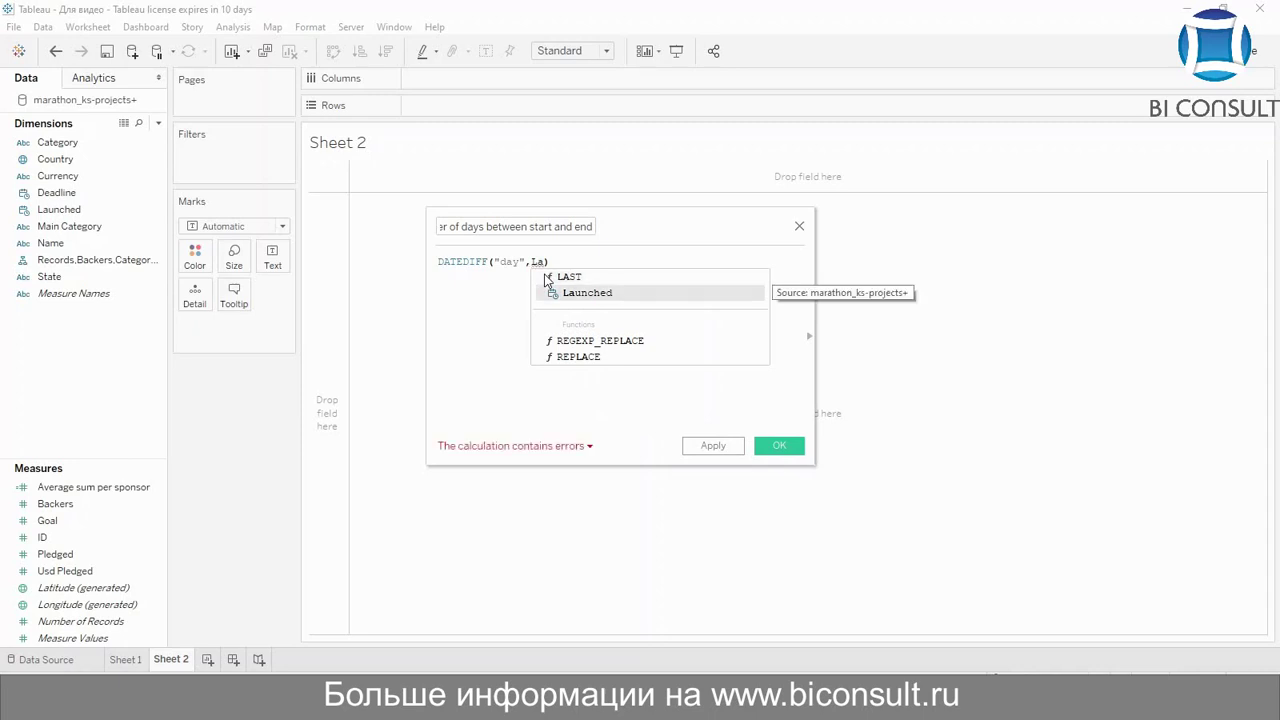
key("Return")
type(", De")
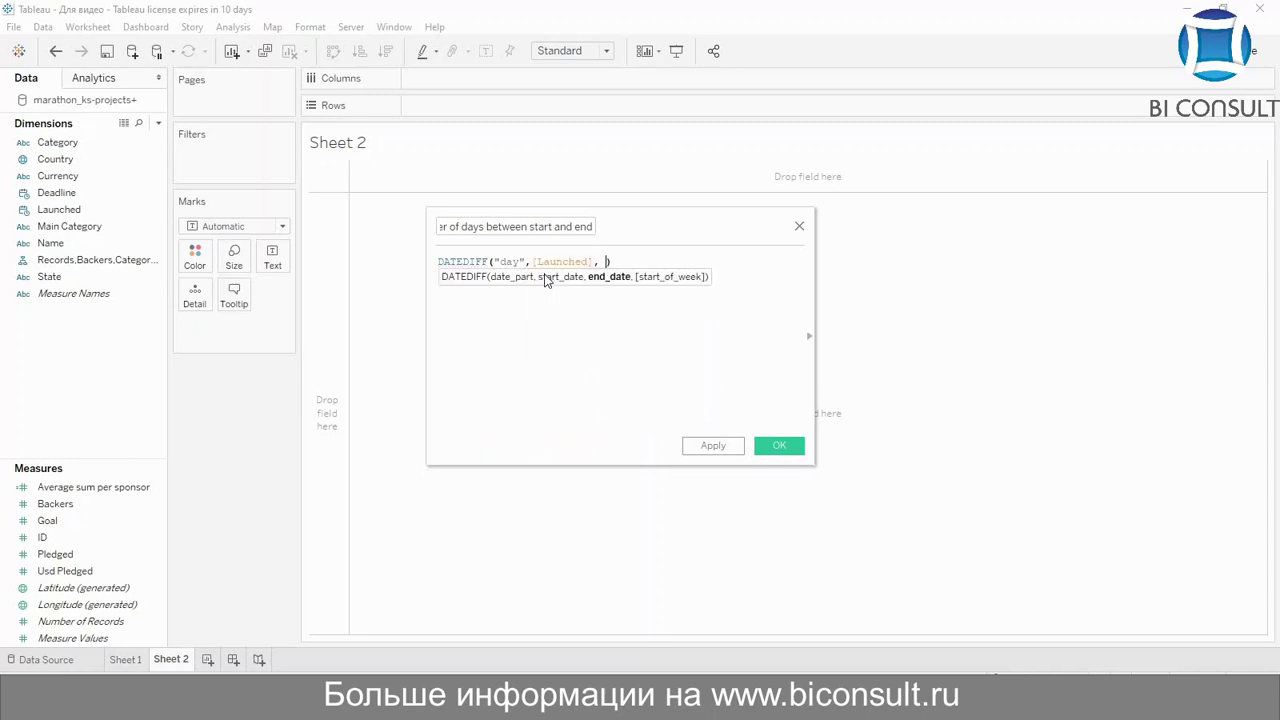
key("Return")
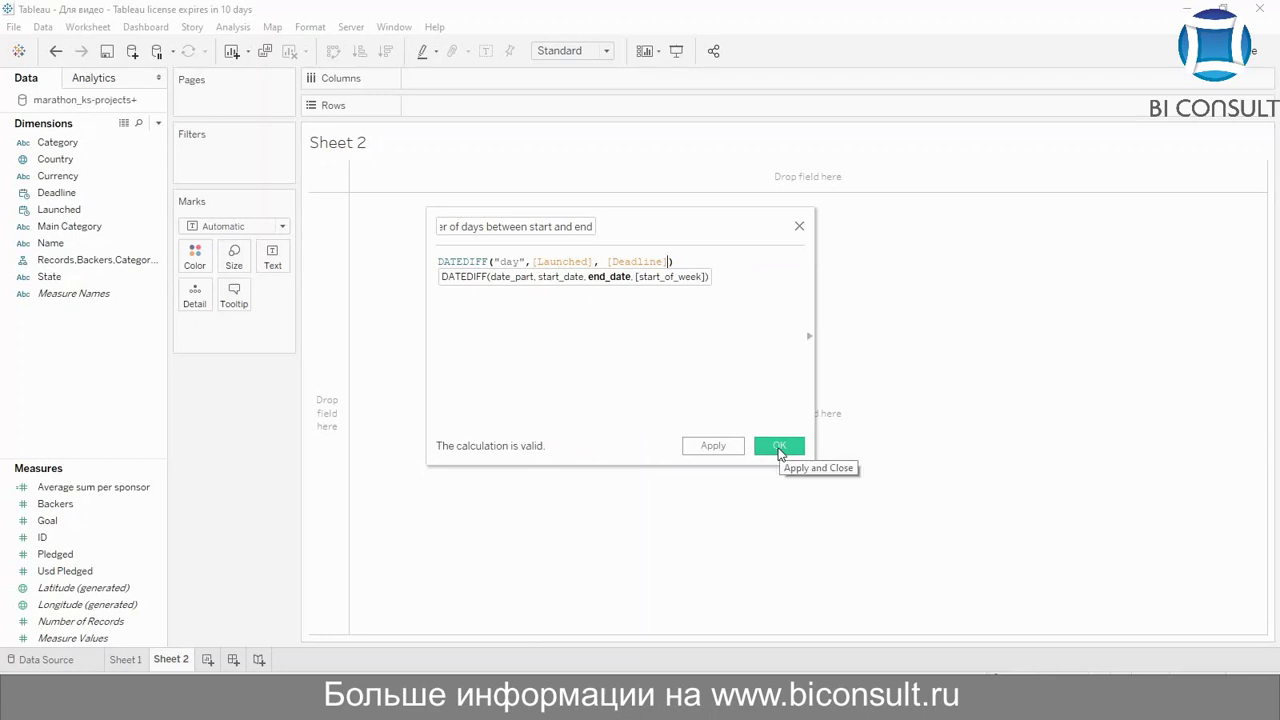
left_click(780, 446)
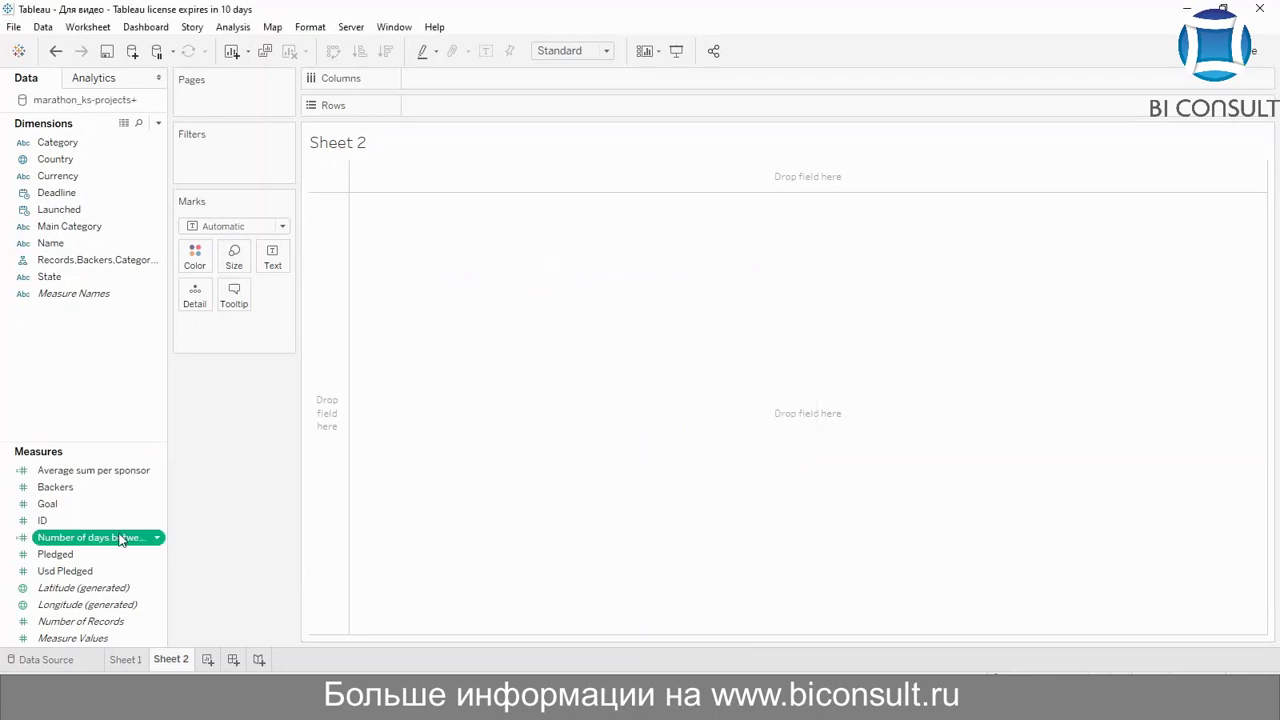
Chart Number of days between start and end on Columns by Main Category on Rows, sorted in descending order
mouse_move(118, 540)
left_mouse_down()
mouse_move(206, 468)
mouse_move(290, 446)
mouse_move(380, 380)
mouse_move(446, 297)
mouse_move(480, 154)
mouse_move(513, 87)
left_mouse_up()
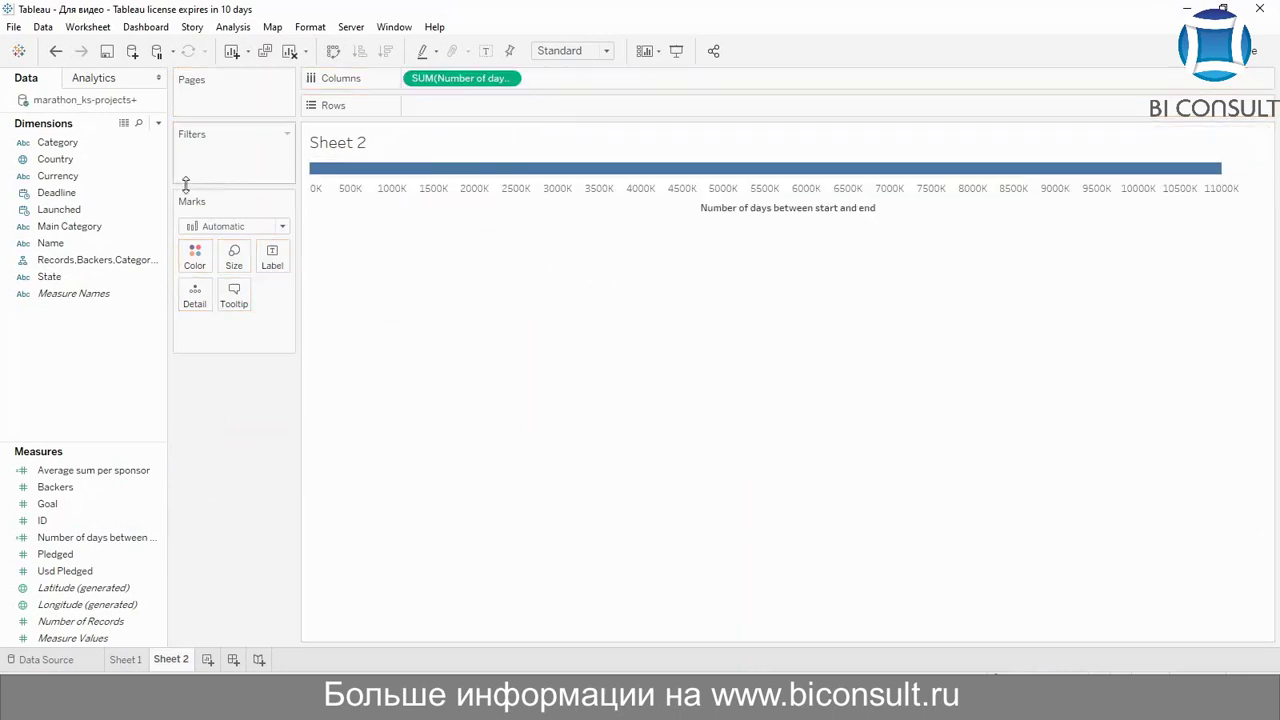
left_click_drag(80, 226, 463, 104)
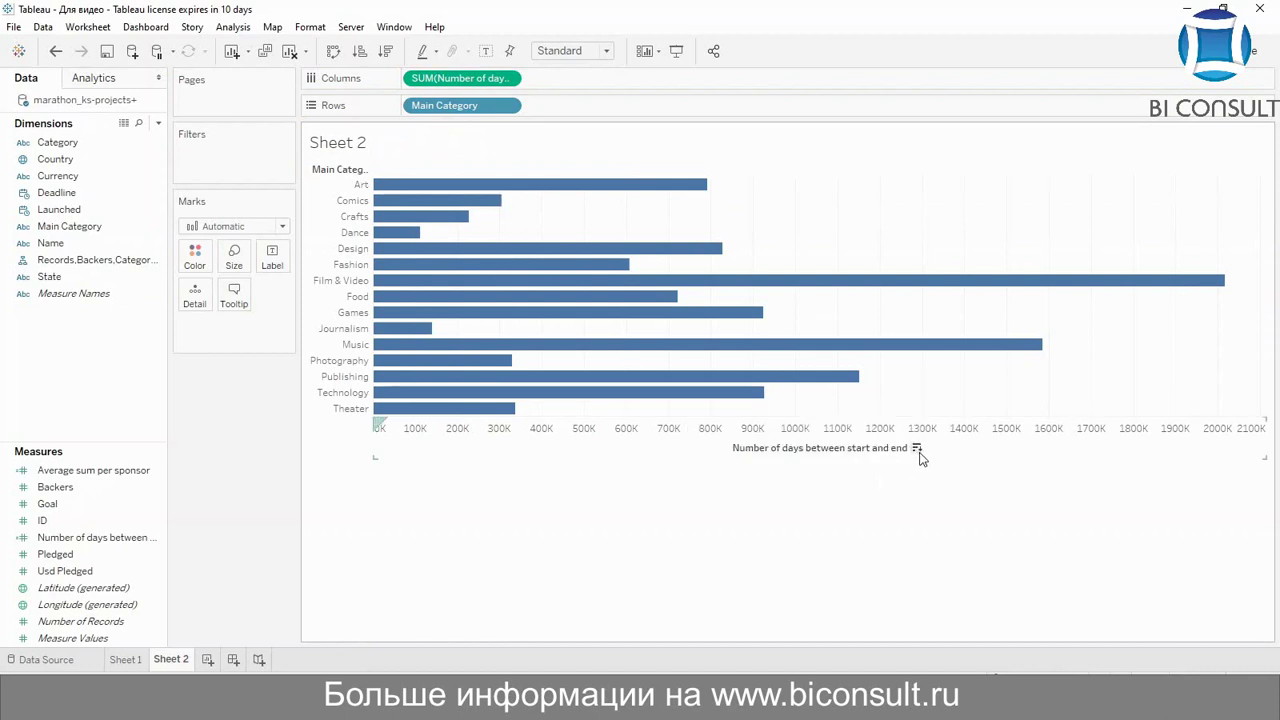
left_click(917, 448)
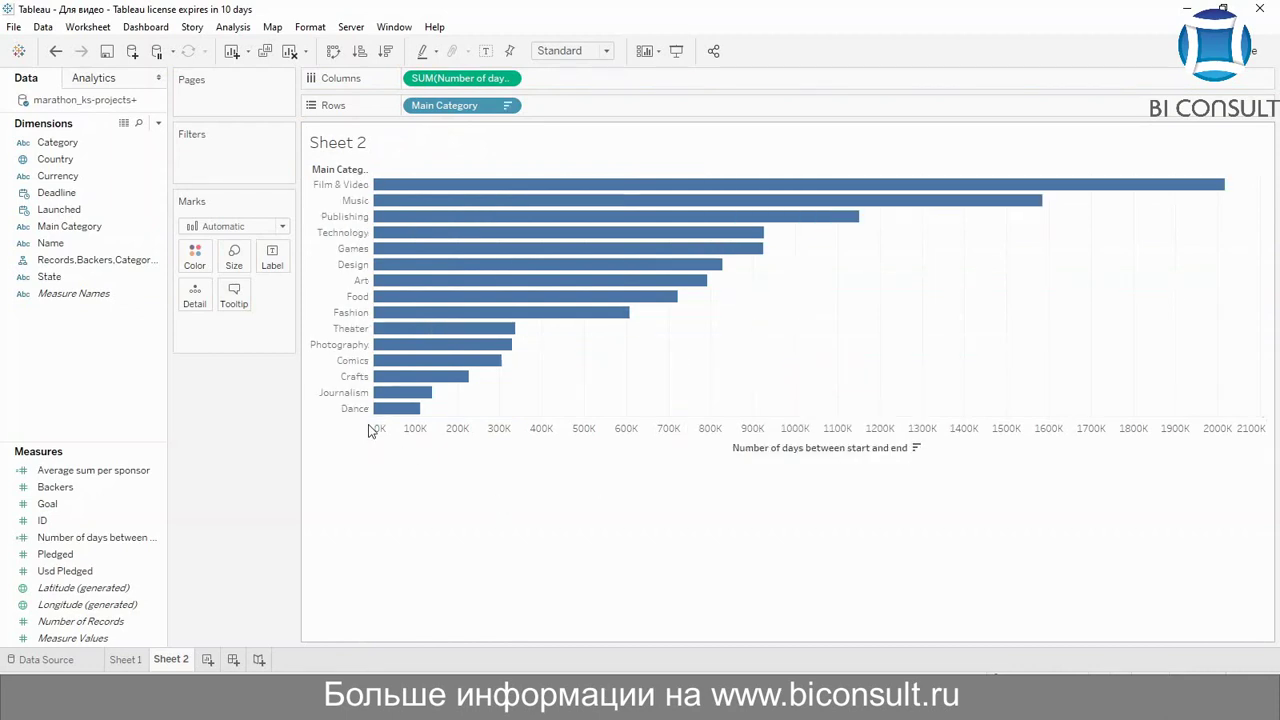
Select the Music category and inspect the details of its bar
left_click(356, 201)
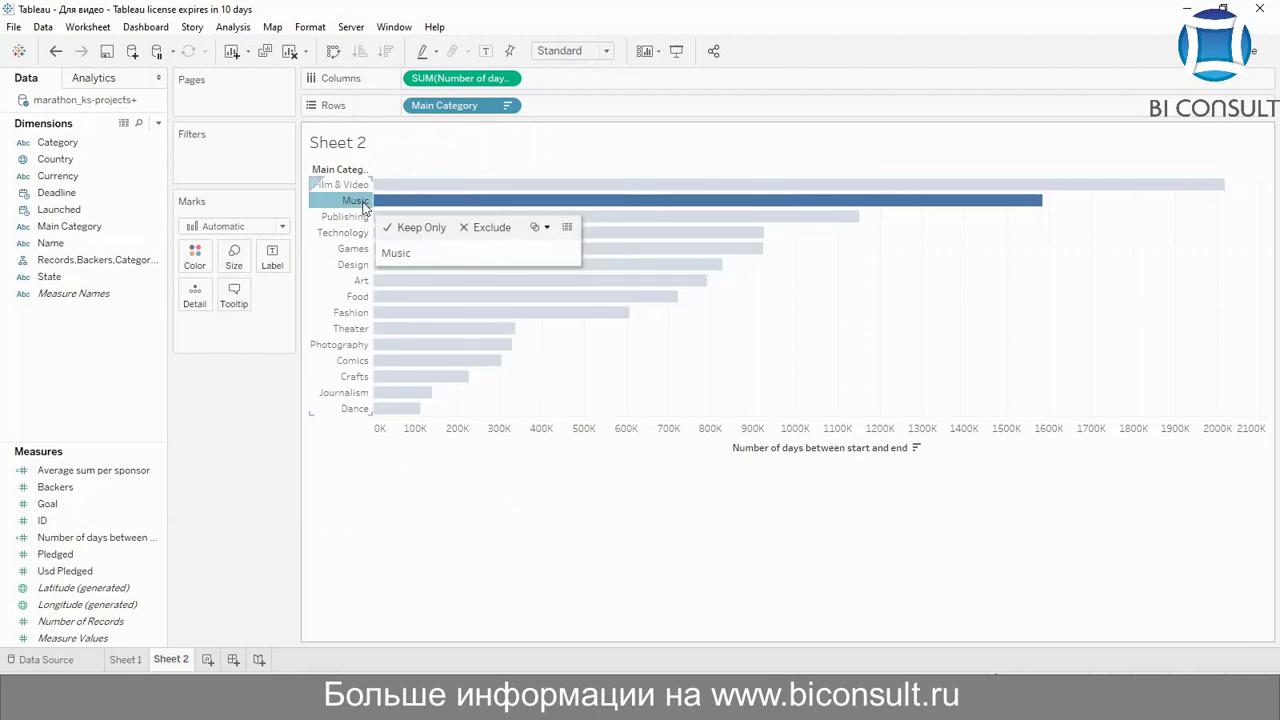
mouse_move(620, 201)
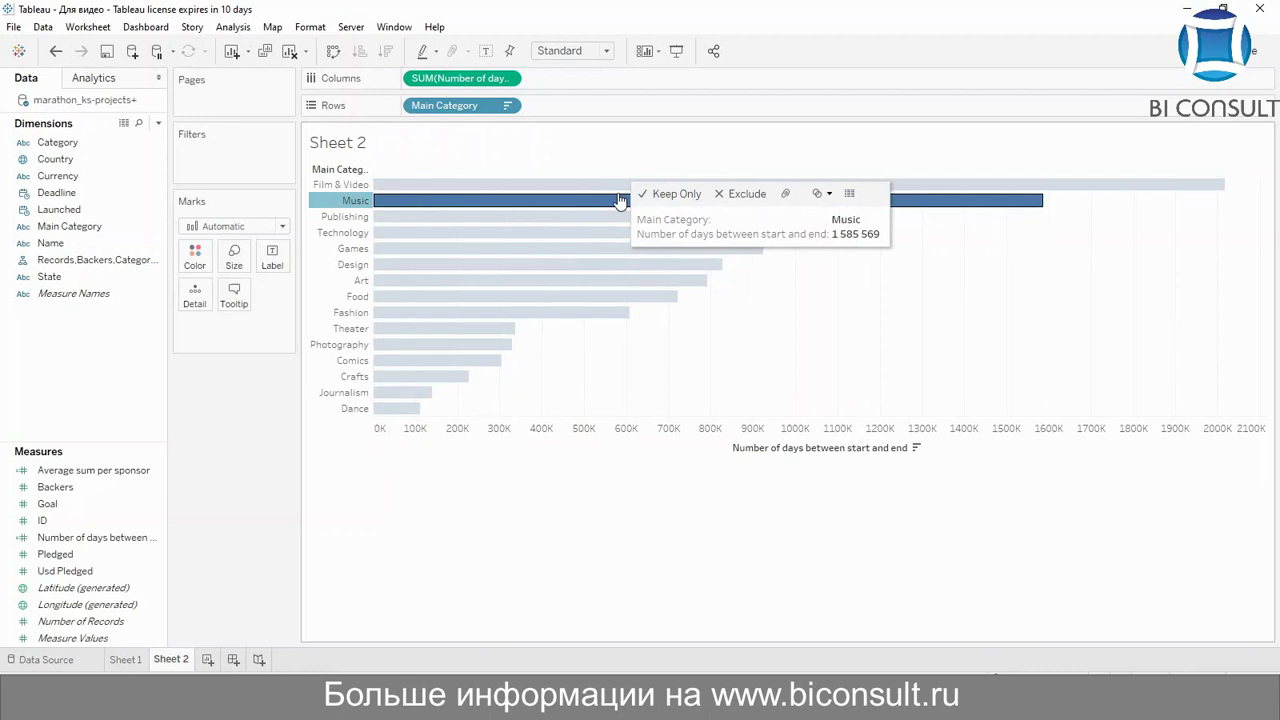
Change the aggregation of Number of days between start and end on Columns to Average
left_click(507, 80)
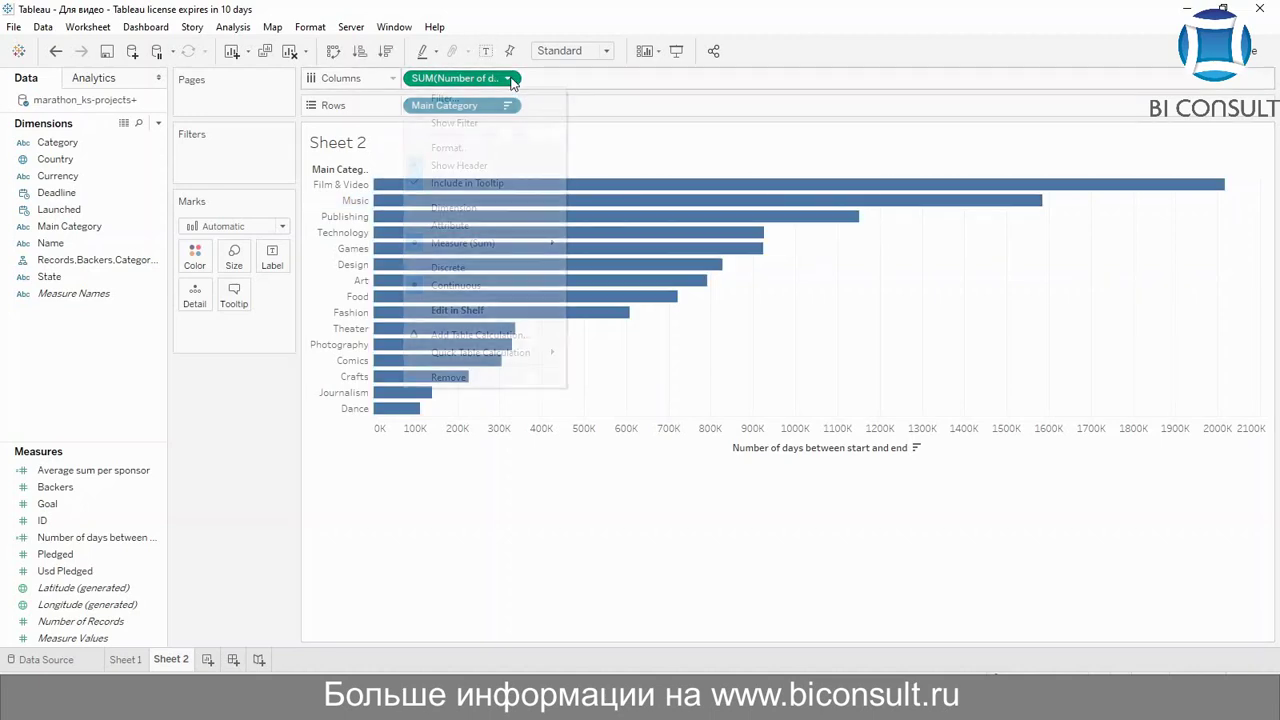
mouse_move(500, 243)
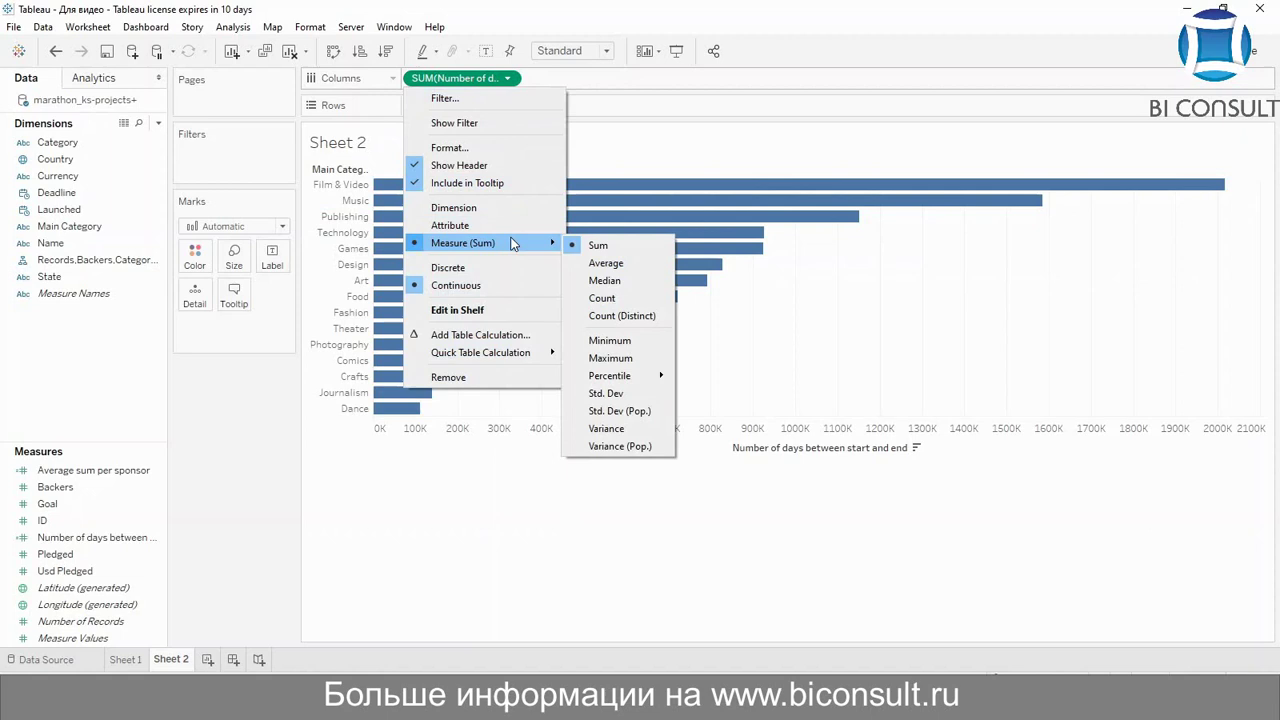
left_click(625, 263)
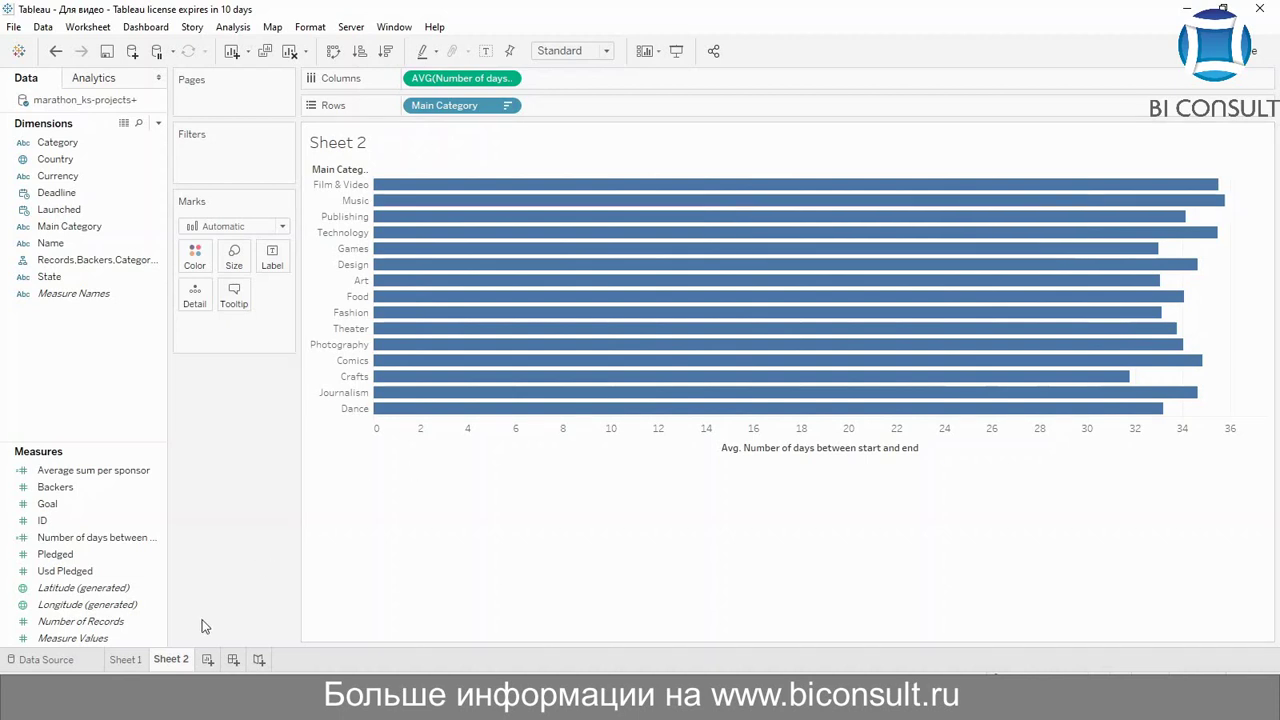
Add a new worksheet and create a calculated field named "Avg %"
left_click(208, 661)
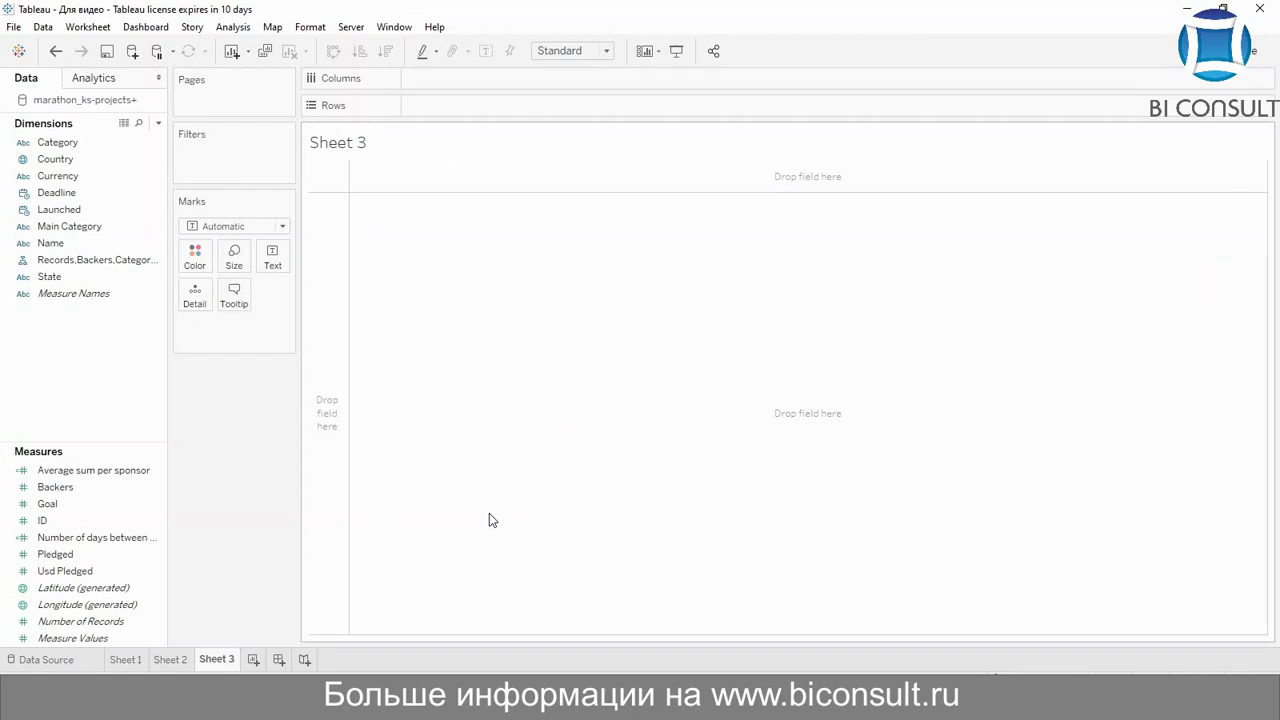
right_click(52, 388)
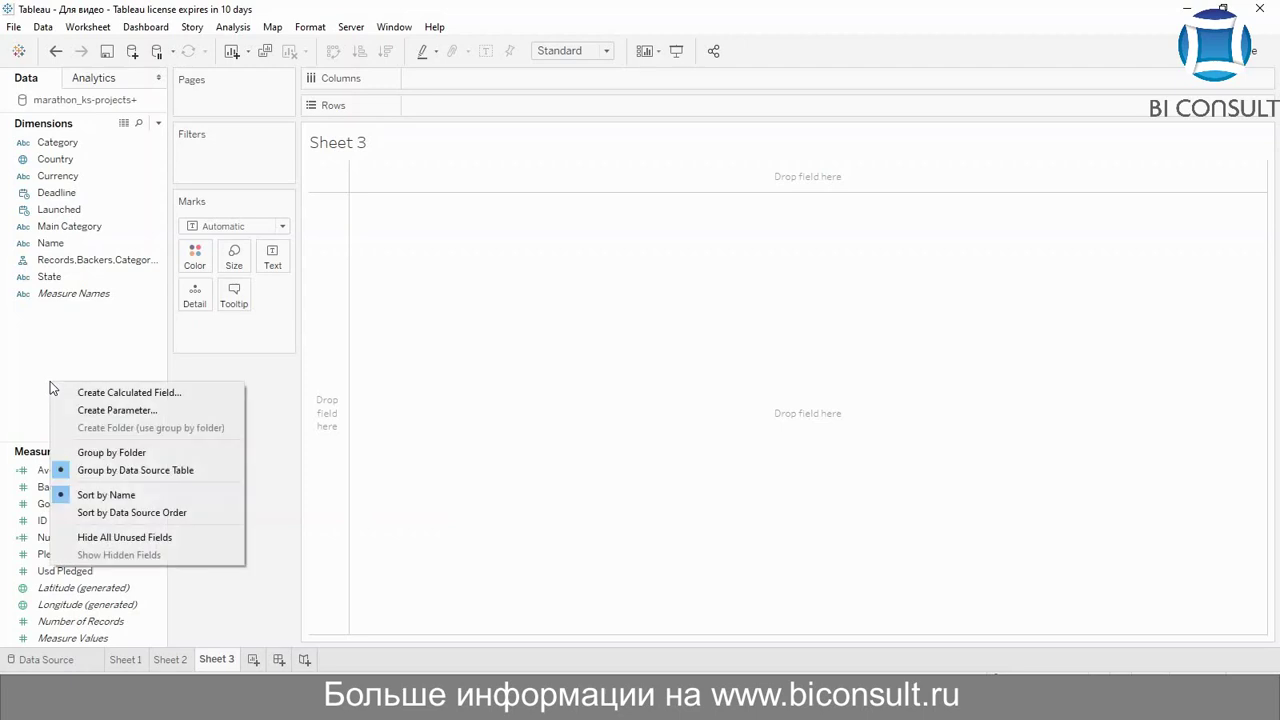
left_click(171, 390)
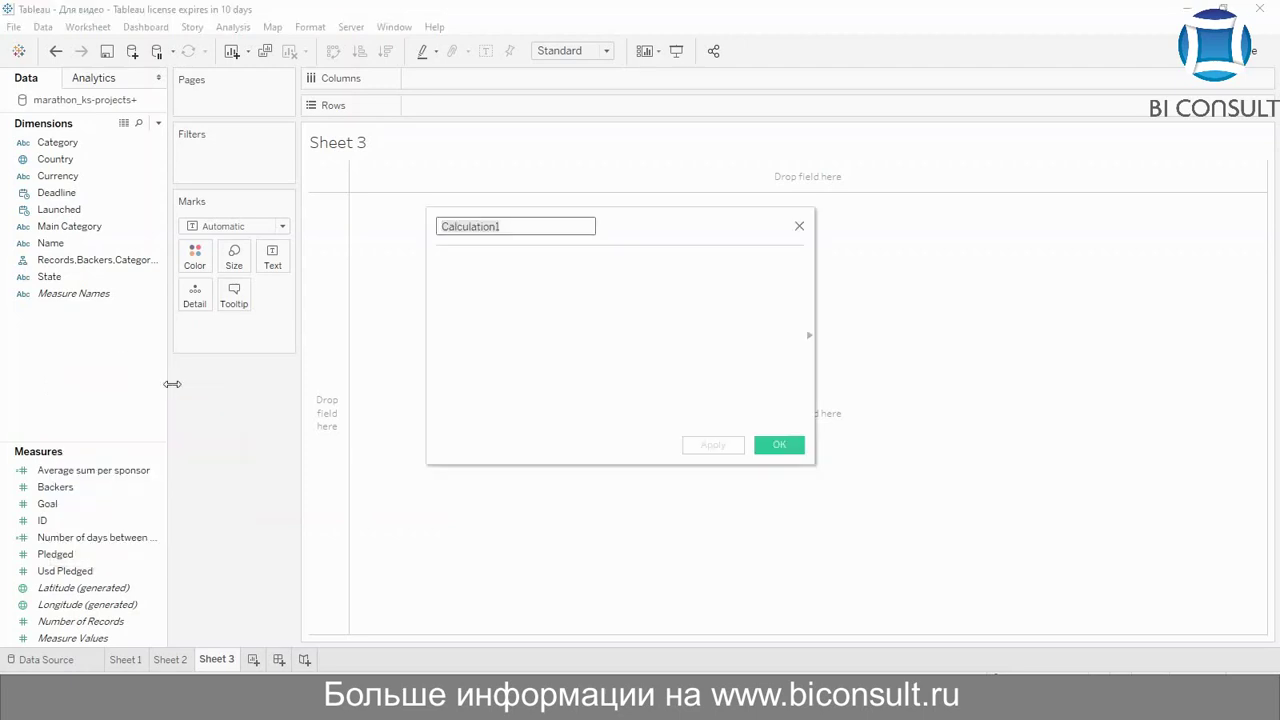
key("BackSpace")
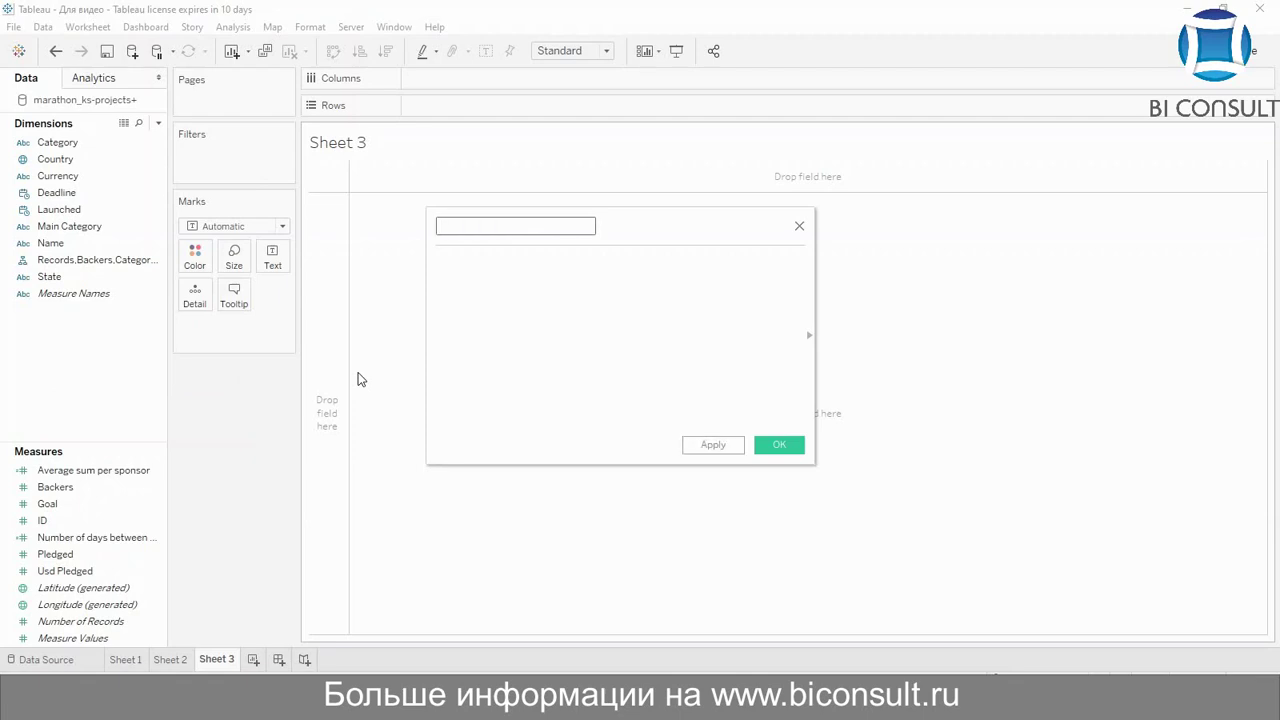
type("Avg %")
Enter the formula SUM([Pledged]) / SUM([Goal]) for the calculated field and save it
left_click(508, 332)
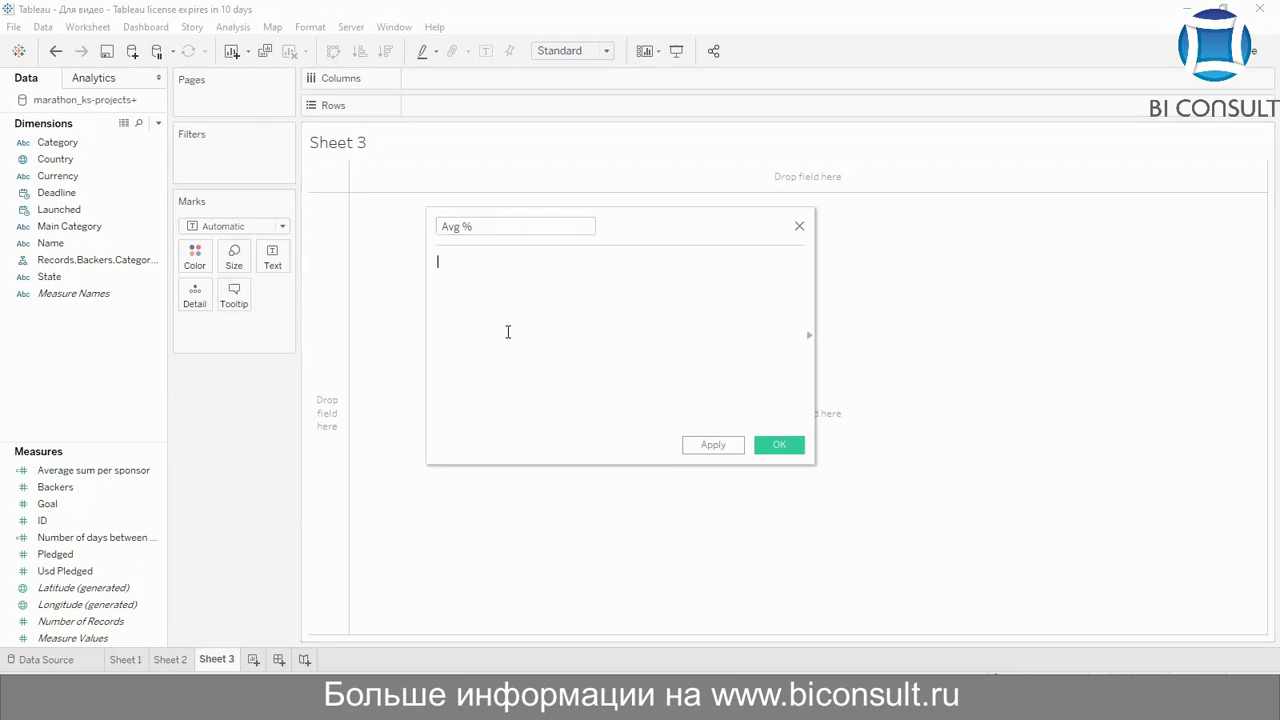
type("SUM(")
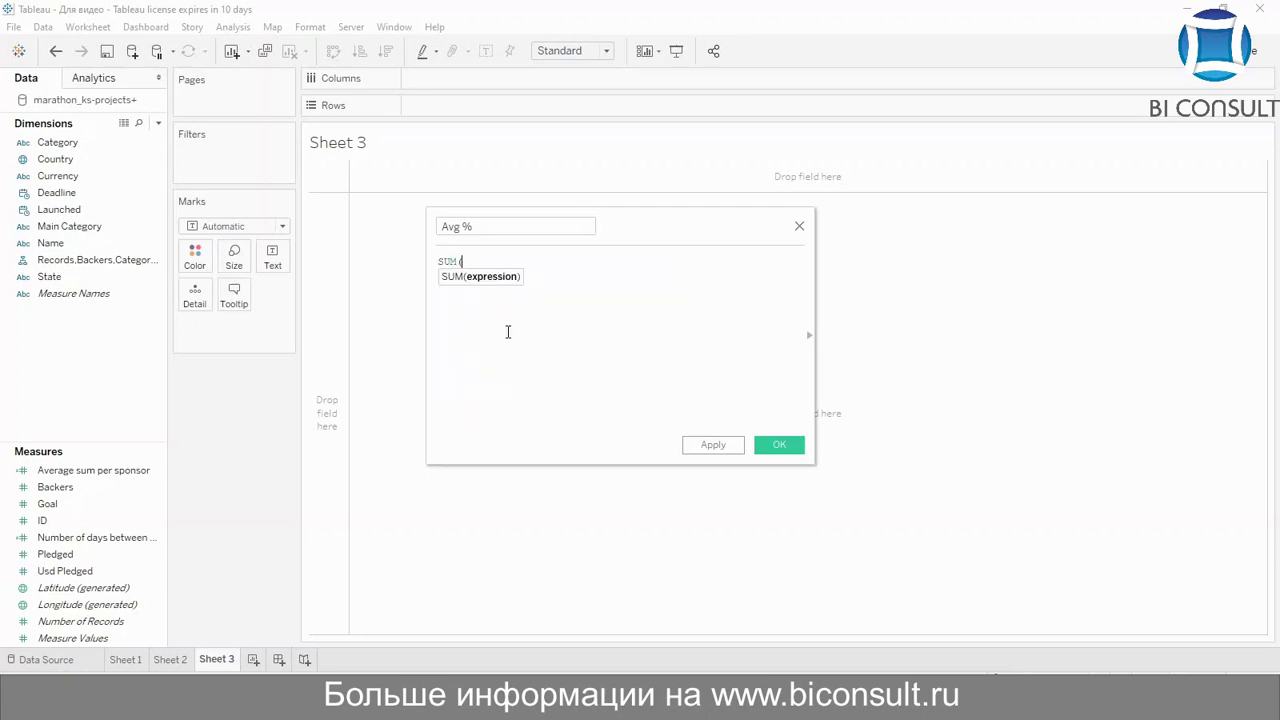
type("Pl")
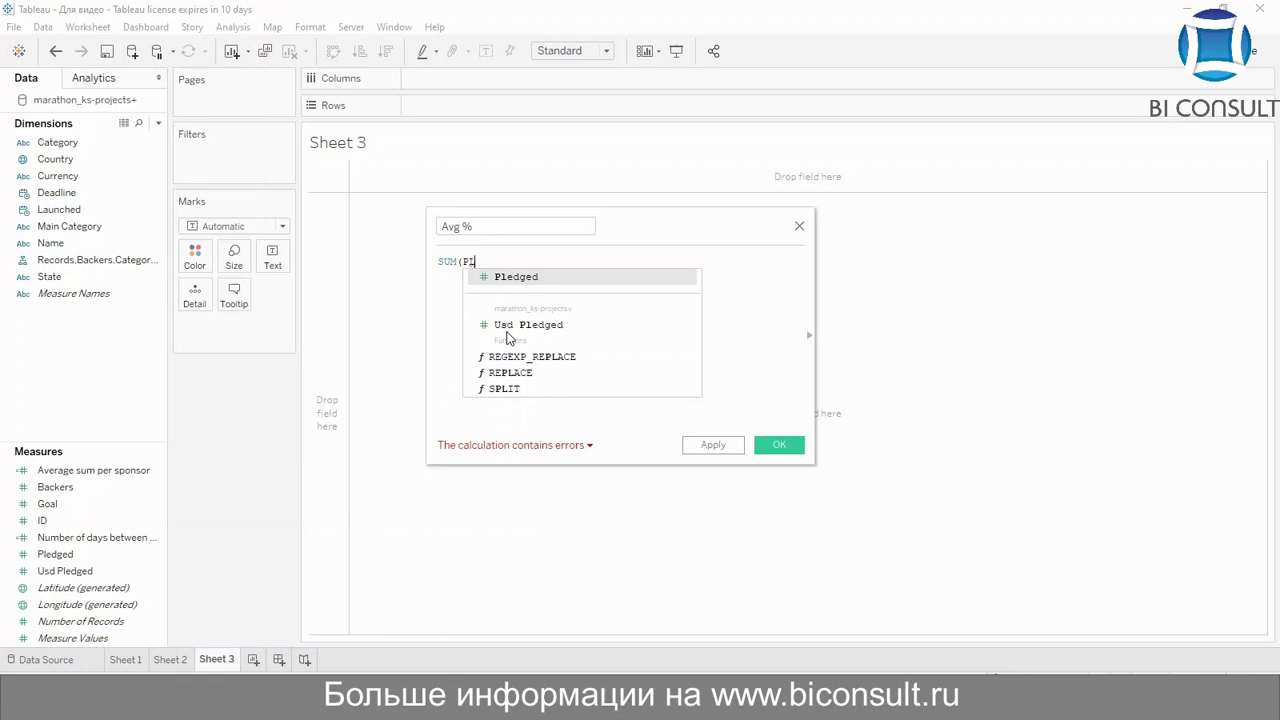
key("Return")
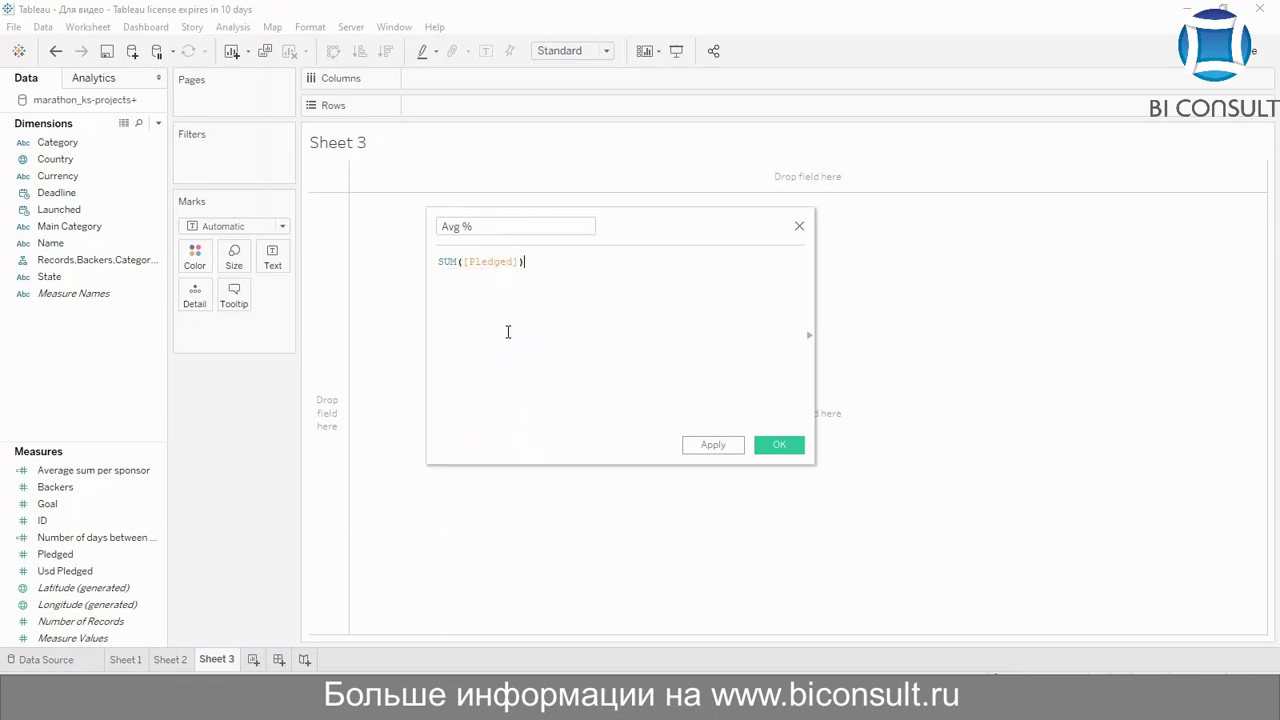
type(") /SUM([Go")
key("Return")
type(")")
left_click(777, 446)
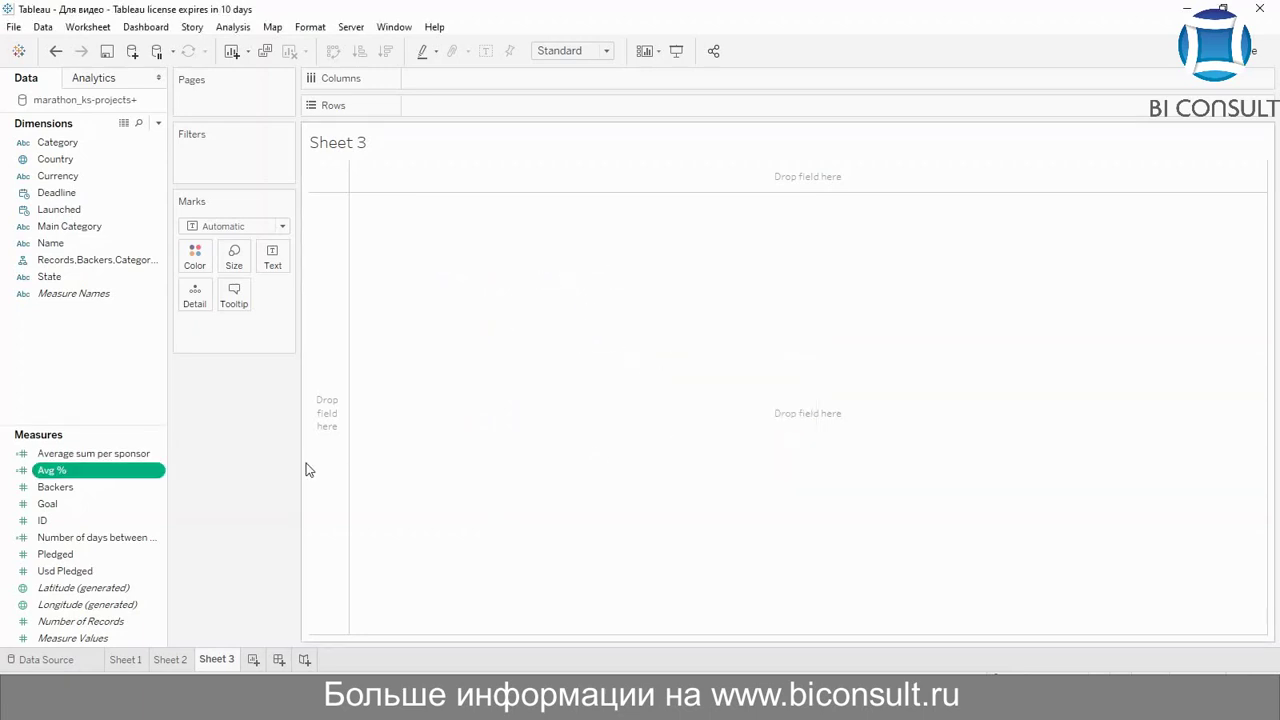
Set the default number format of Avg % to Percentage with 0 decimal places
left_click(157, 472)
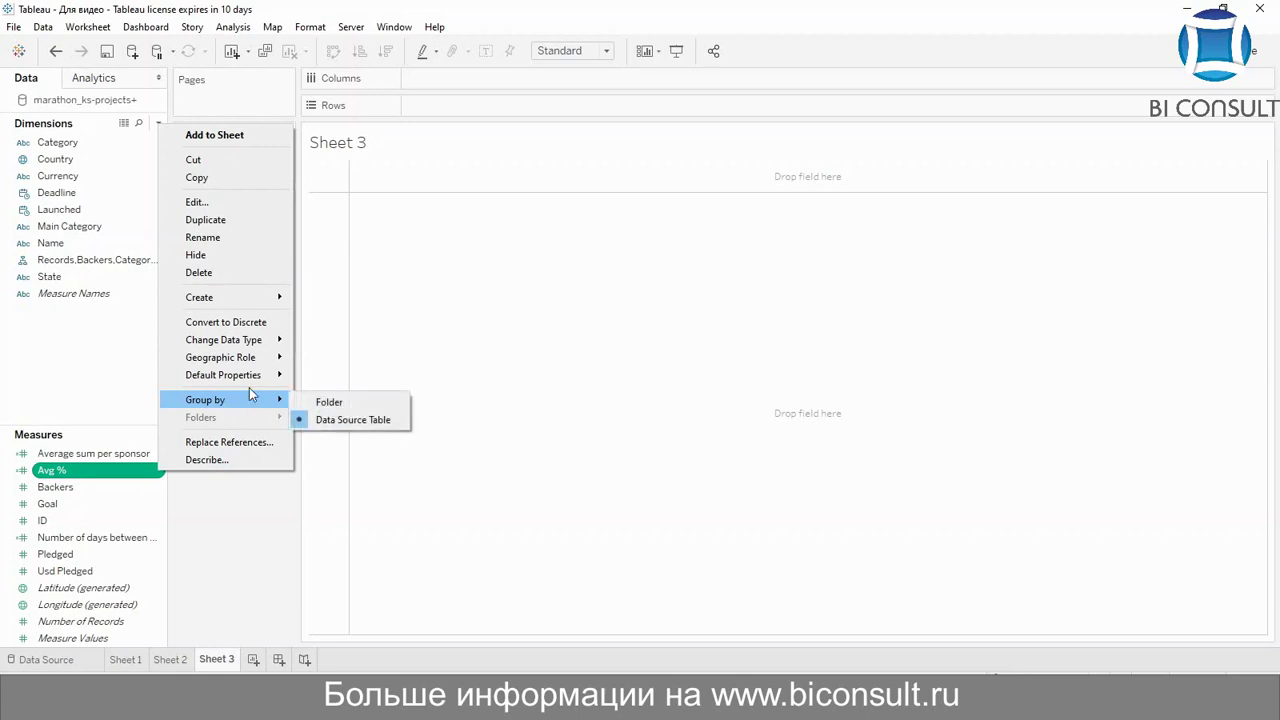
mouse_move(246, 388)
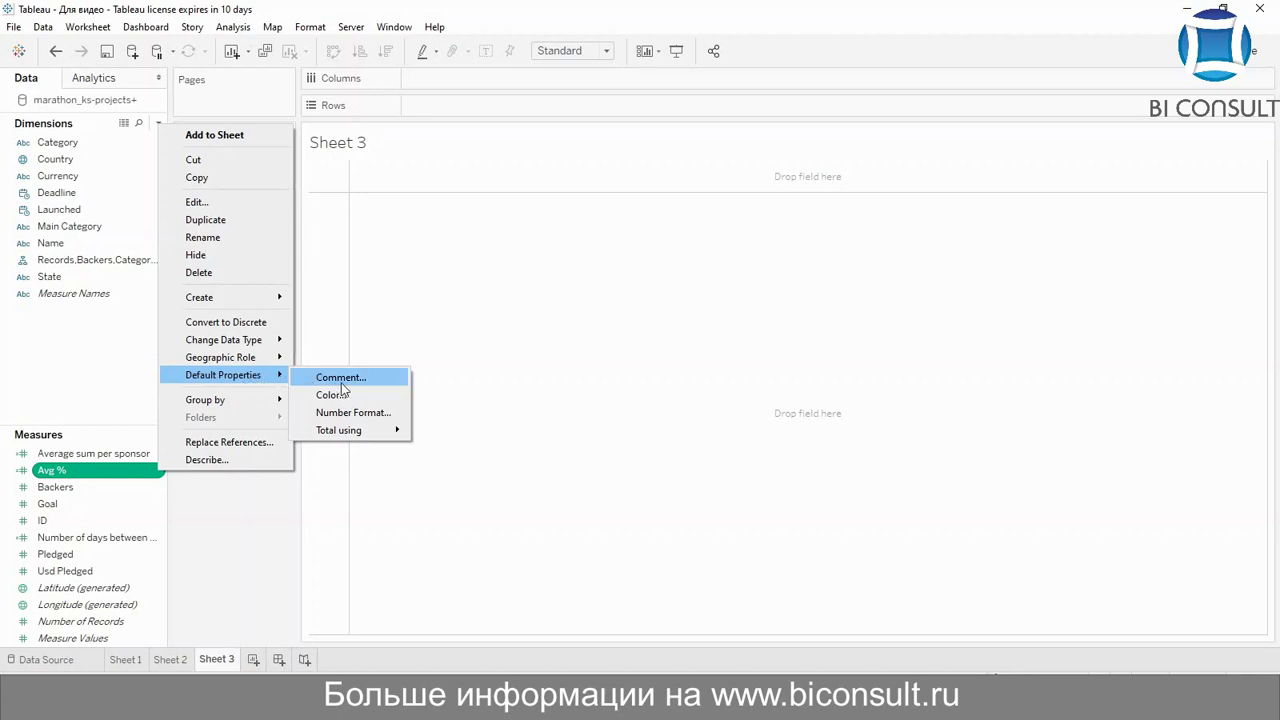
left_click(355, 413)
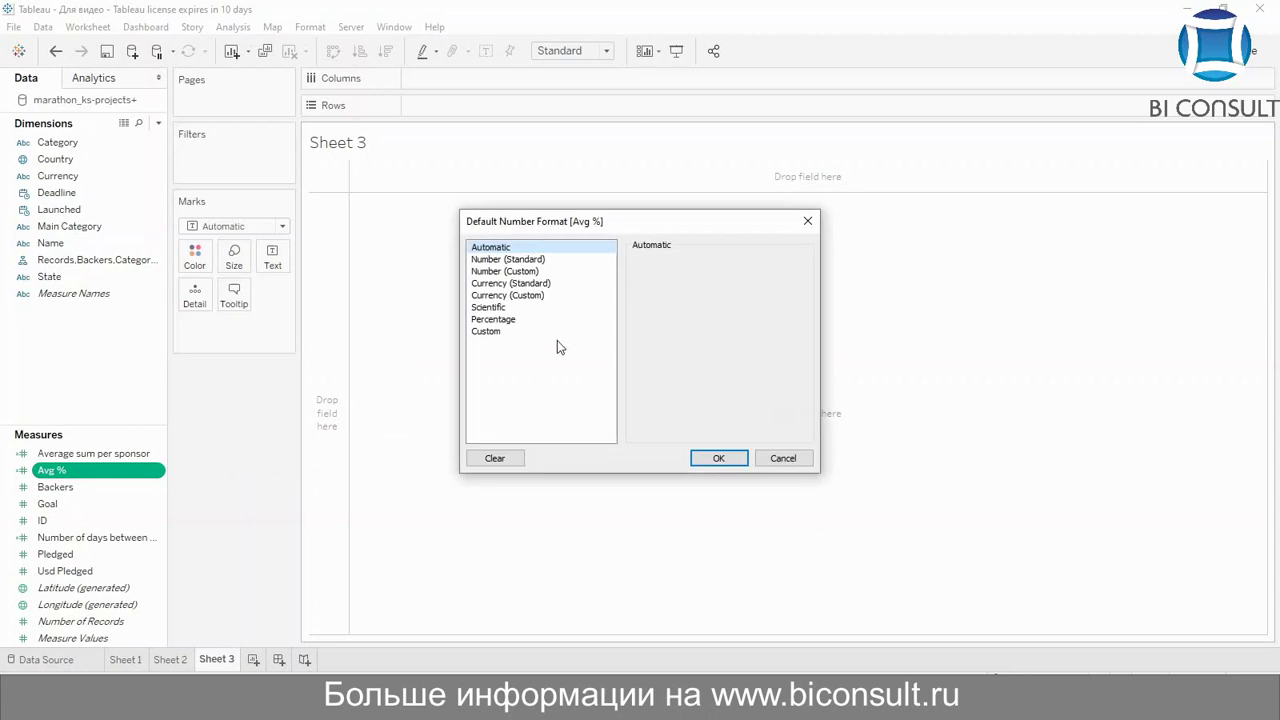
left_click(538, 321)
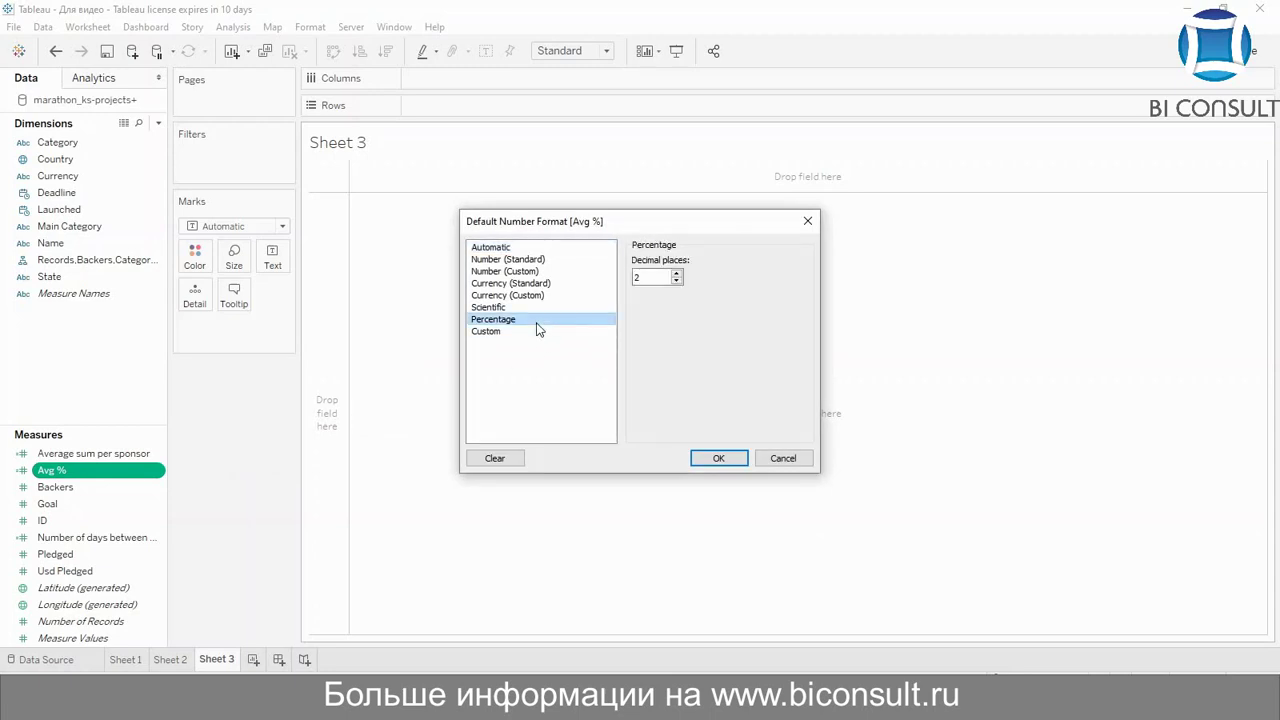
left_click(677, 282)
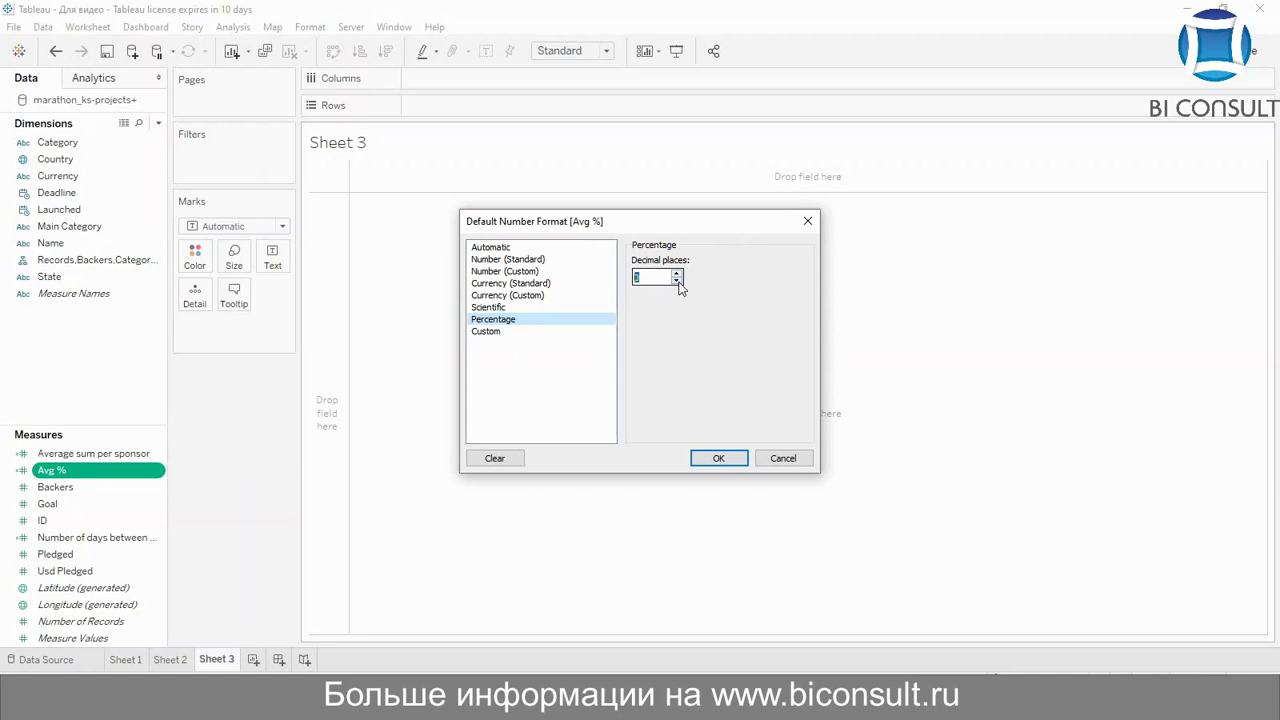
left_click(718, 458)
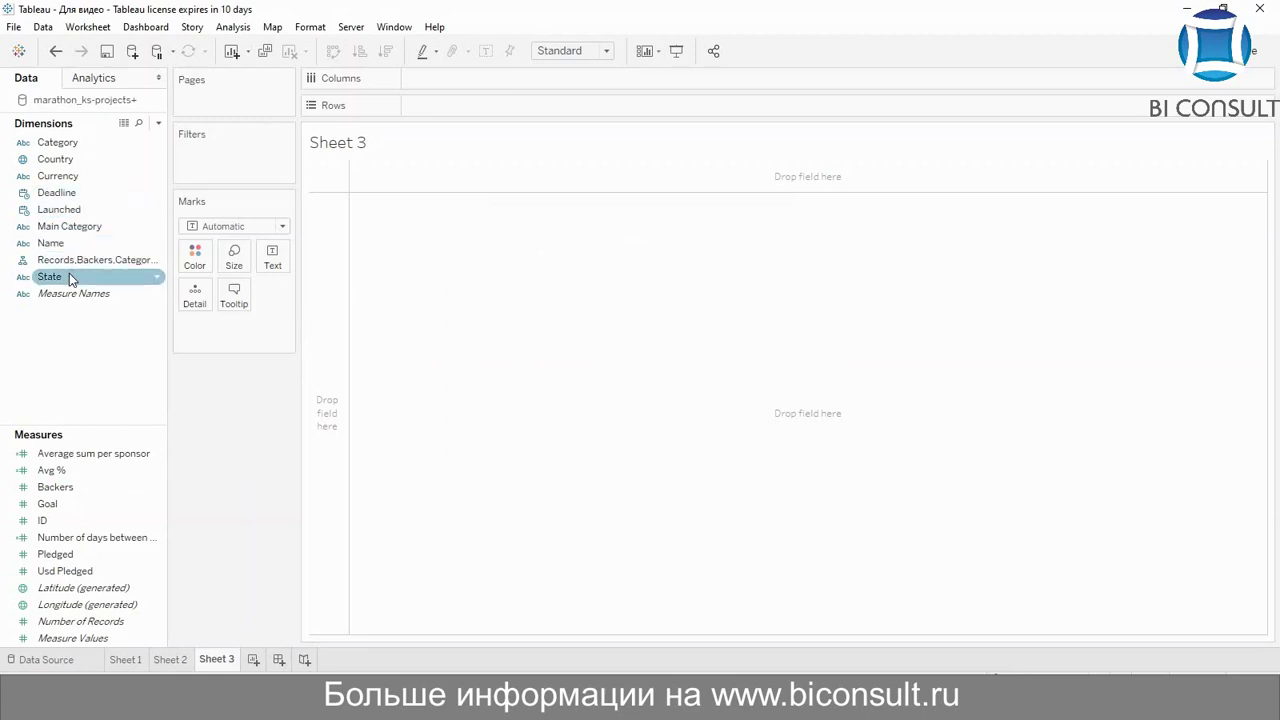
Place State on Rows and show Avg % as the text value for each state
left_click_drag(50, 277, 434, 121)
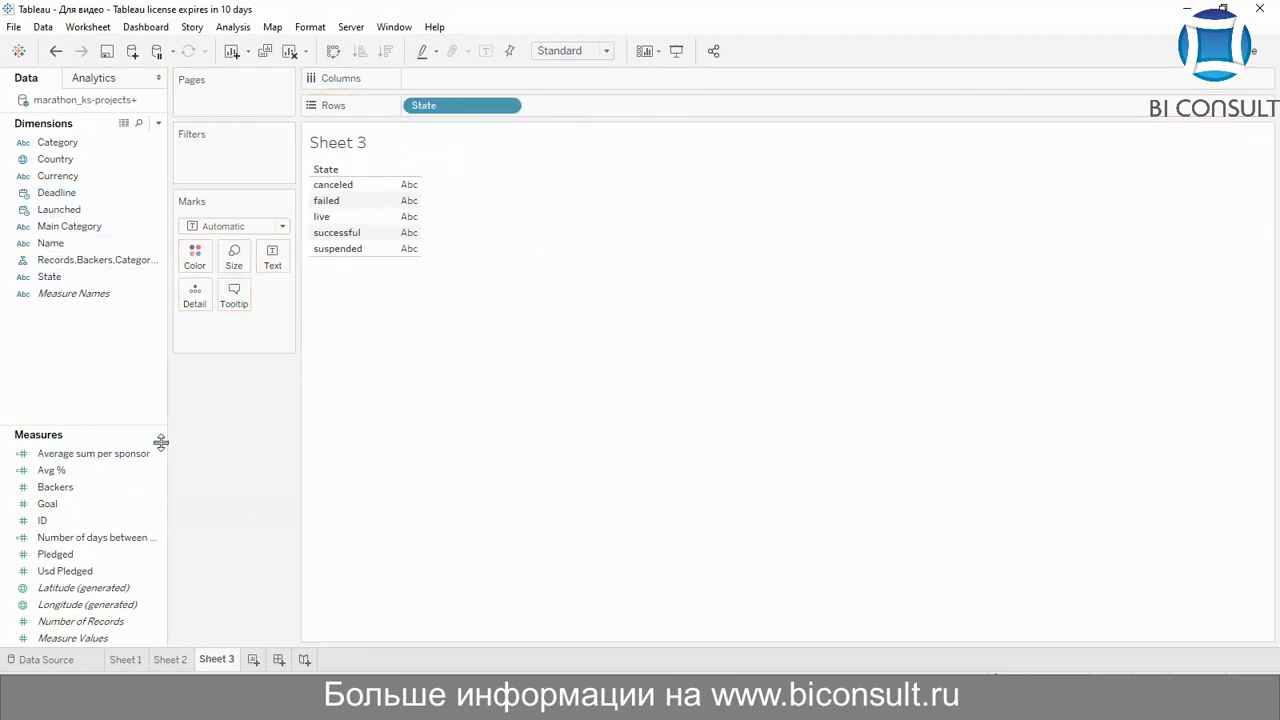
left_click(66, 473)
left_click_drag(68, 478, 279, 254)
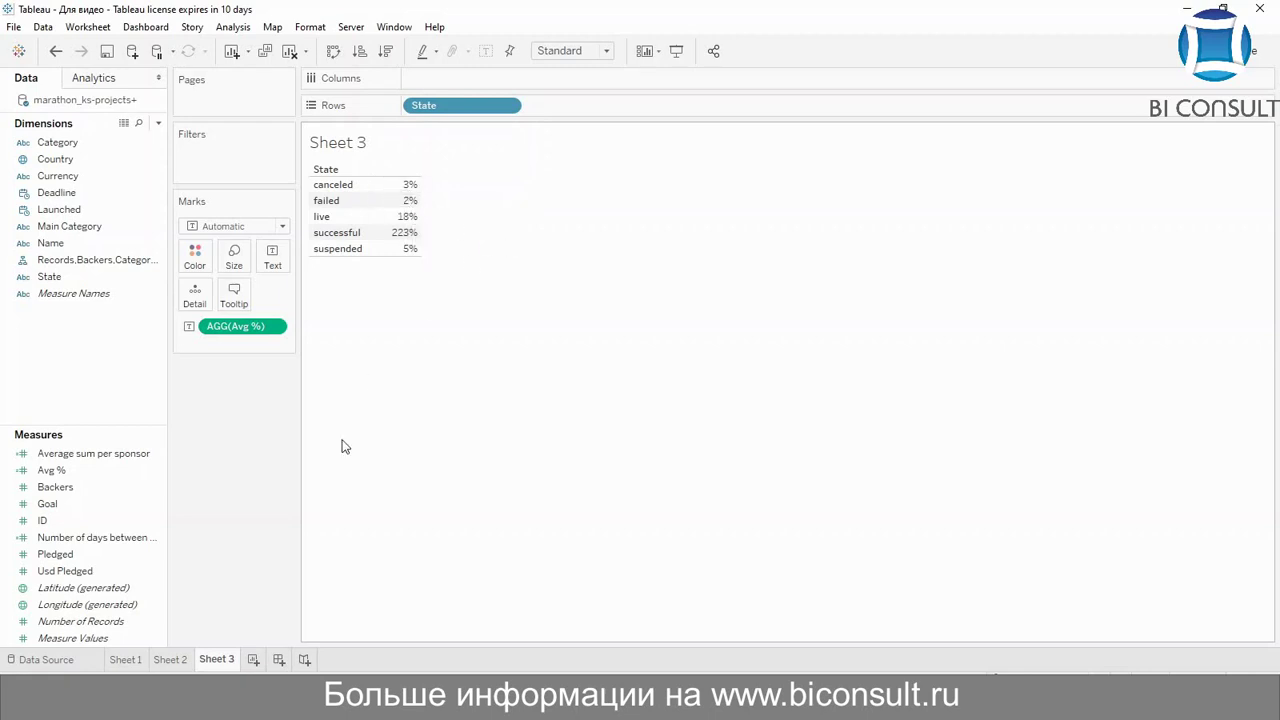
Add a new worksheet and filter it on all values of Usd Pledged, at least 10 000
left_click(254, 658)
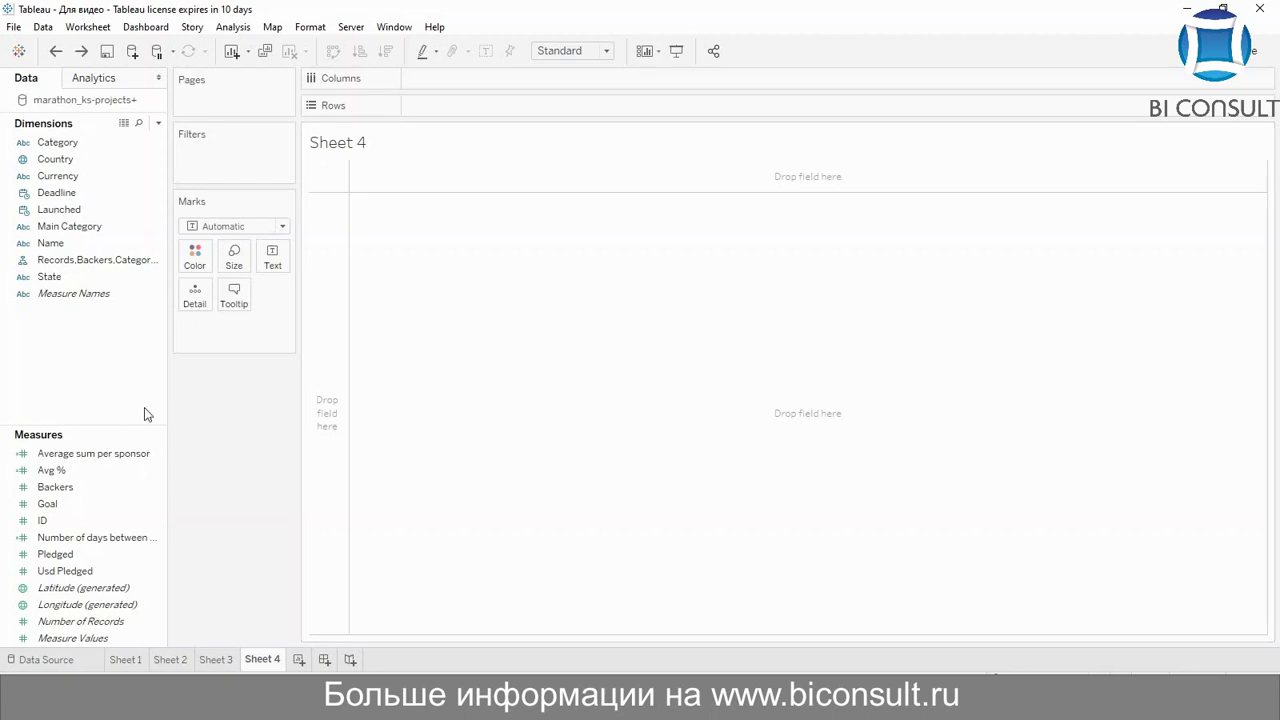
left_click(40, 522)
mouse_move(40, 533)
left_mouse_down()
mouse_move(497, 90)
mouse_move(223, 305)
mouse_move(54, 519)
left_mouse_up()
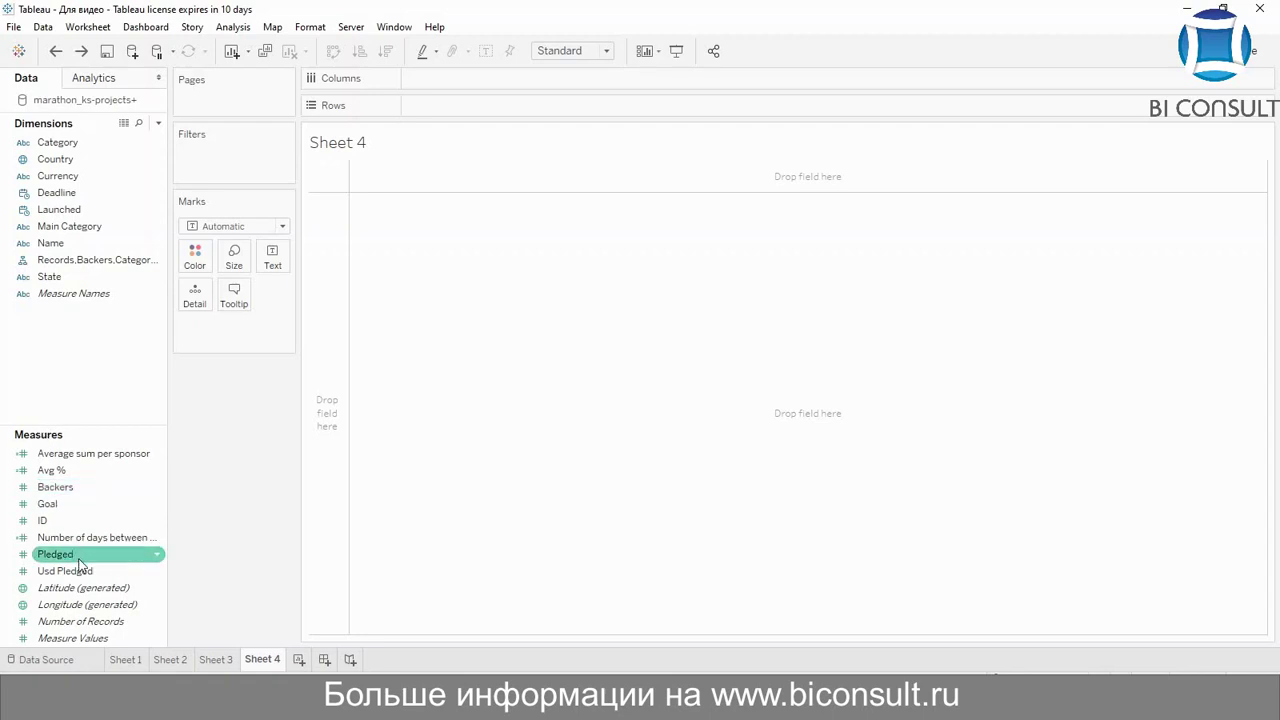
left_click_drag(80, 570, 229, 171)
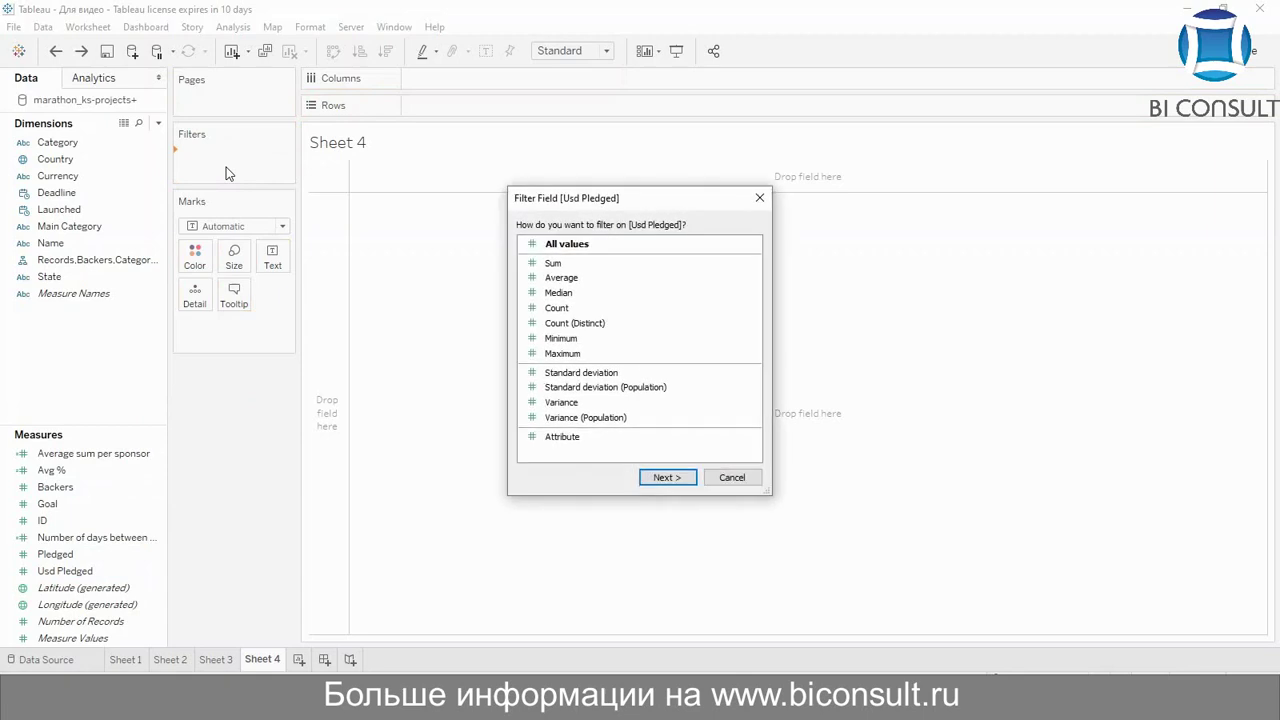
left_click(666, 478)
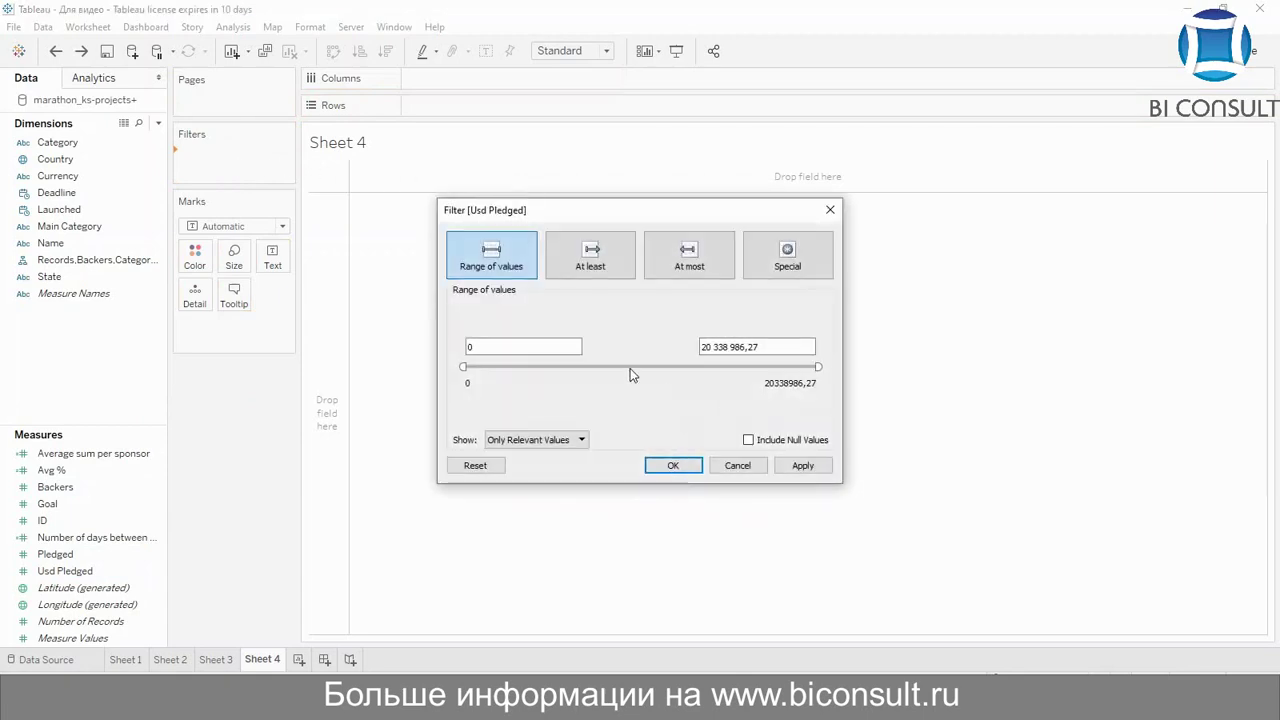
left_click(600, 262)
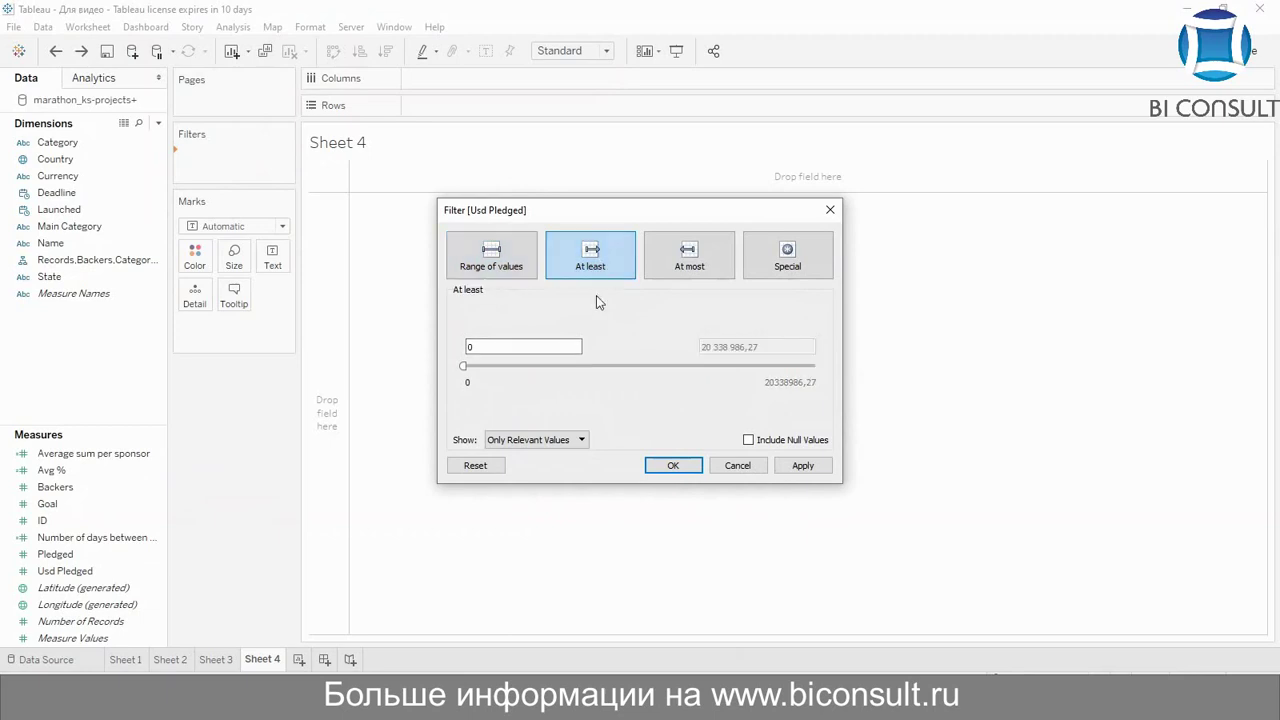
type("10000")
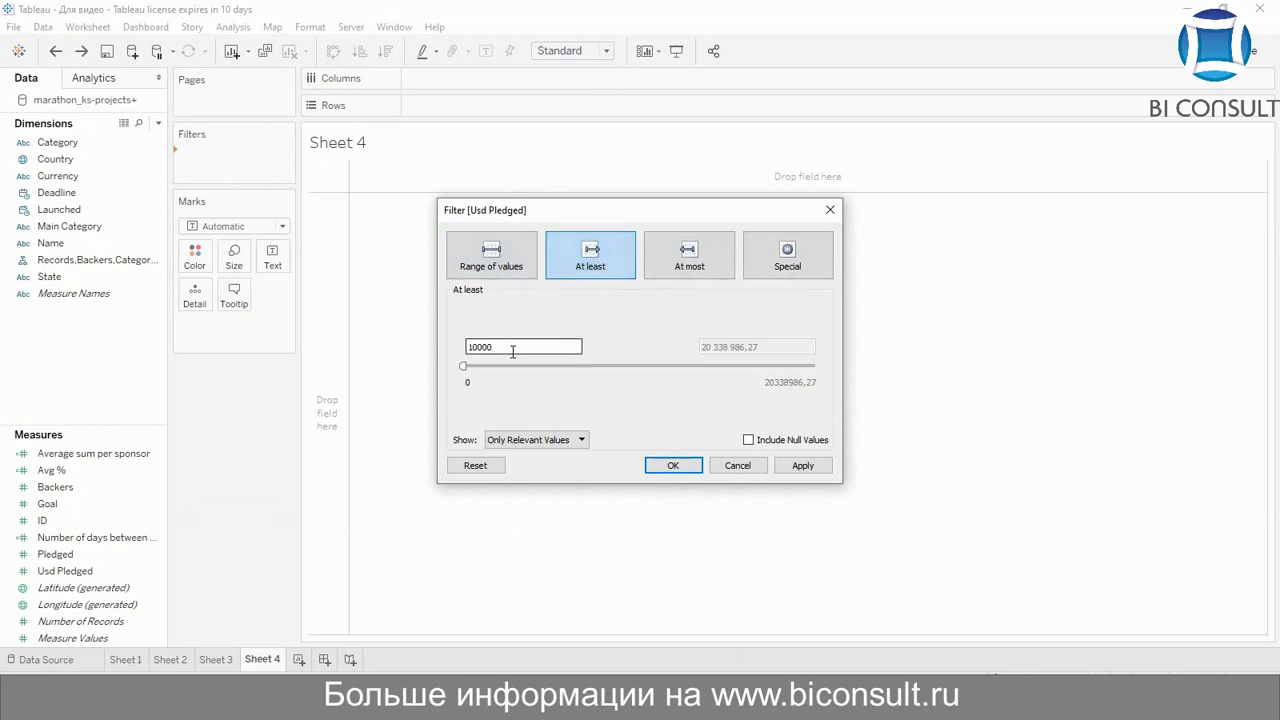
left_click(803, 465)
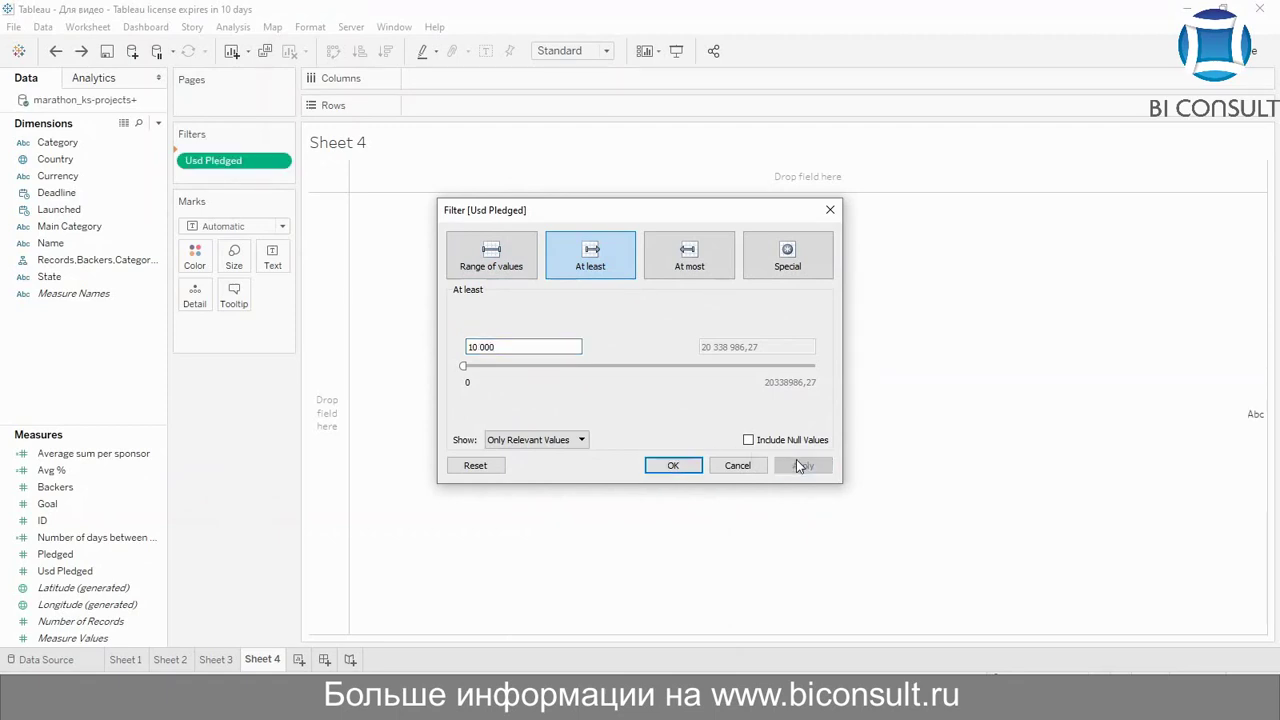
left_click(676, 470)
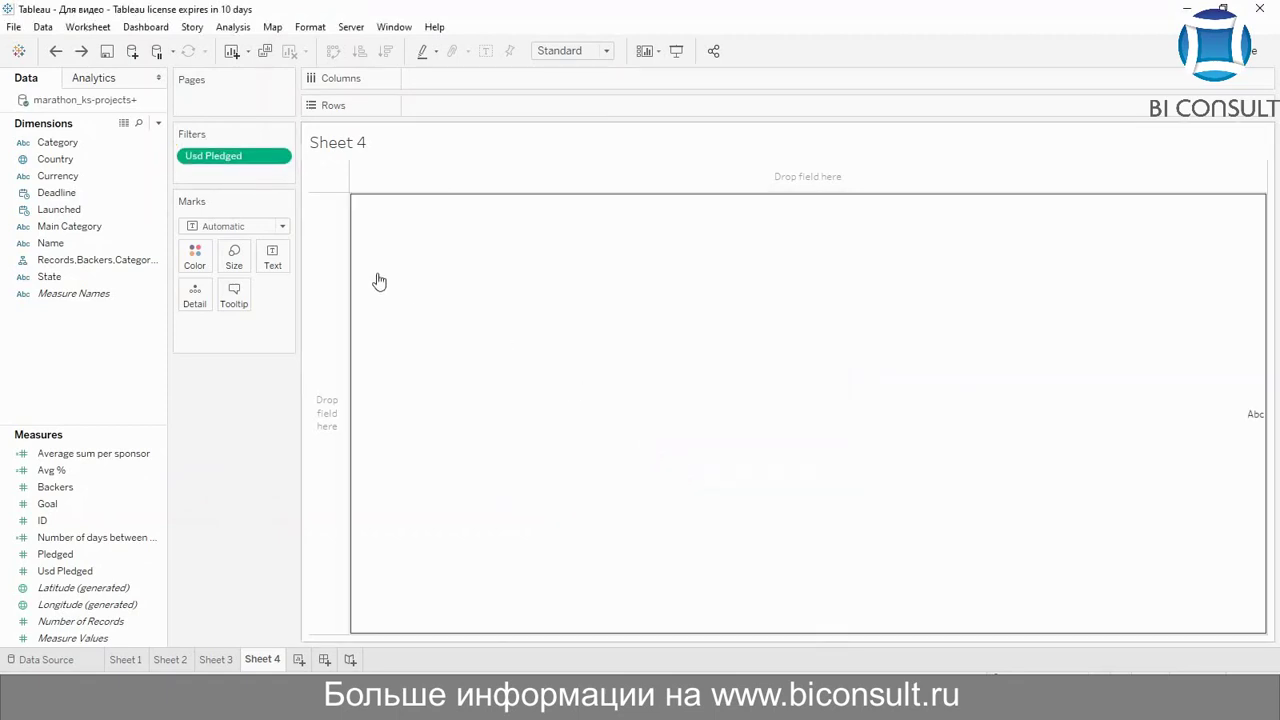
Add a filter on the sum of Backers with a value range from 1 to 1, and place it above the Usd Pledged filter
left_click(130, 177)
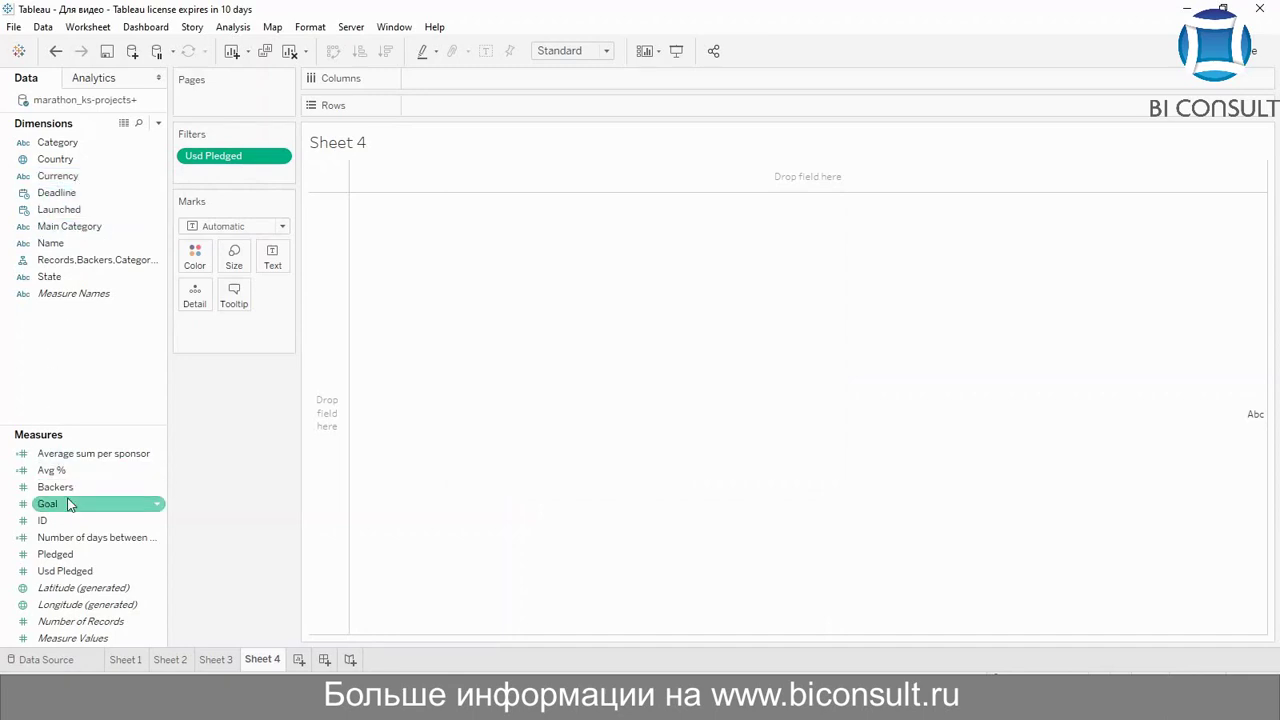
left_click_drag(80, 492, 245, 177)
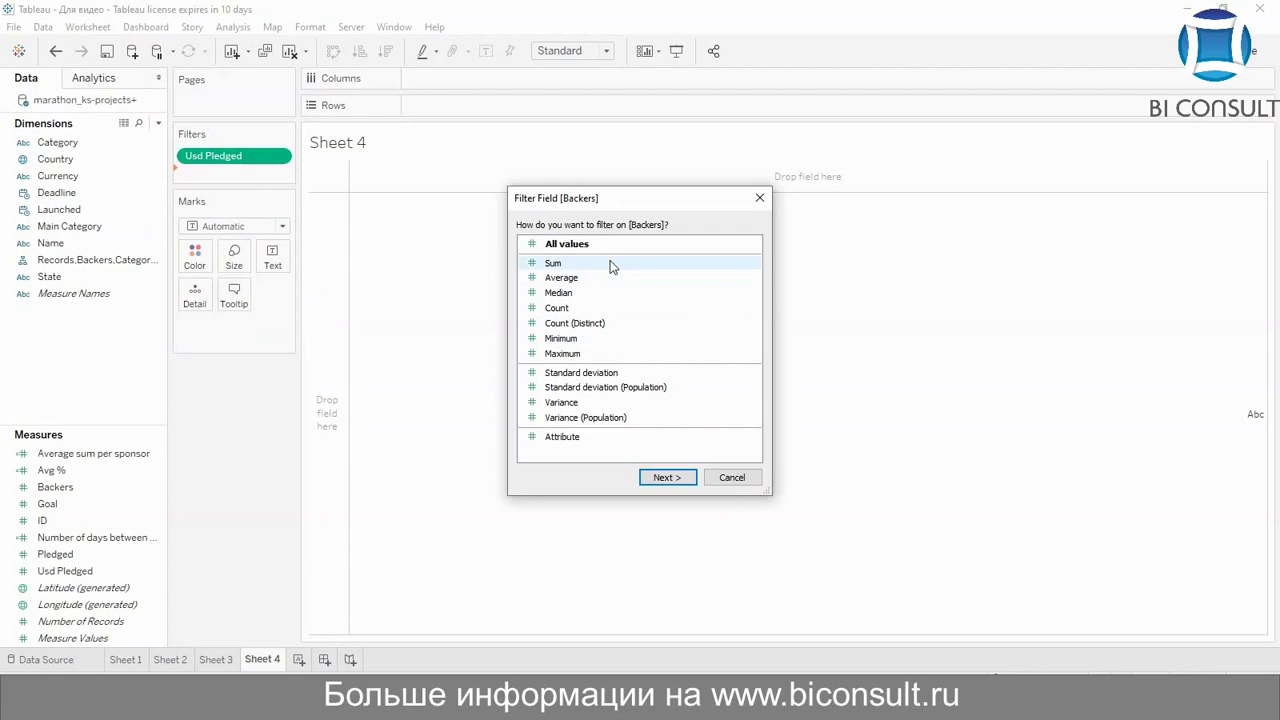
double_click(612, 264)
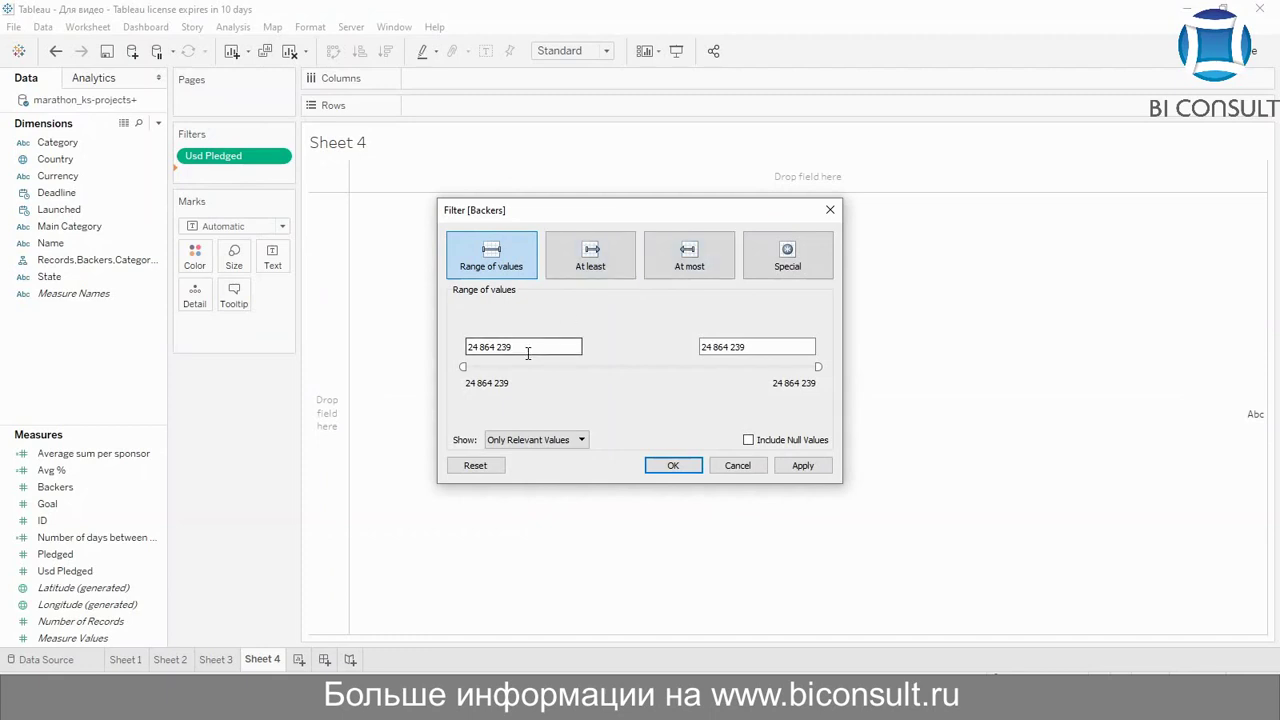
left_click(528, 353)
key("BackSpace")
key("BackSpace")
key("BackSpace")
key("BackSpace")
key("BackSpace")
key("BackSpace")
key("BackSpace")
key("BackSpace")
key("BackSpace")
key("BackSpace")
type("1")
left_click_drag(785, 347, 663, 354)
key("BackSpace")
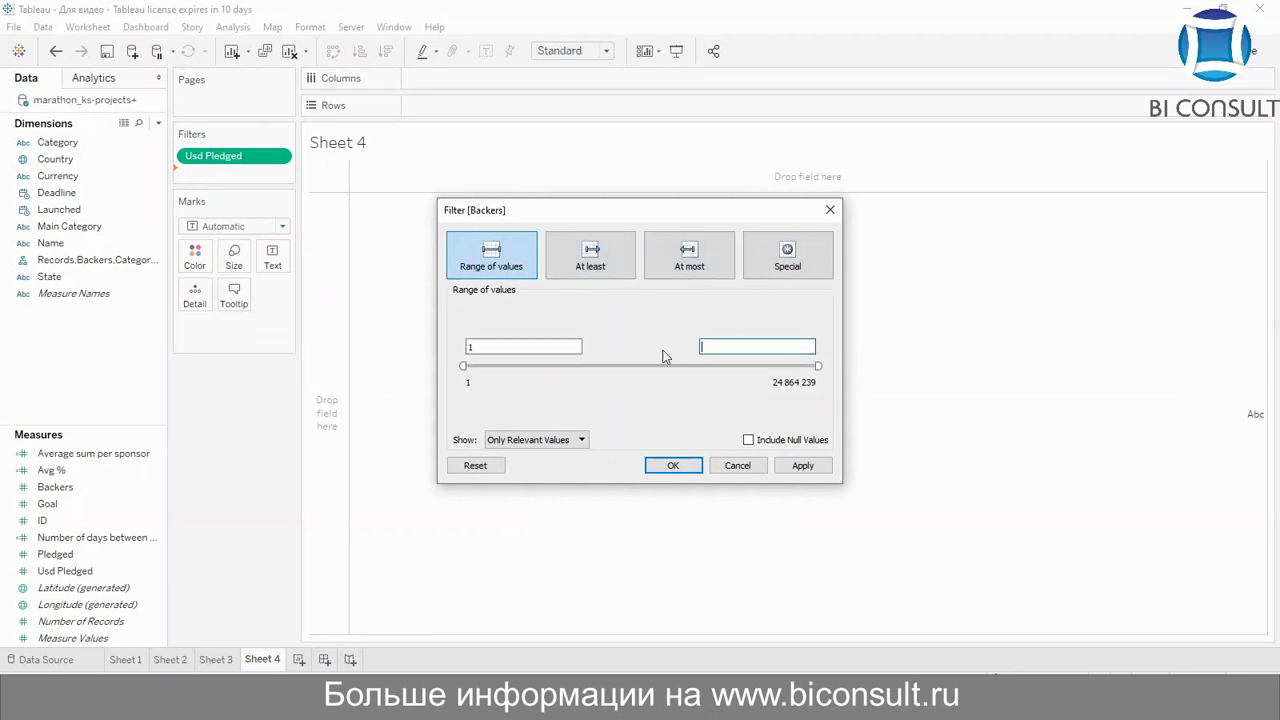
type("1")
left_click(789, 465)
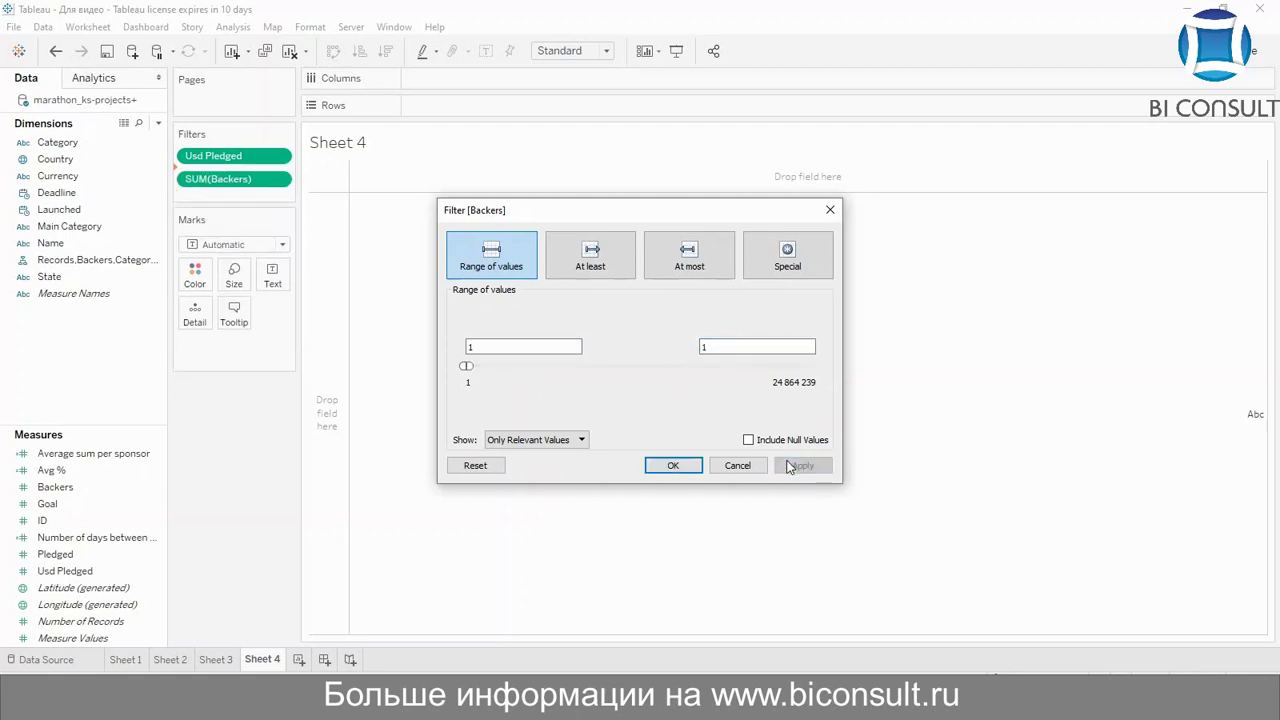
left_click(684, 470)
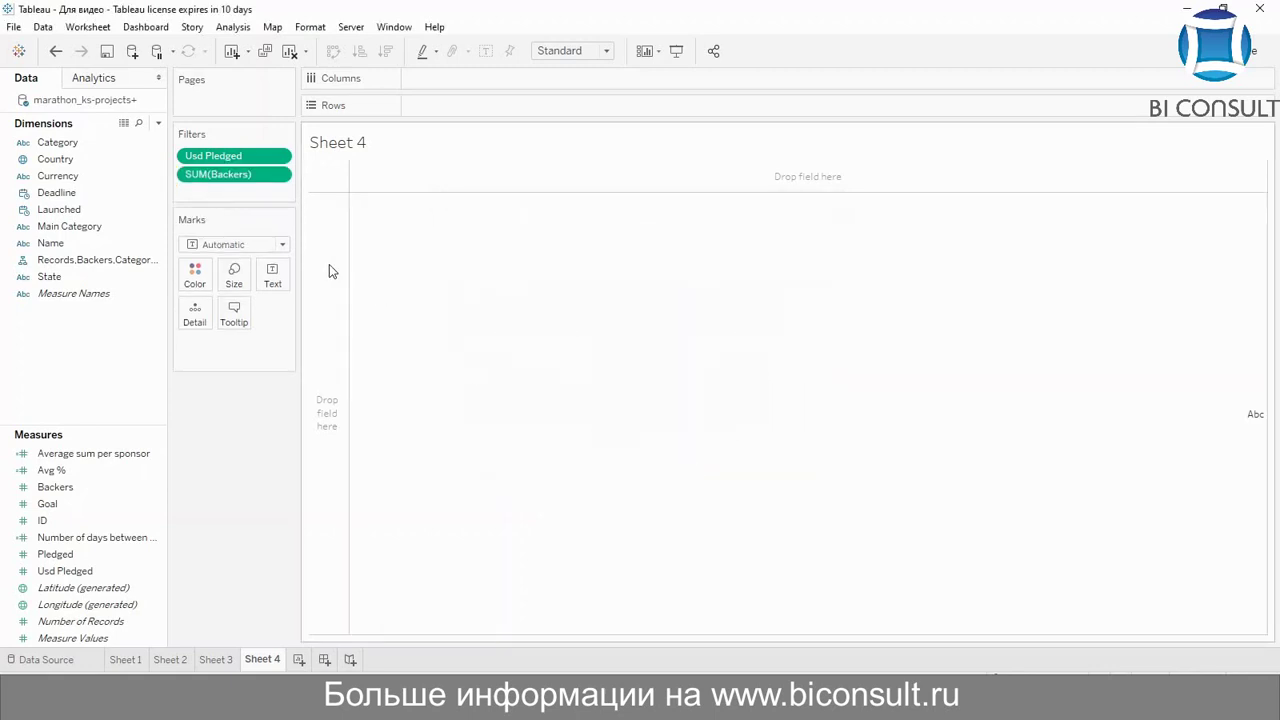
left_click_drag(265, 175, 244, 153)
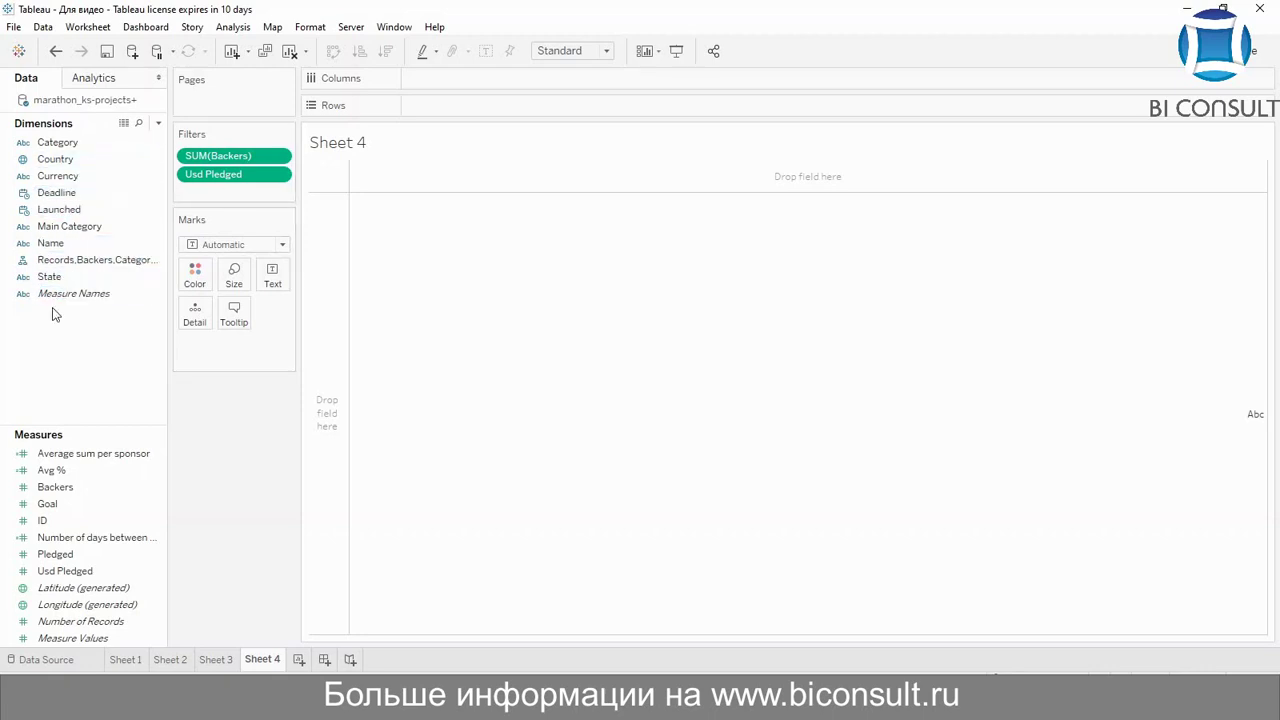
Convert the ID measure to a dimension
left_click_drag(42, 520, 447, 117)
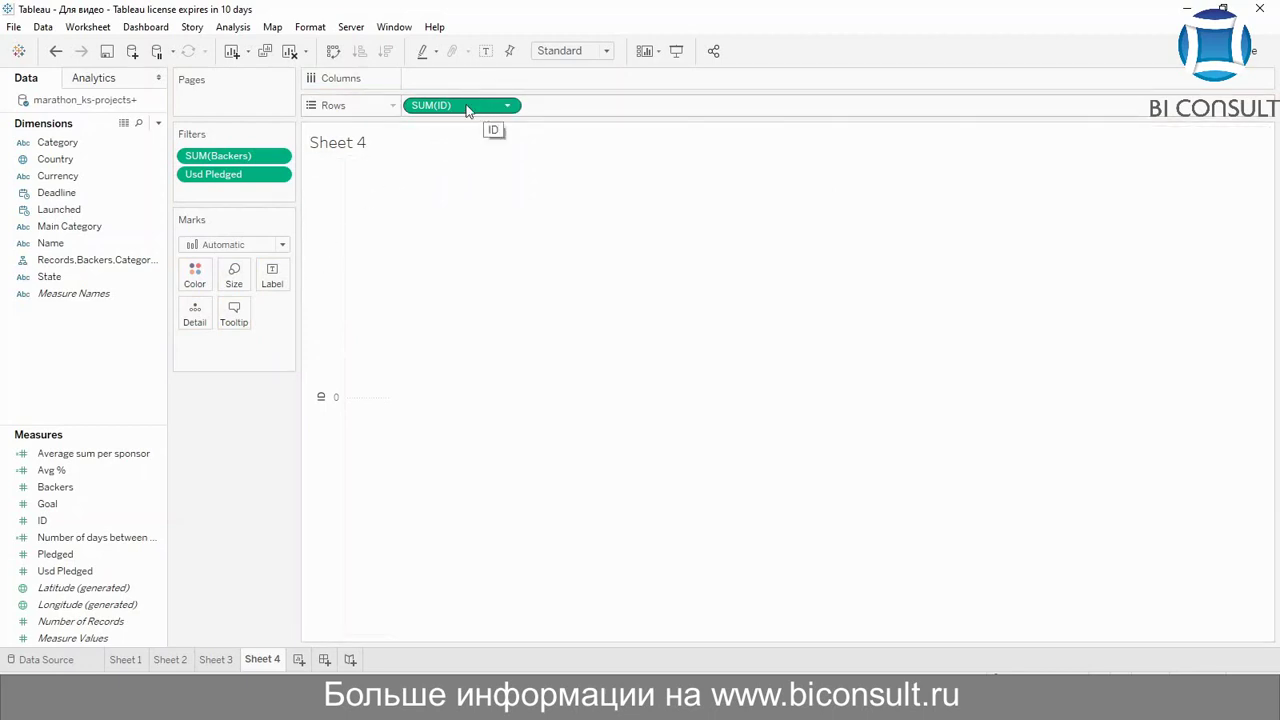
left_click_drag(466, 106, 25, 358)
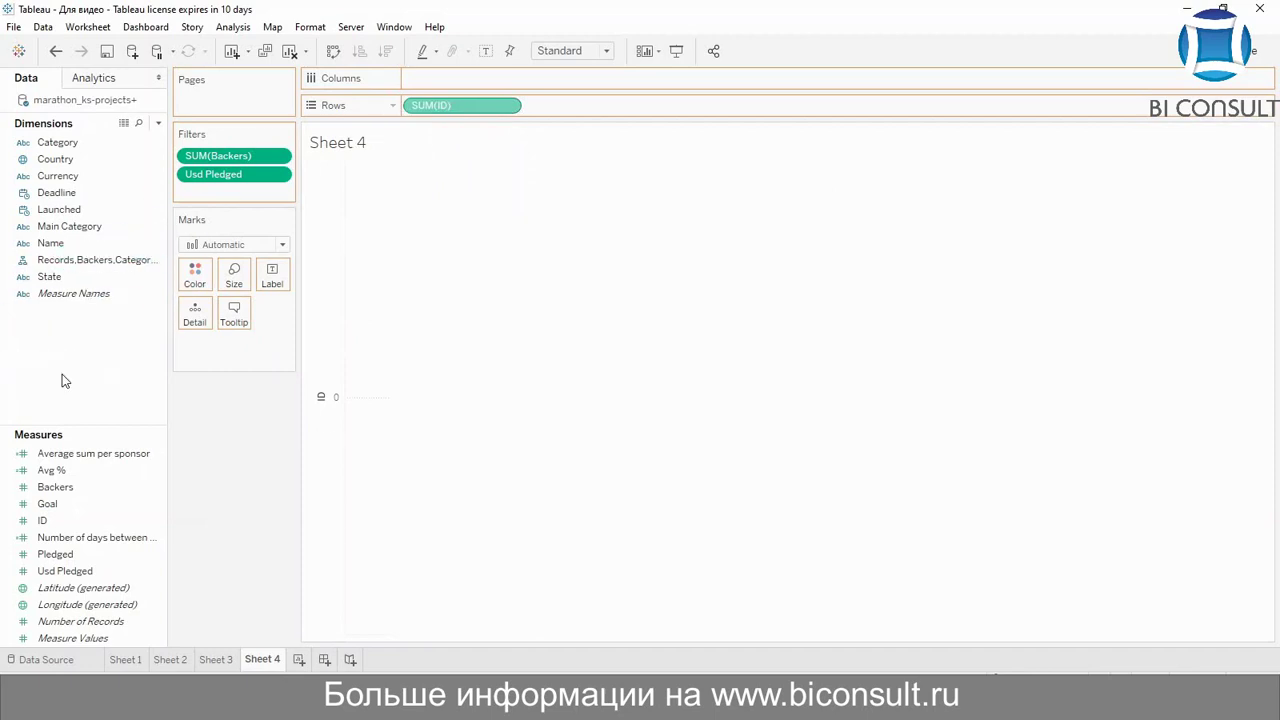
left_click(81, 528)
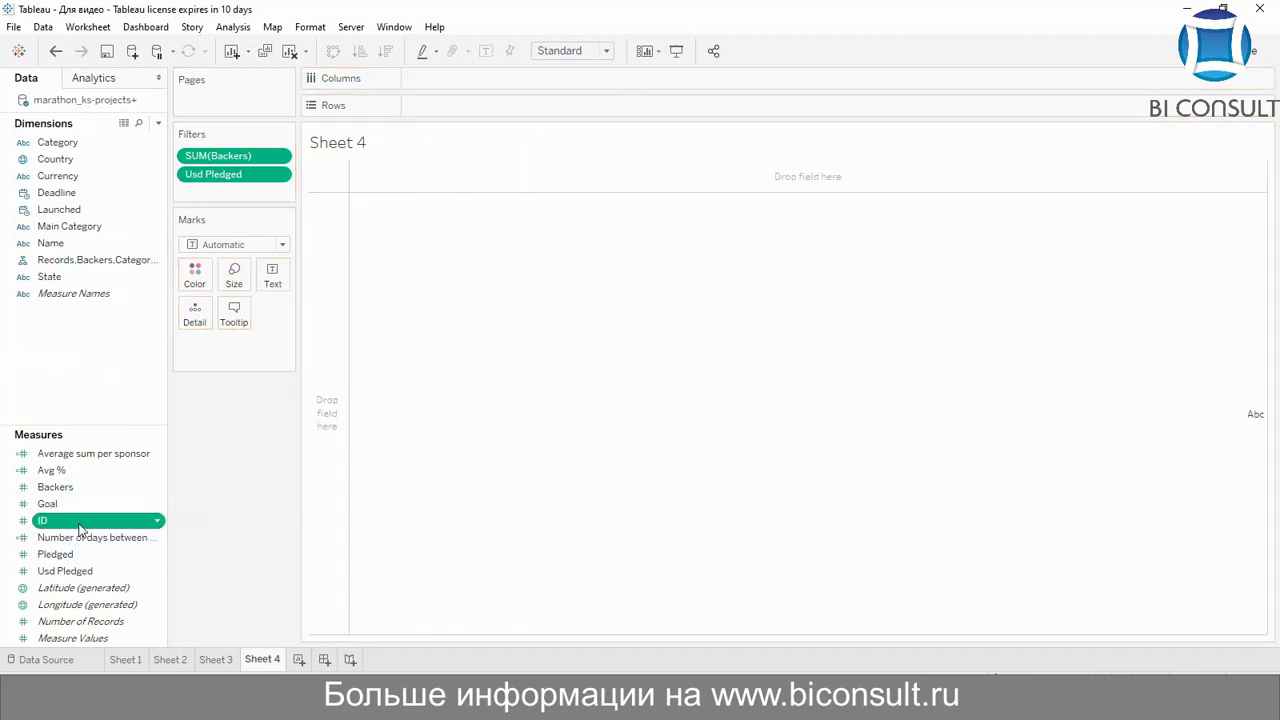
right_click(80, 530)
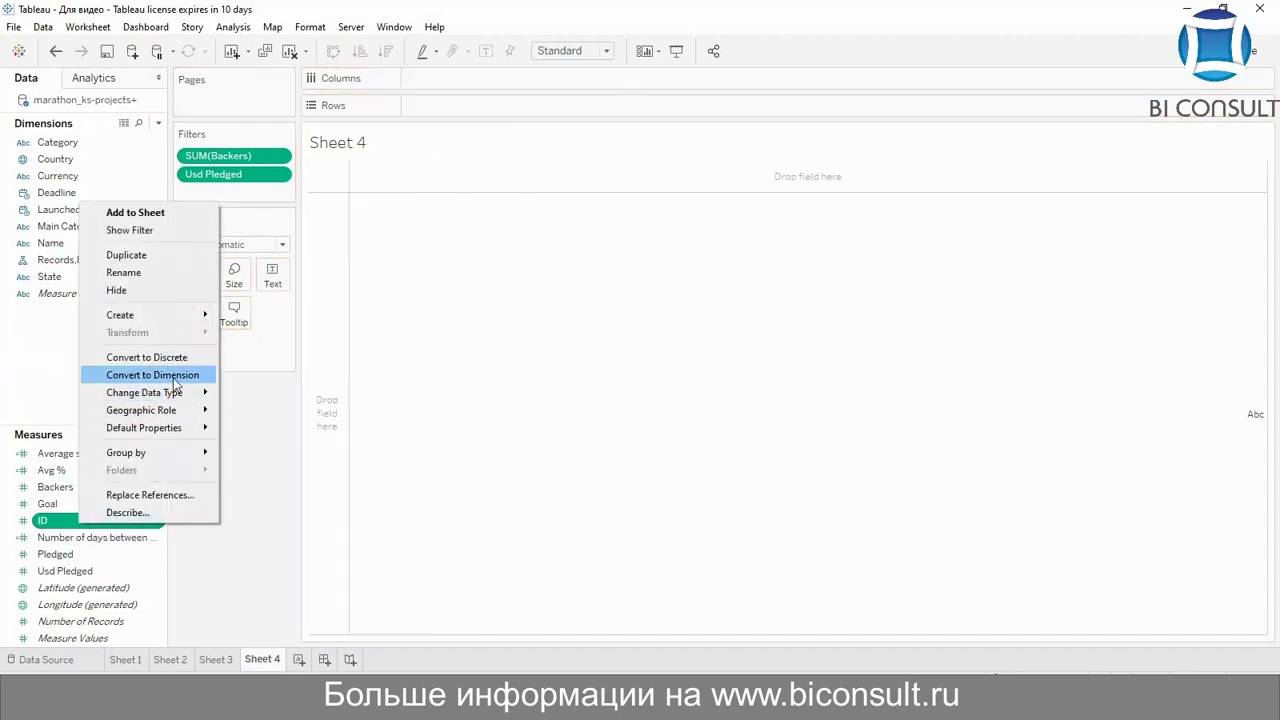
left_click(190, 374)
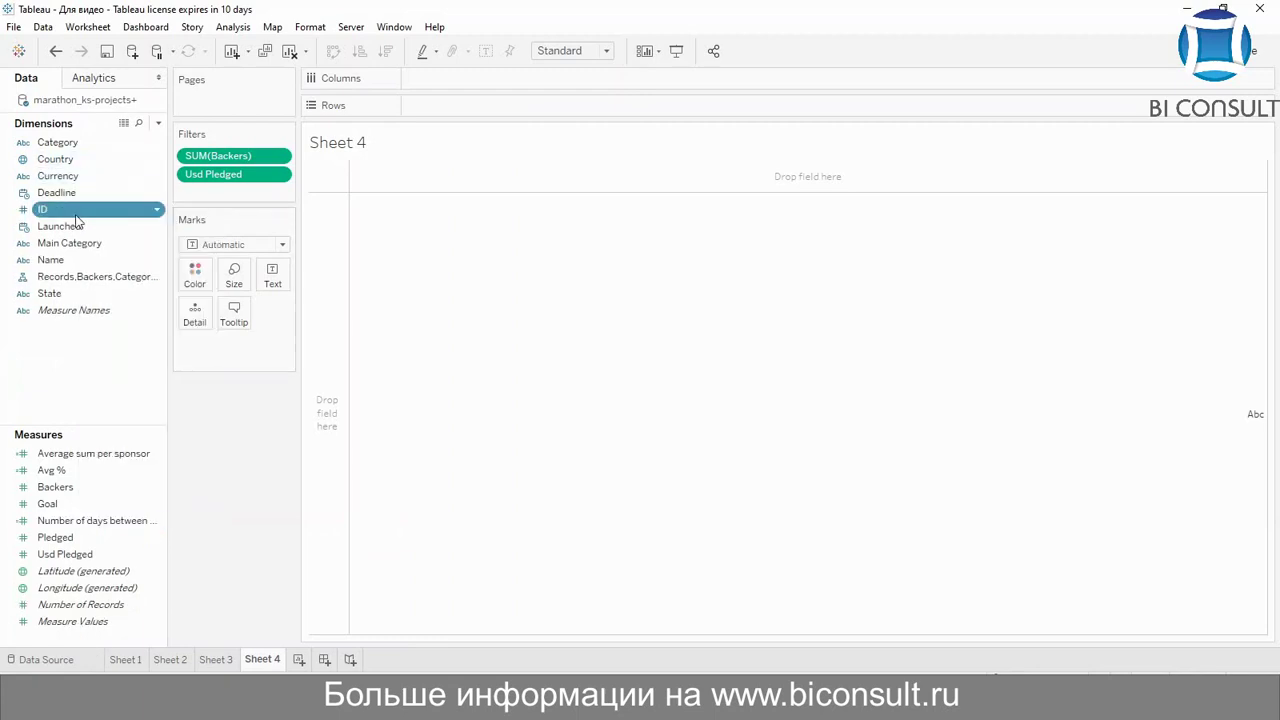
Place ID and State on Rows and show the sum of Usd Pledged as the text value
left_click_drag(72, 211, 492, 119)
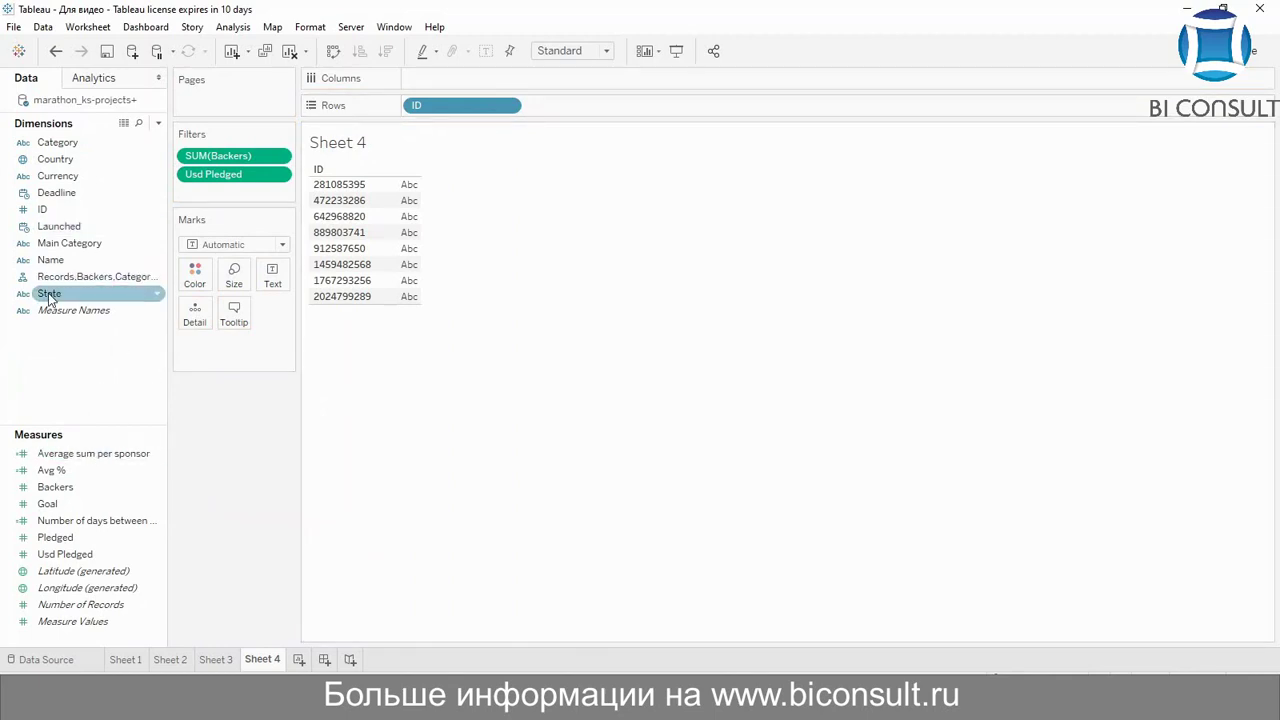
left_click_drag(49, 297, 576, 108)
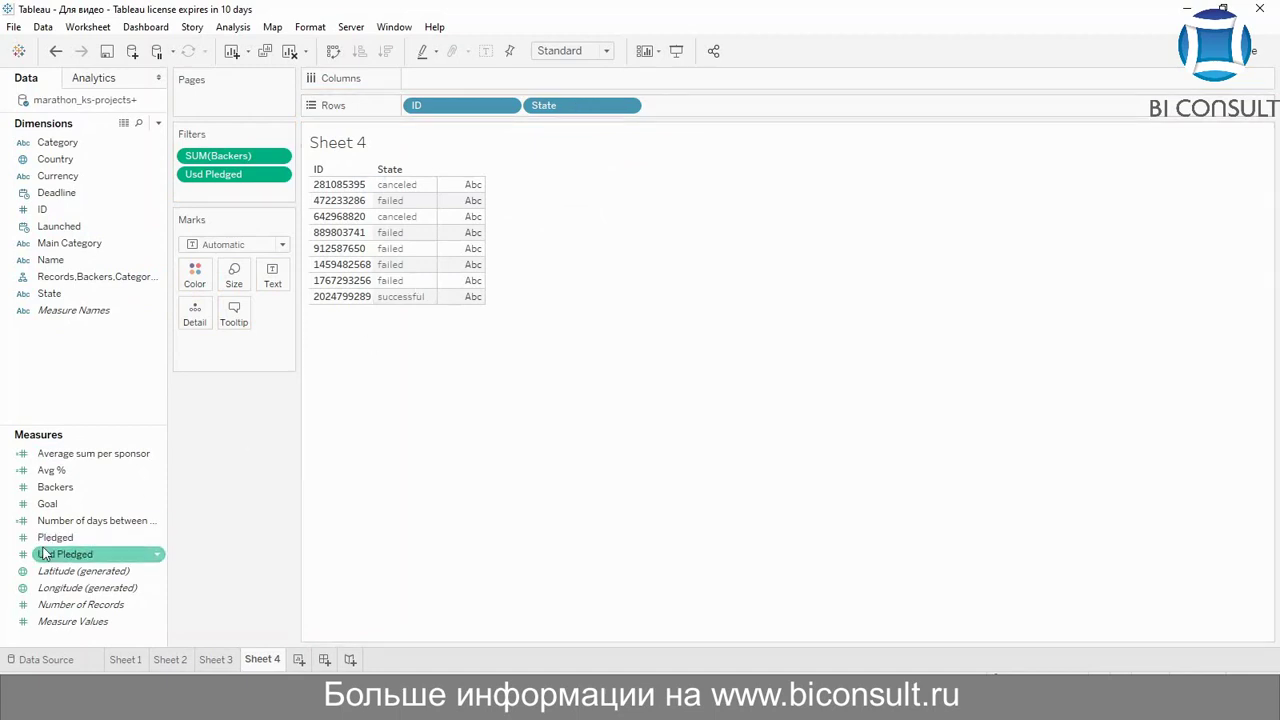
left_click_drag(45, 553, 271, 279)
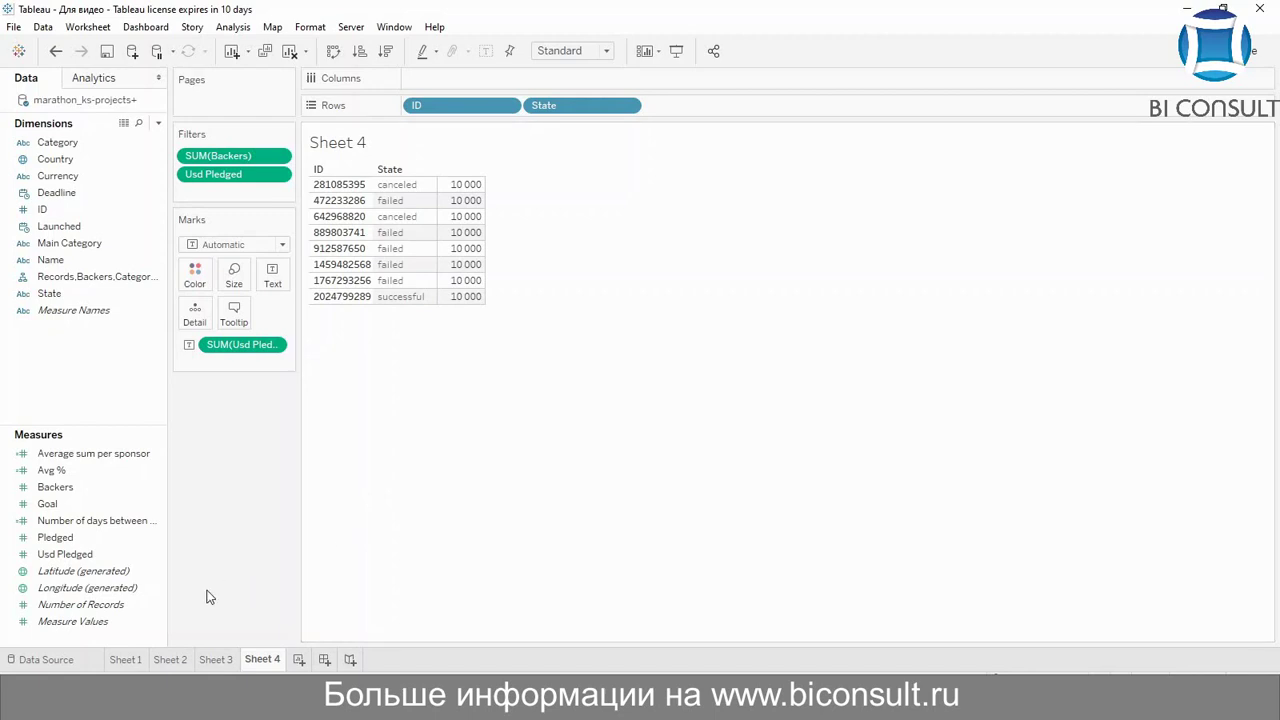
Add a new worksheet with State on Rows and the sum of Number of Records as the text value
left_click(298, 659)
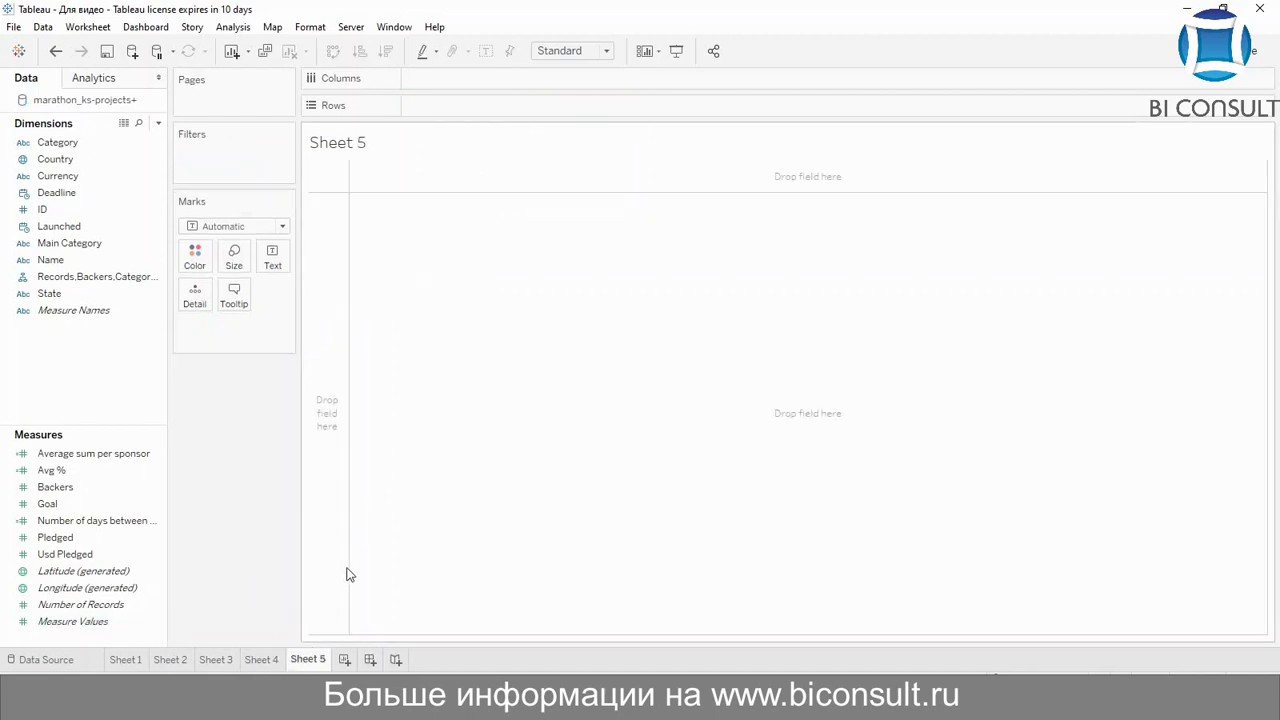
left_click(64, 298)
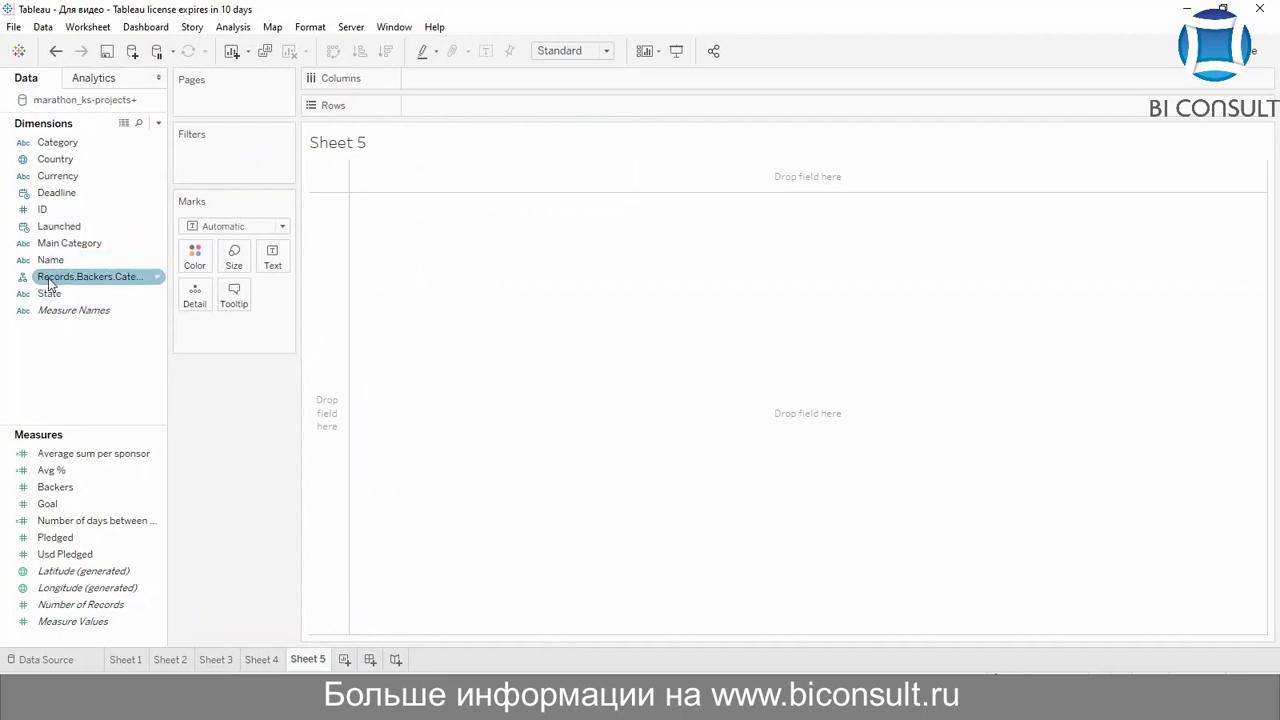
left_click_drag(88, 298, 455, 115)
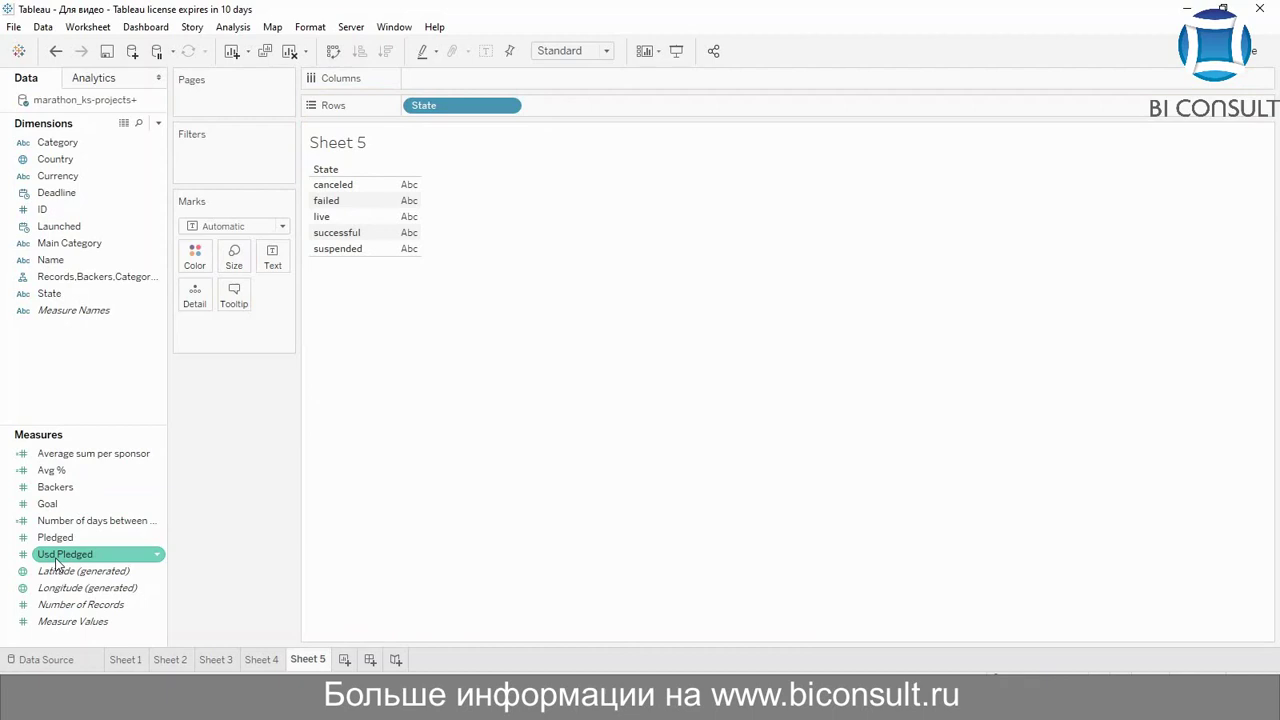
left_click_drag(64, 602, 248, 257)
left_click_drag(228, 338, 272, 260)
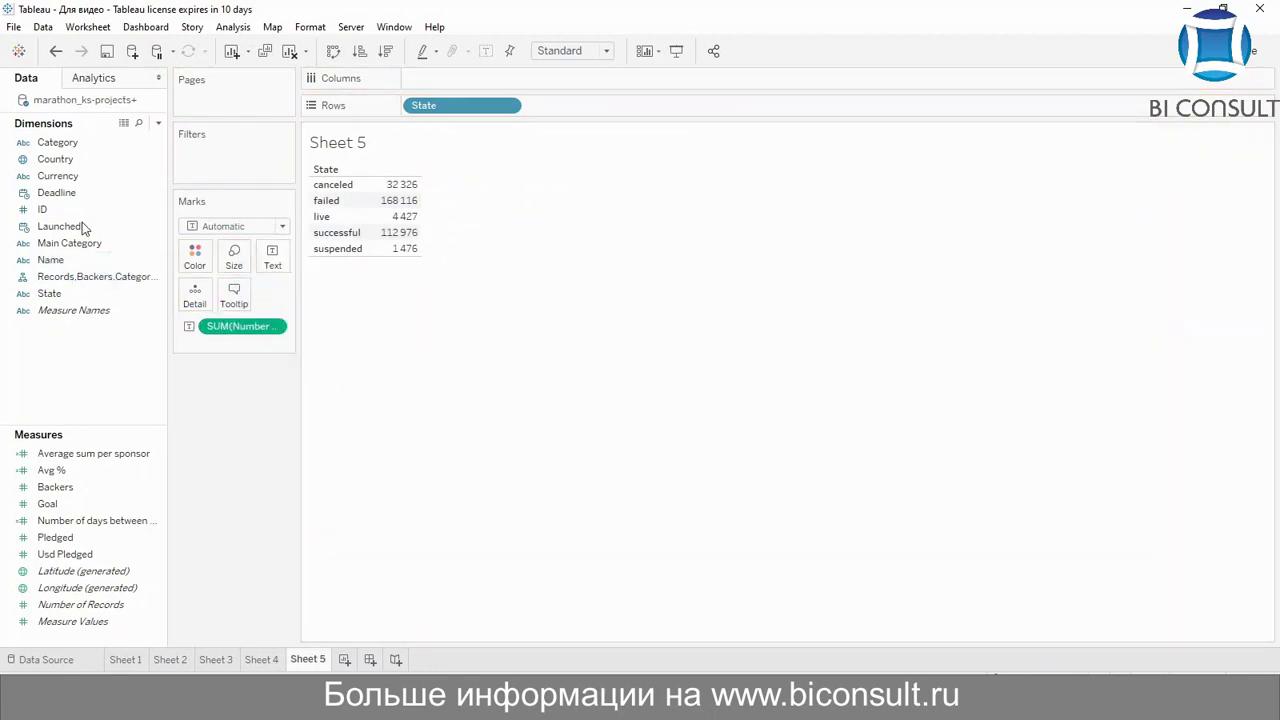
Add a Country filter that keeps only US
left_click_drag(94, 160, 240, 160)
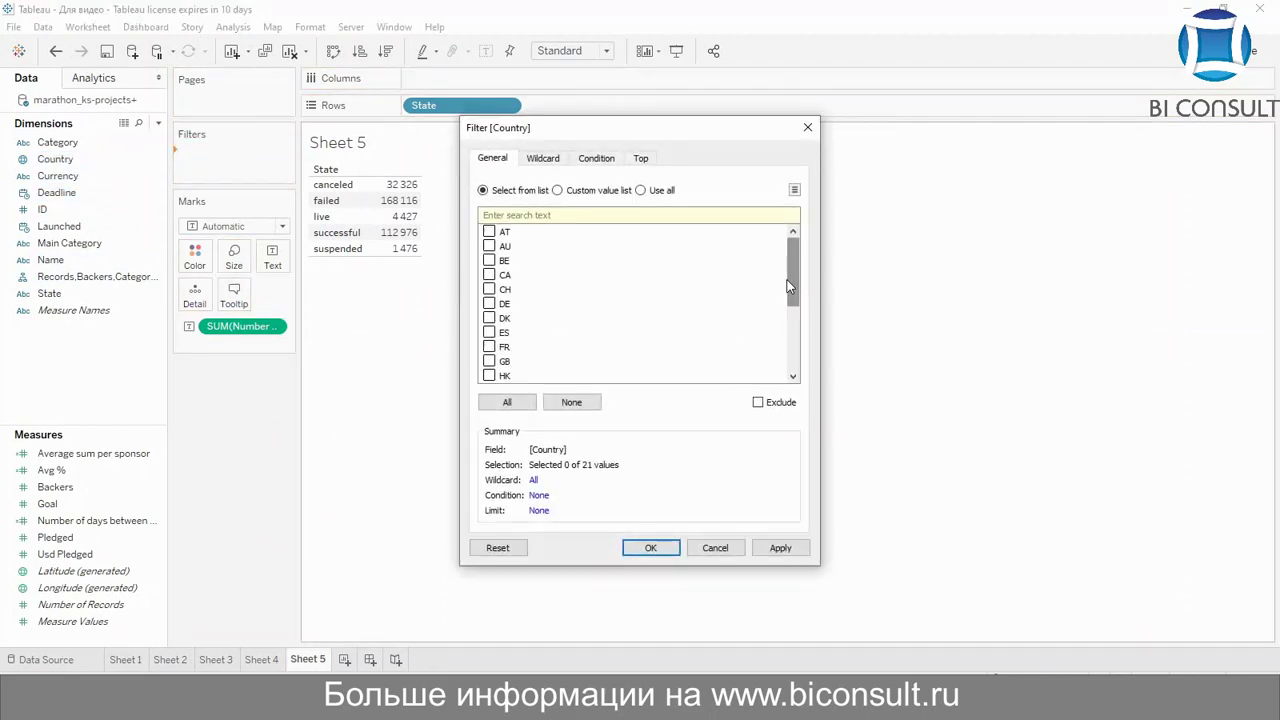
left_click_drag(790, 287, 790, 350)
left_click(490, 375)
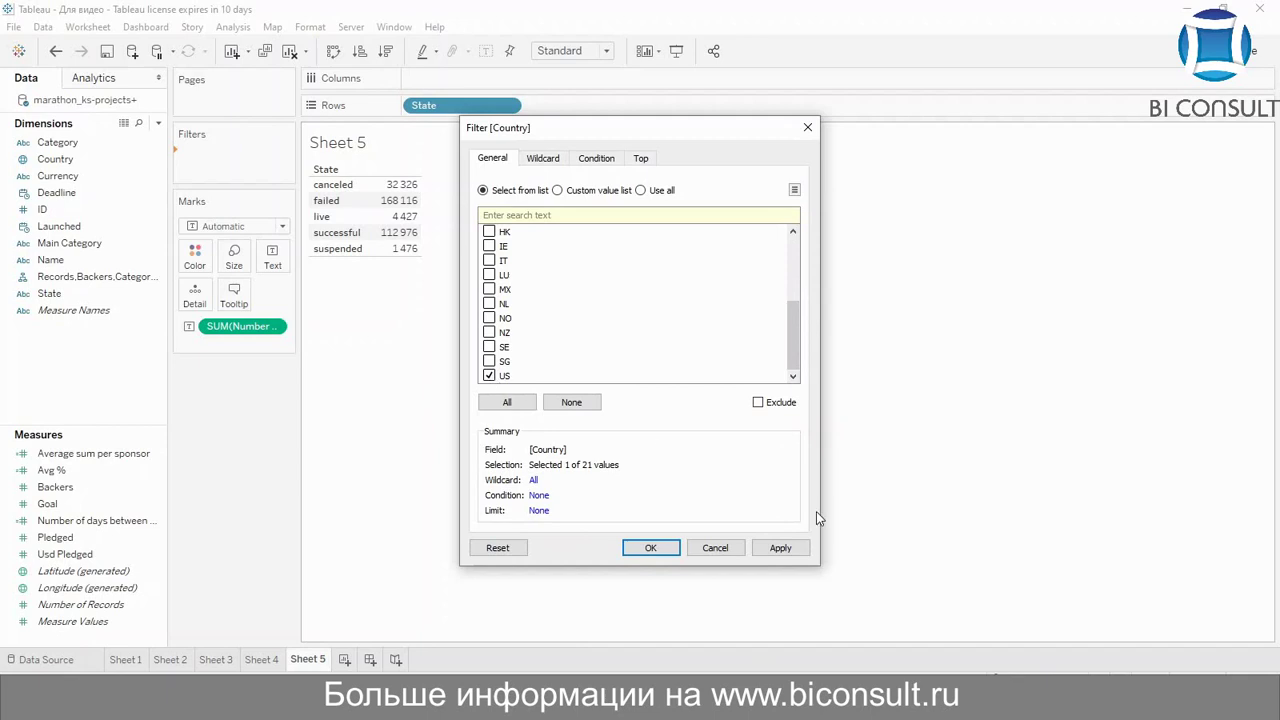
left_click(780, 548)
left_click(650, 548)
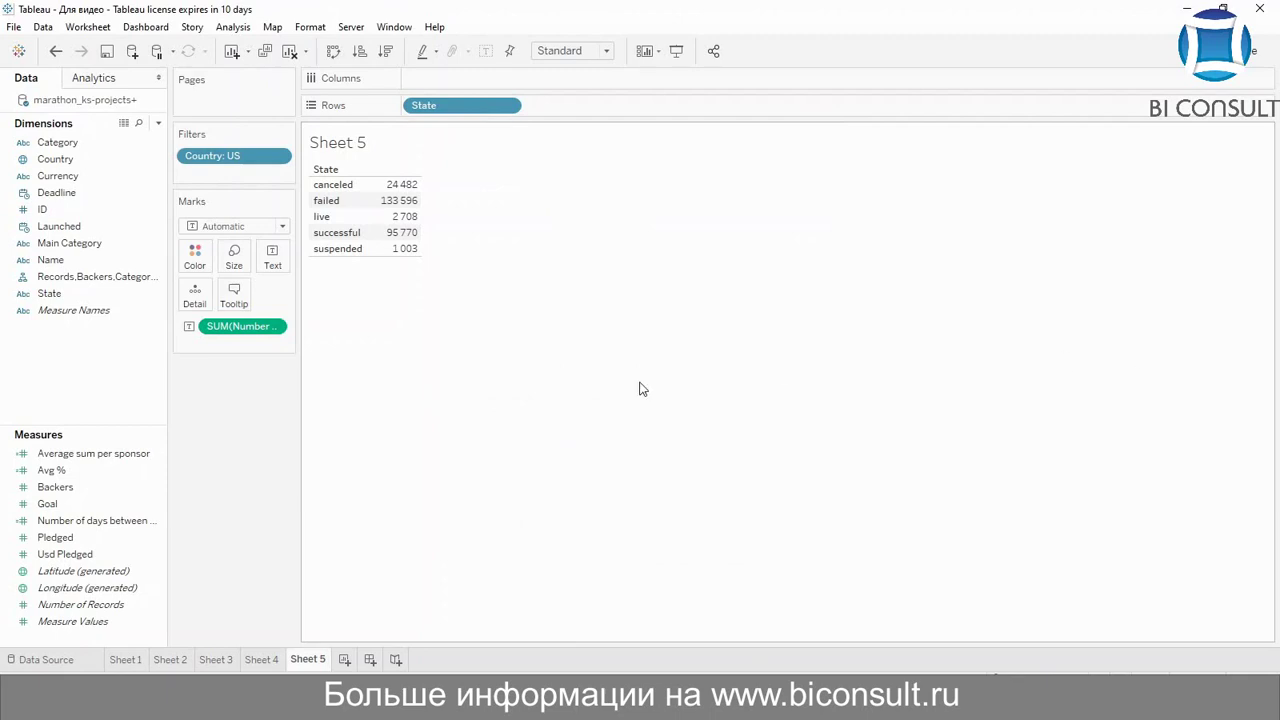
Create a calculated field named Christmas week
right_click(56, 346)
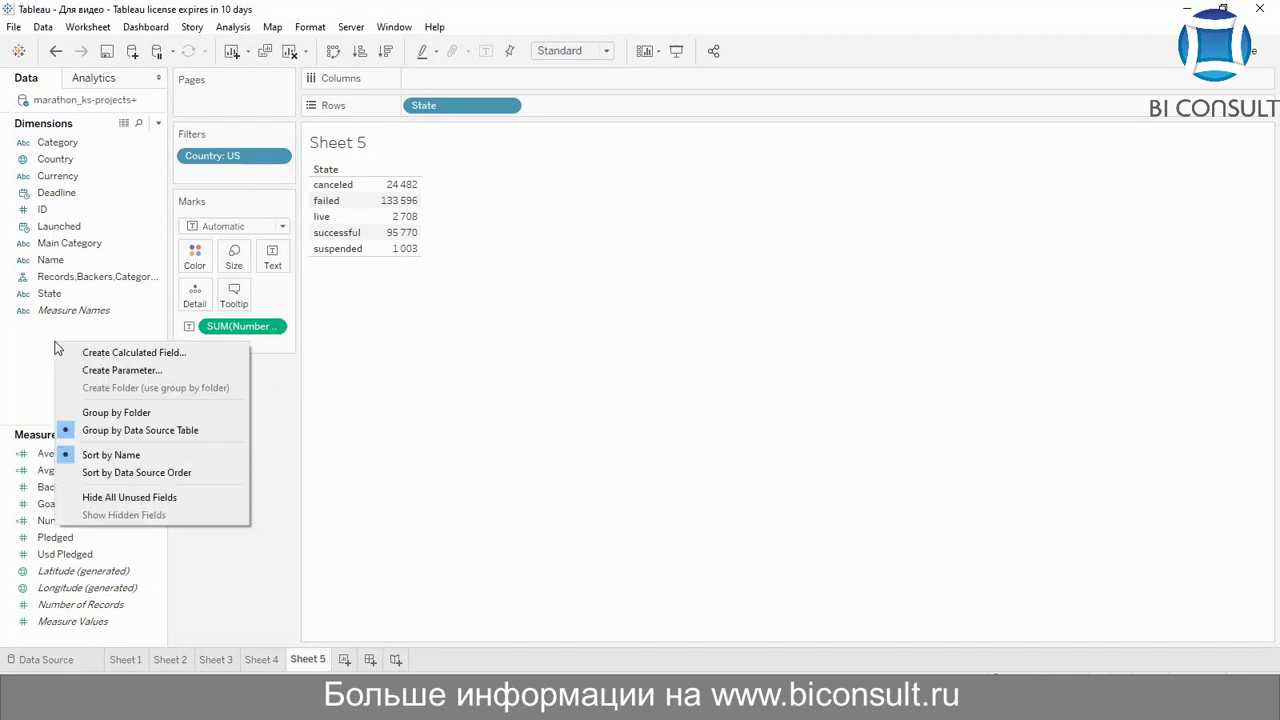
left_click(105, 353)
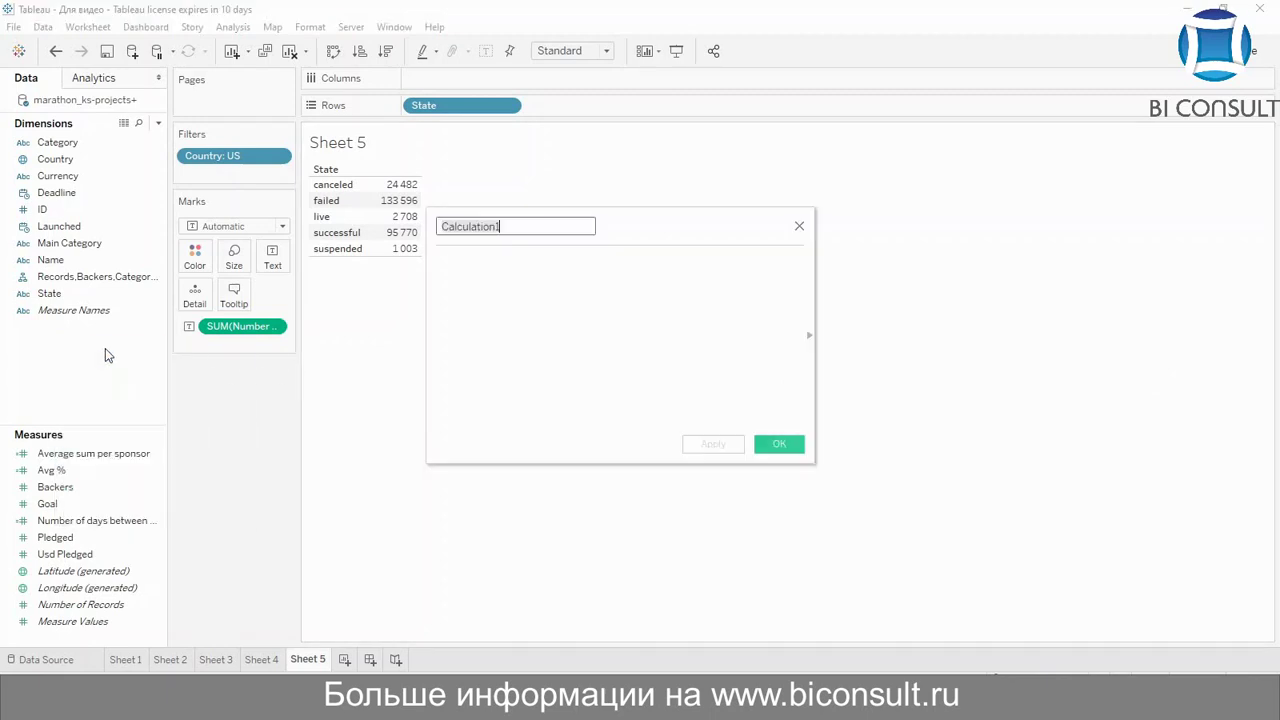
key("BackSpace")
type("Chri")
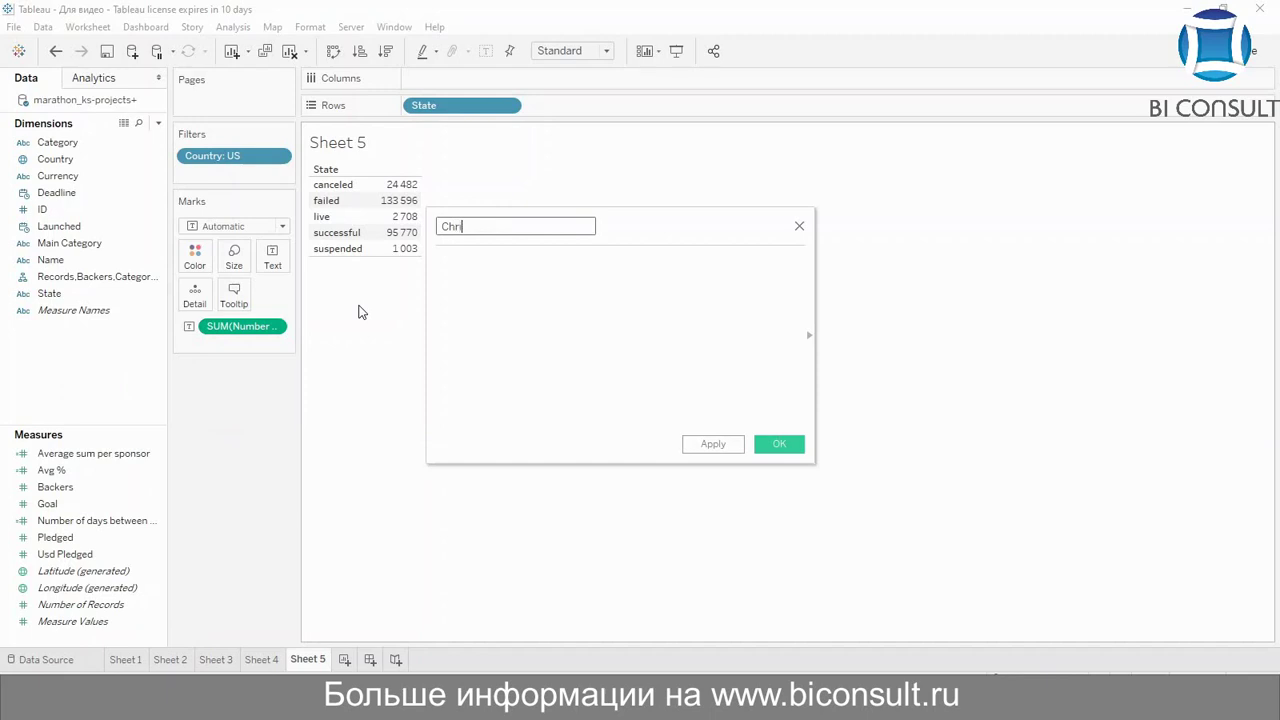
type("stmas week")
key("Tab")
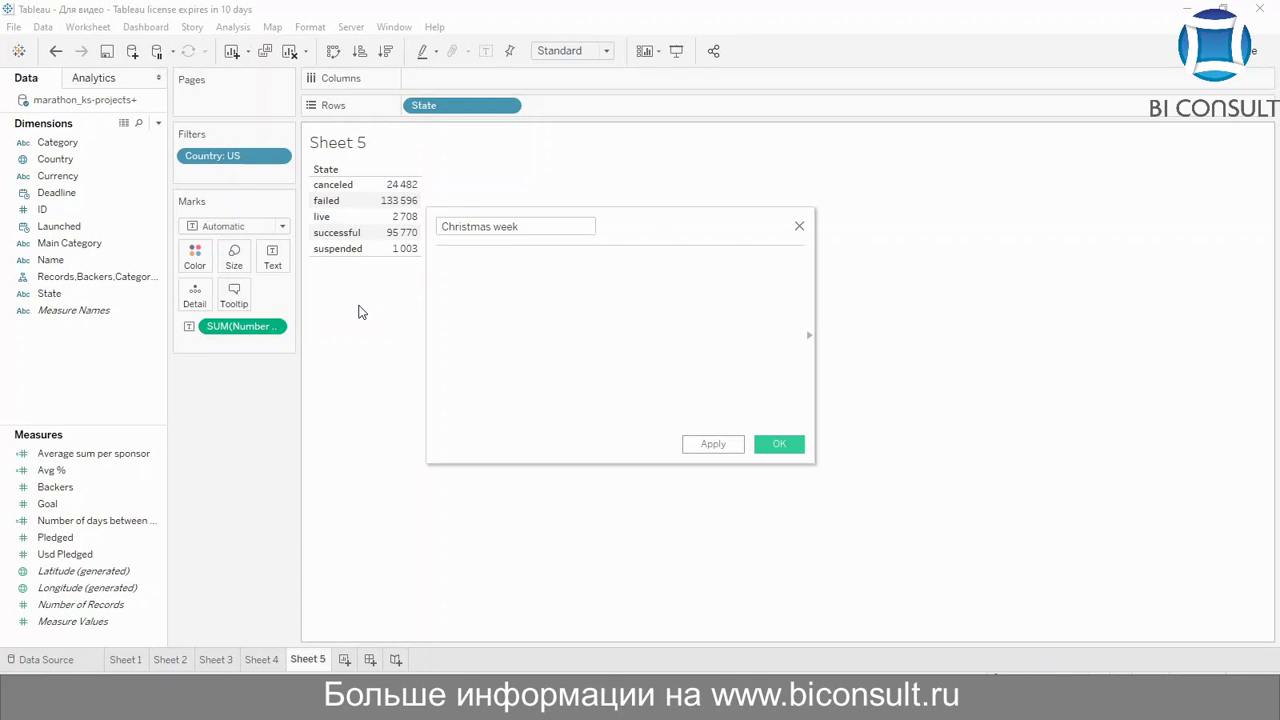
type("DA")
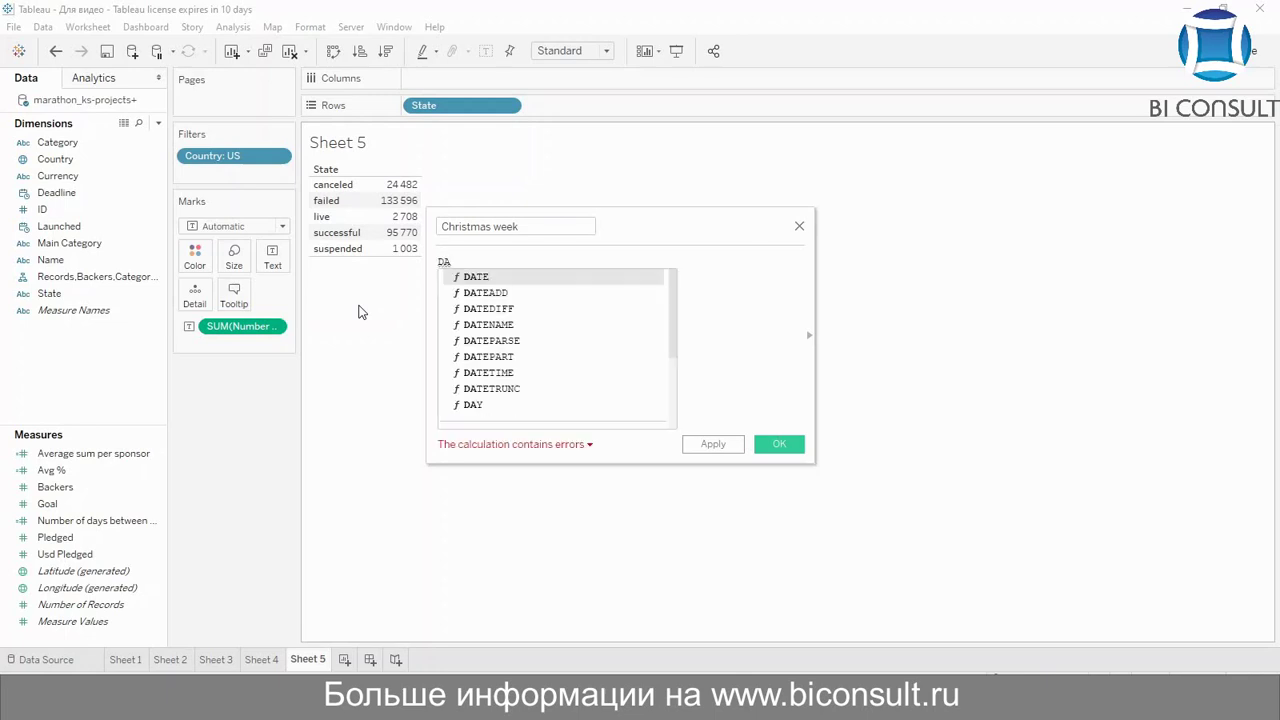
key("Return")
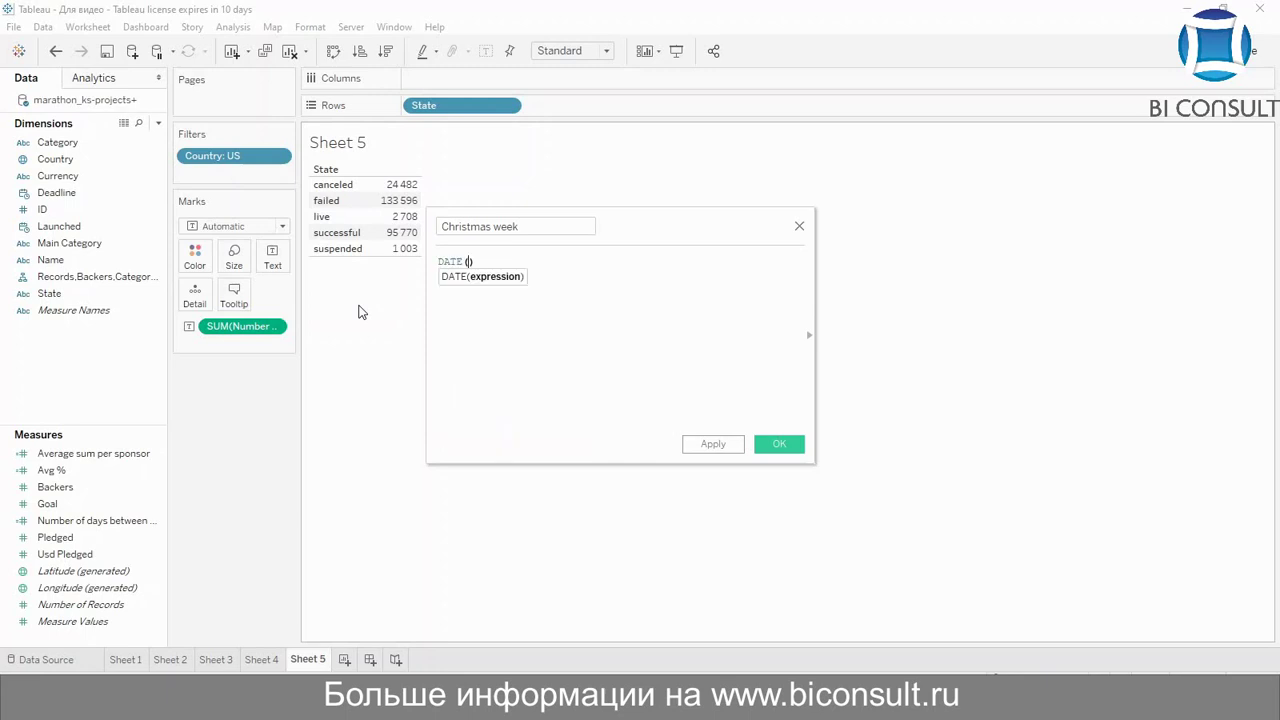
key("BackSpace")
key("BackSpace")
key("BackSpace")
key("BackSpace")
key("BackSpace")
key("BackSpace")
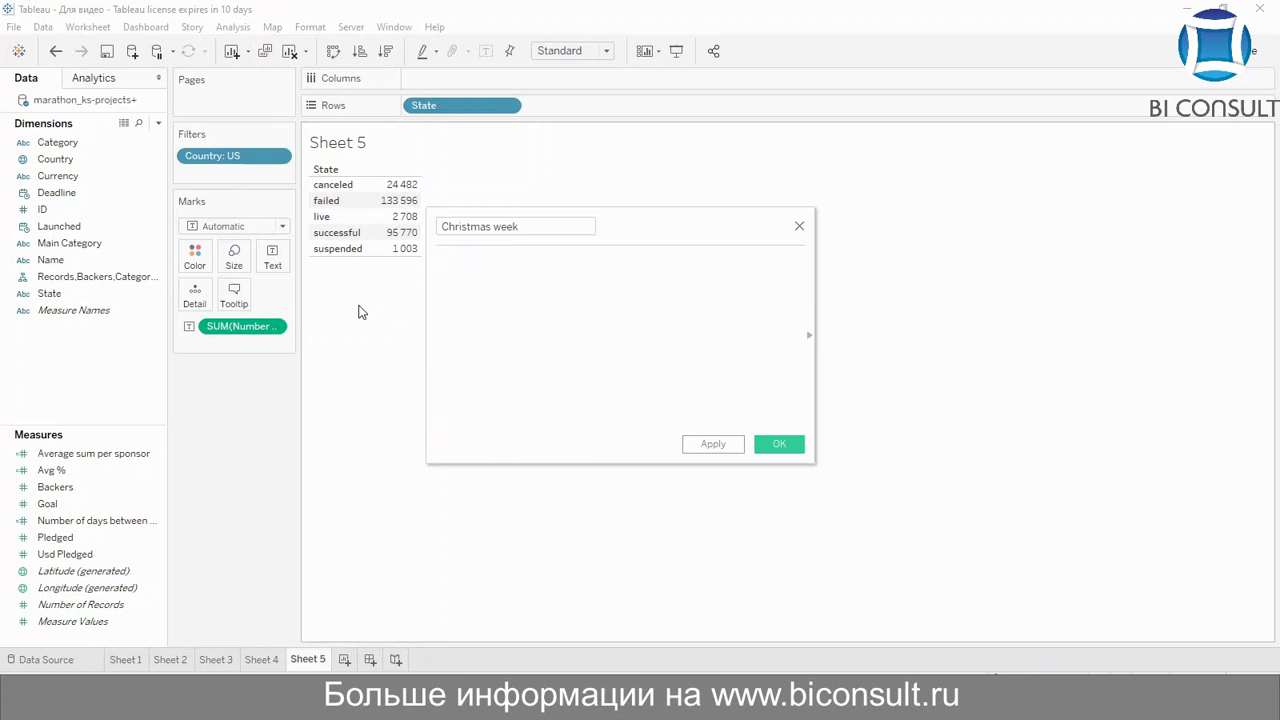
Start the Christmas week formula with the condition DAY([Launched]) >= 25 followed by AND
type("D")
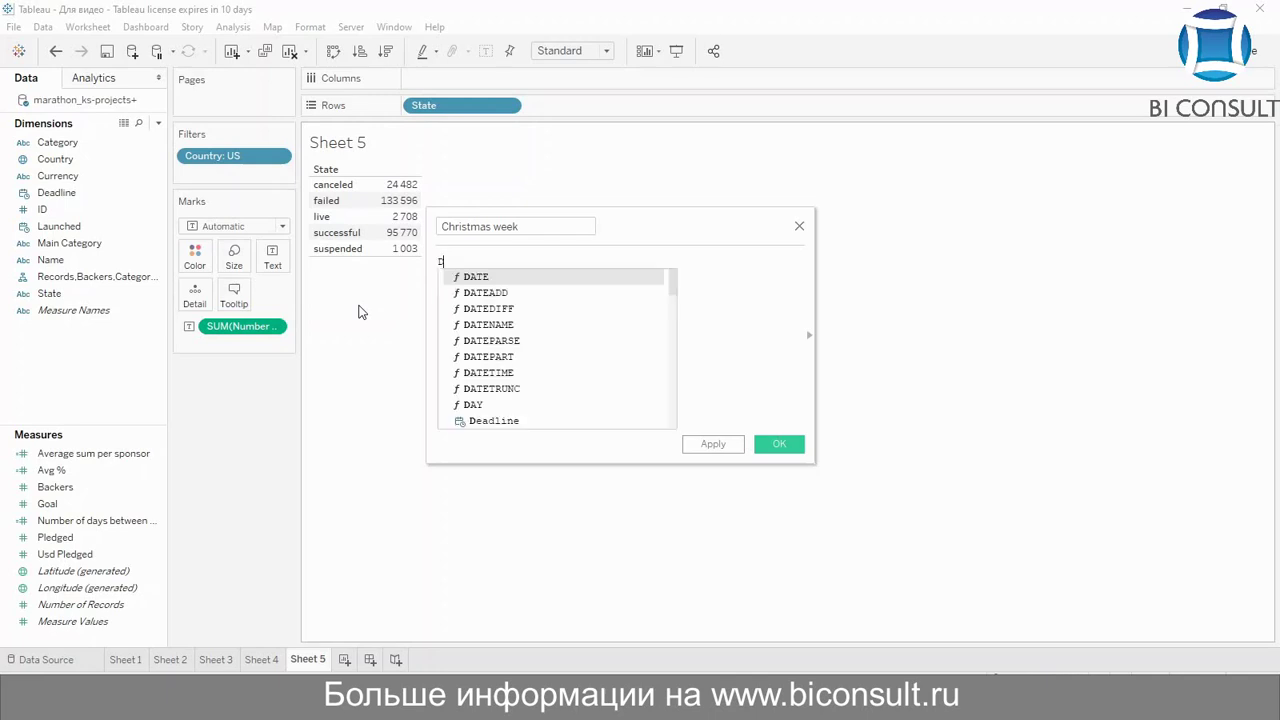
type("AY(")
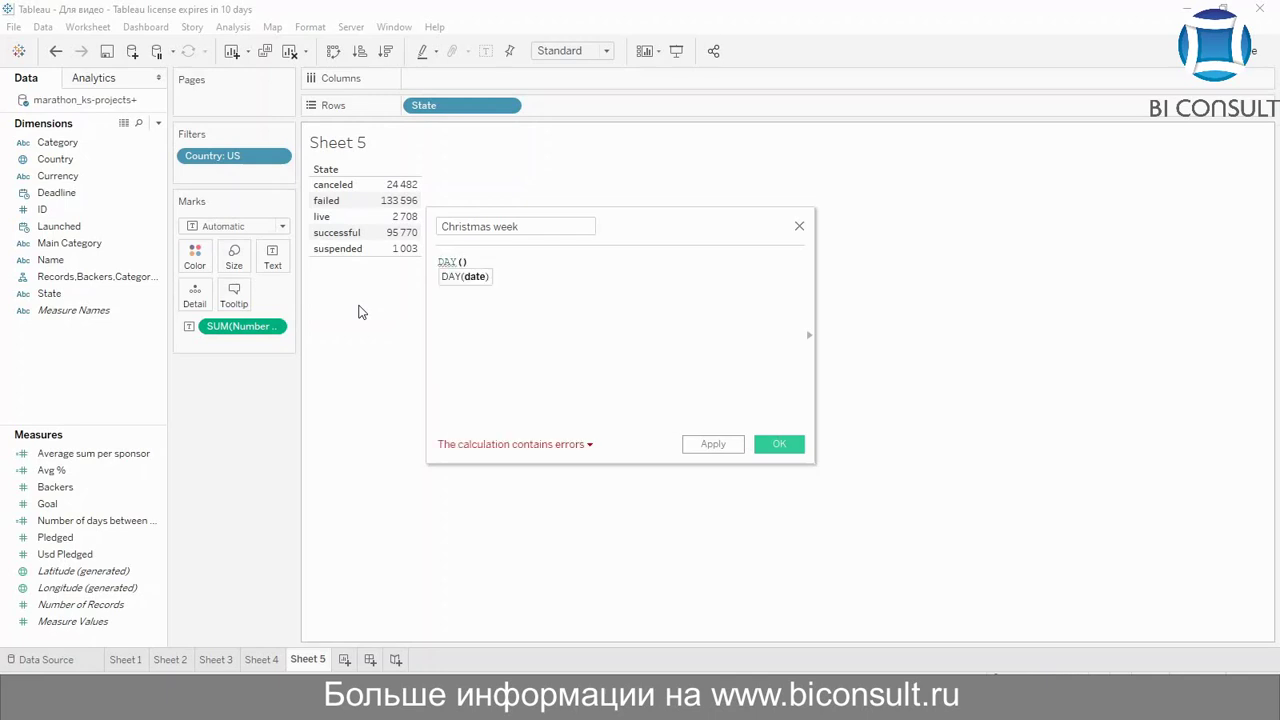
type("LA")
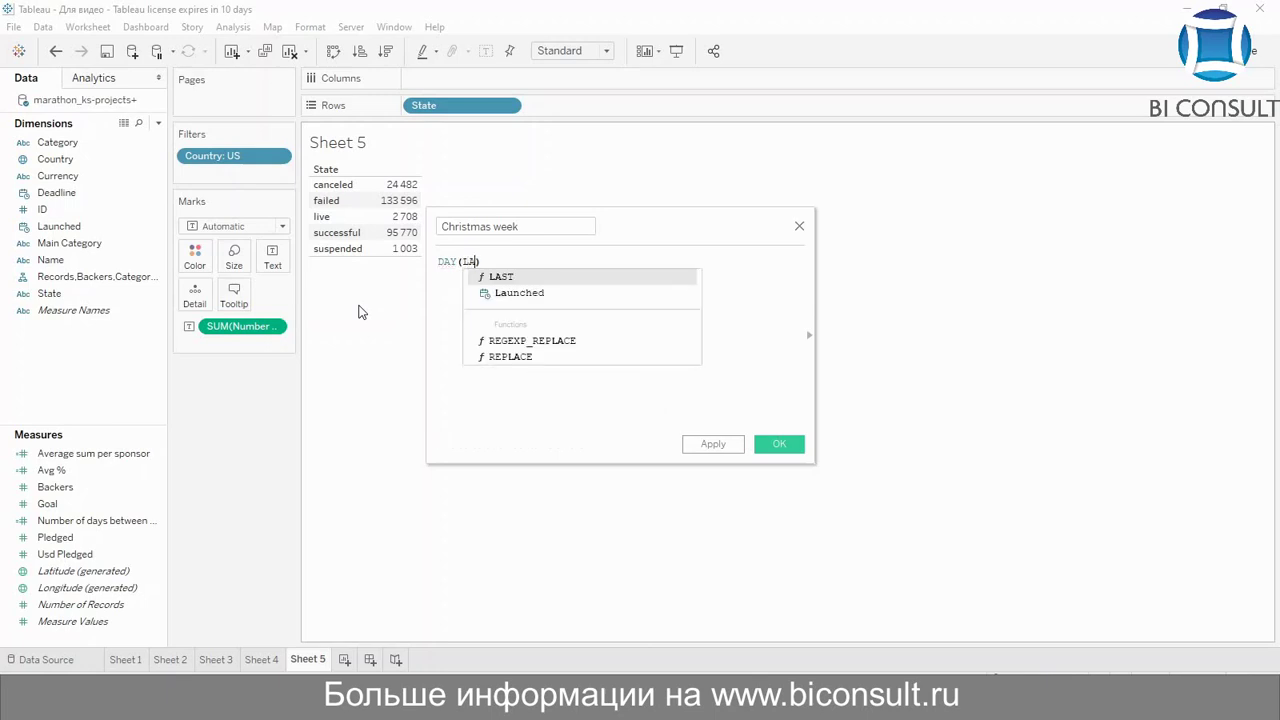
key("Down")
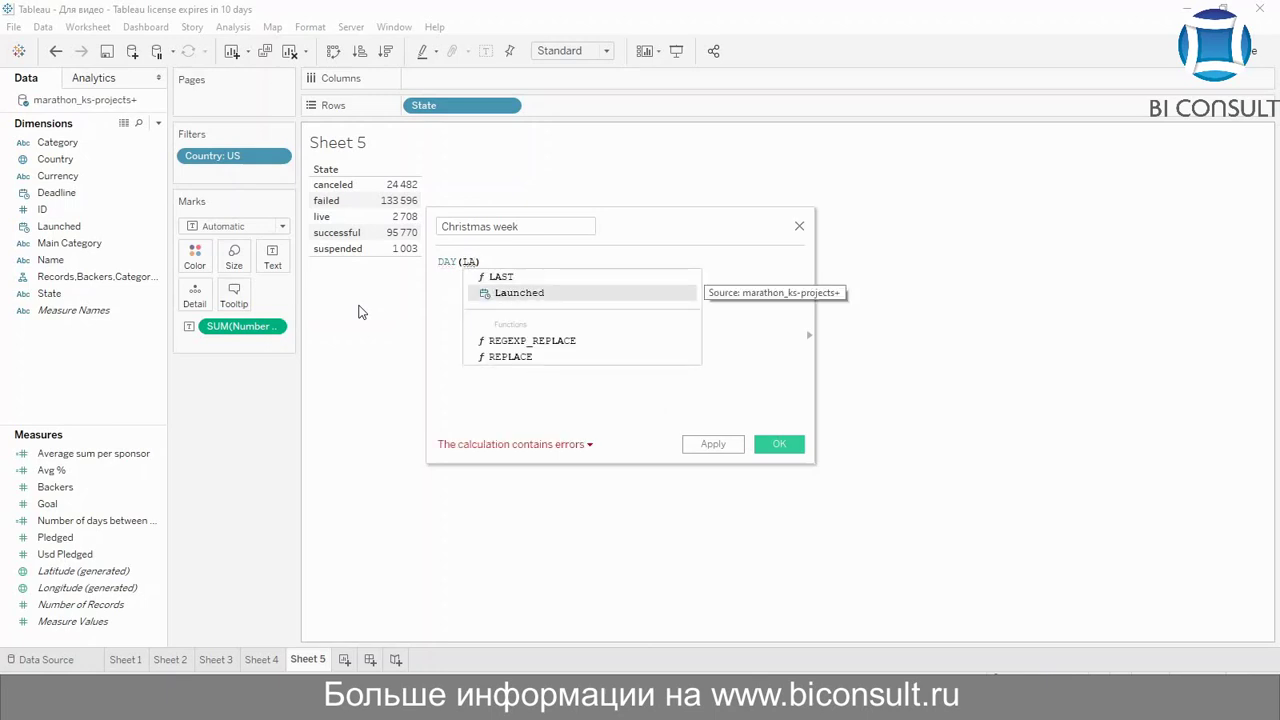
key("Return")
type(">")
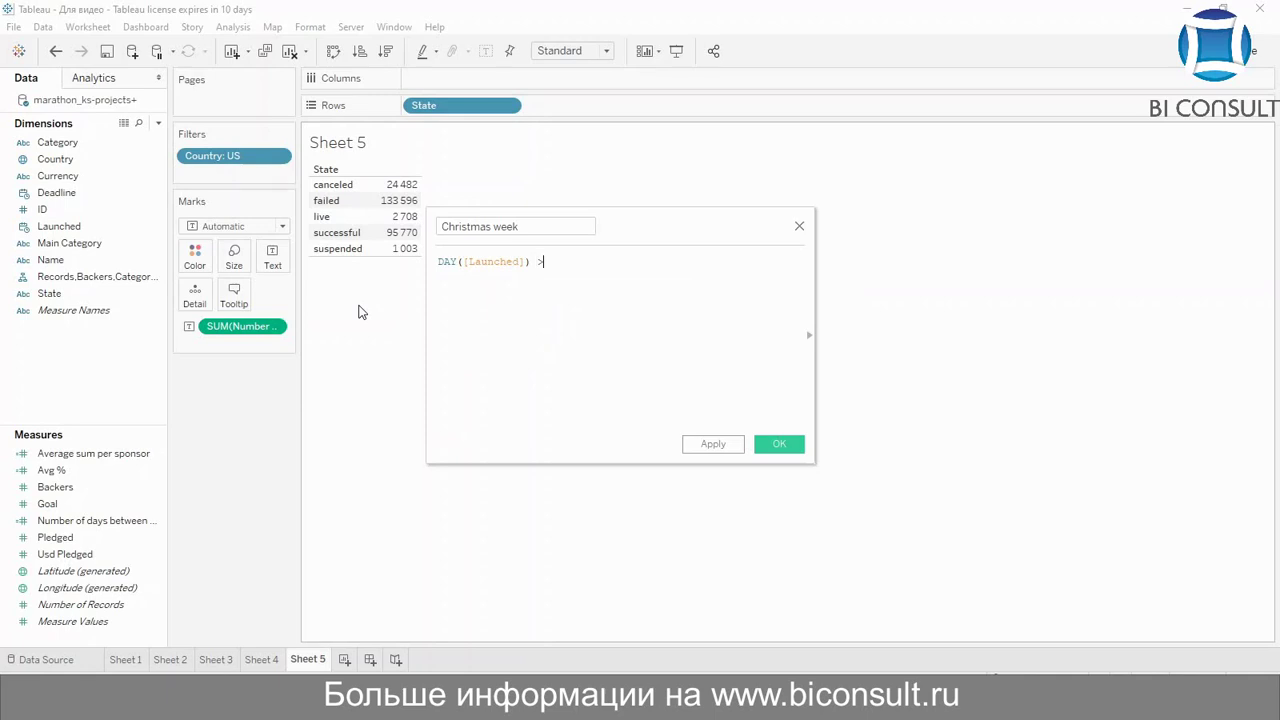
type("= 25 AND ")
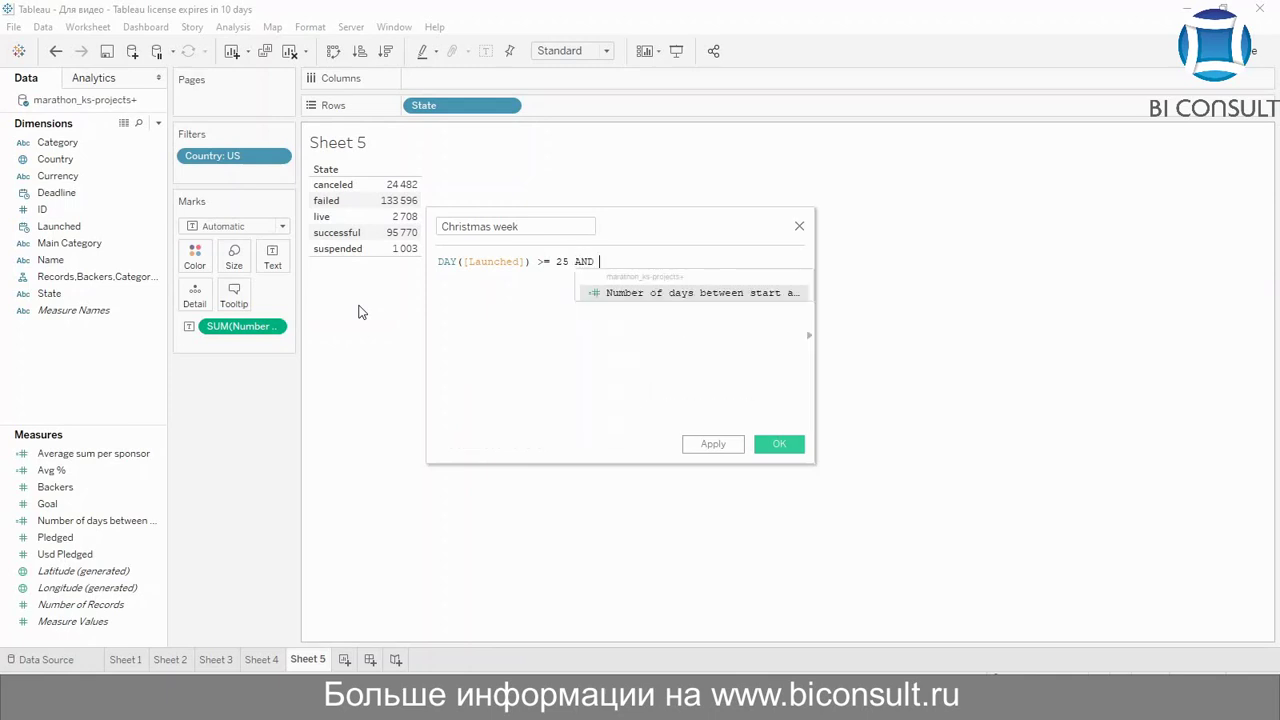
Add the second condition DAY([Launched]) <= 31 after AND in the Christmas week formula
type("DAY")
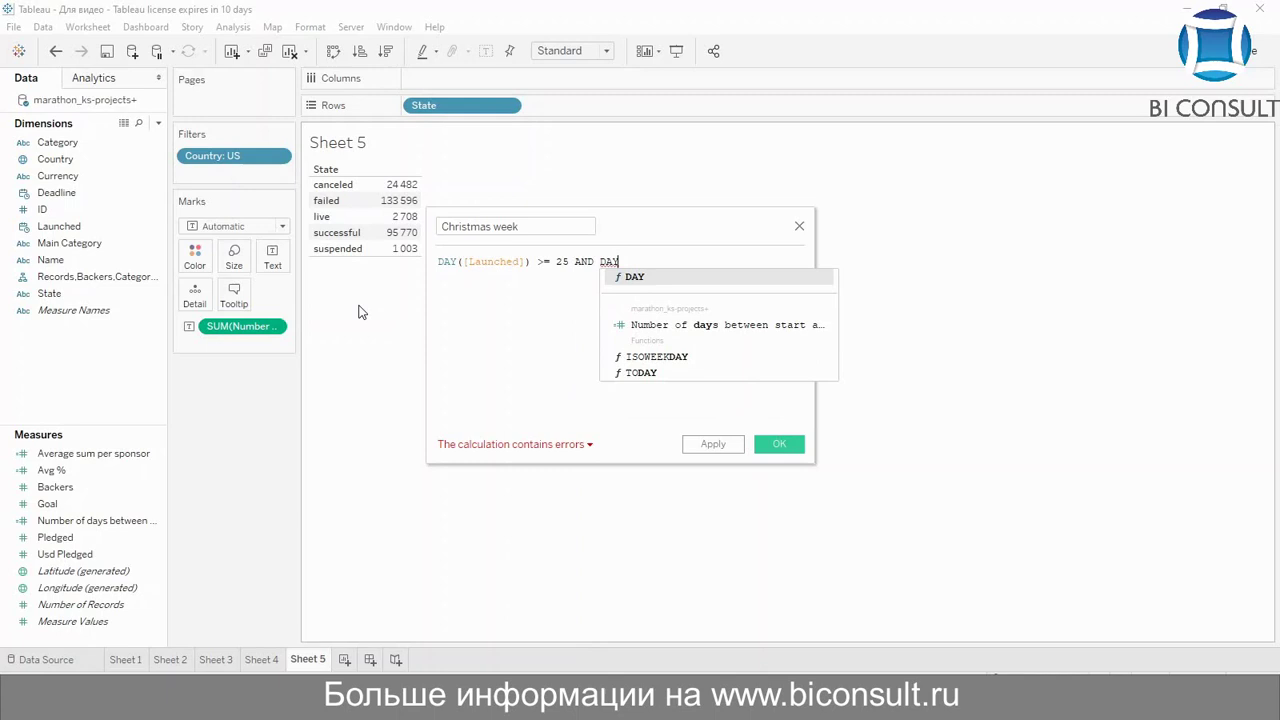
type("(")
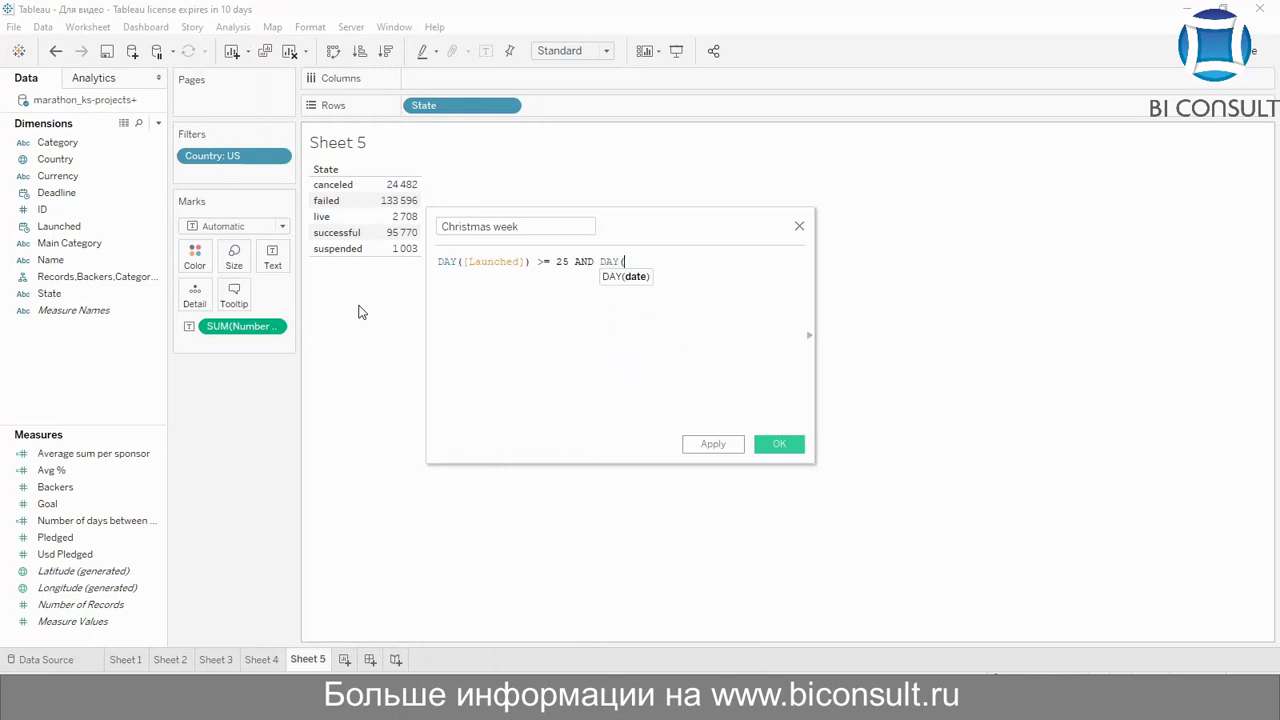
type("LA")
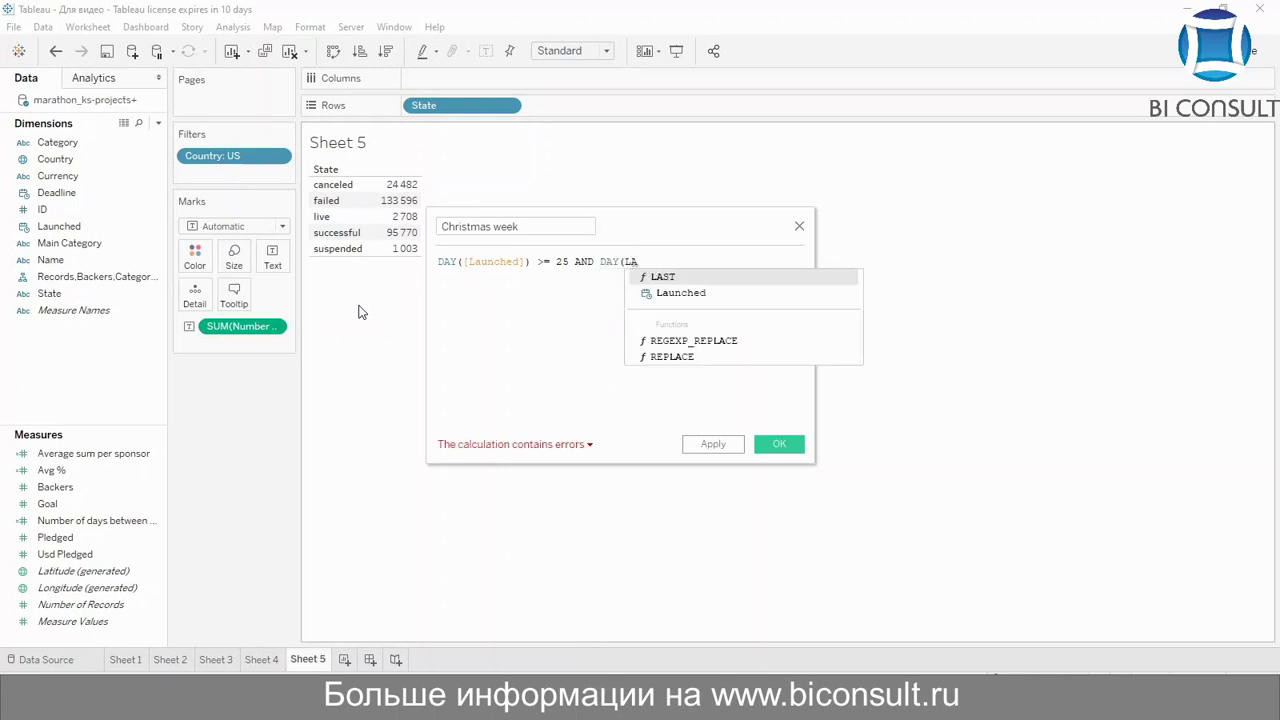
key("Down")
key("Return")
type(")")
type(")")
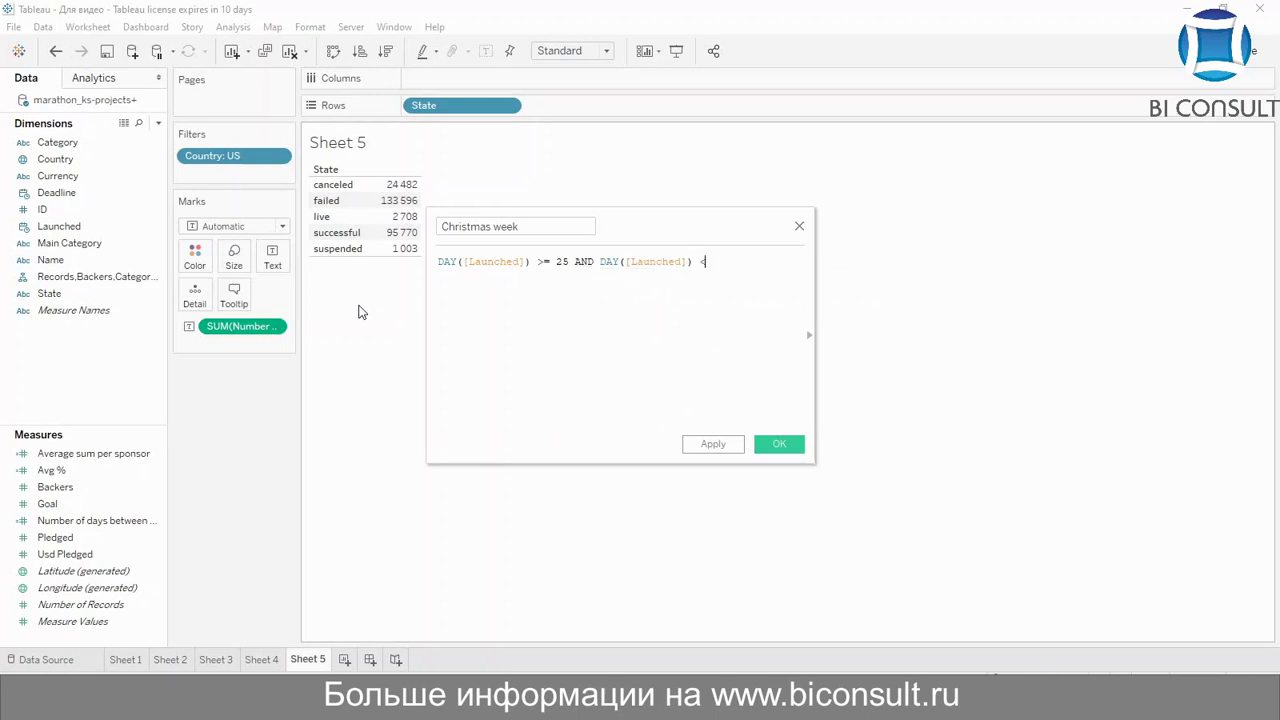
type(" <=")
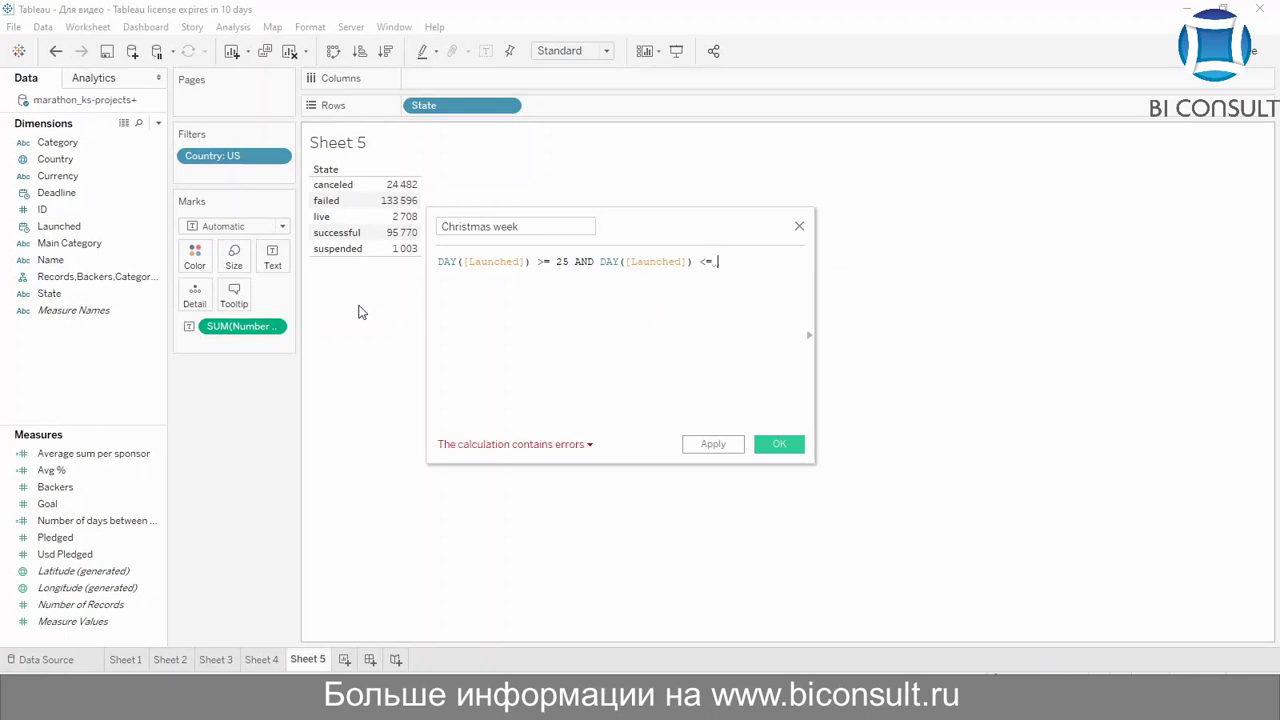
type(" 3")
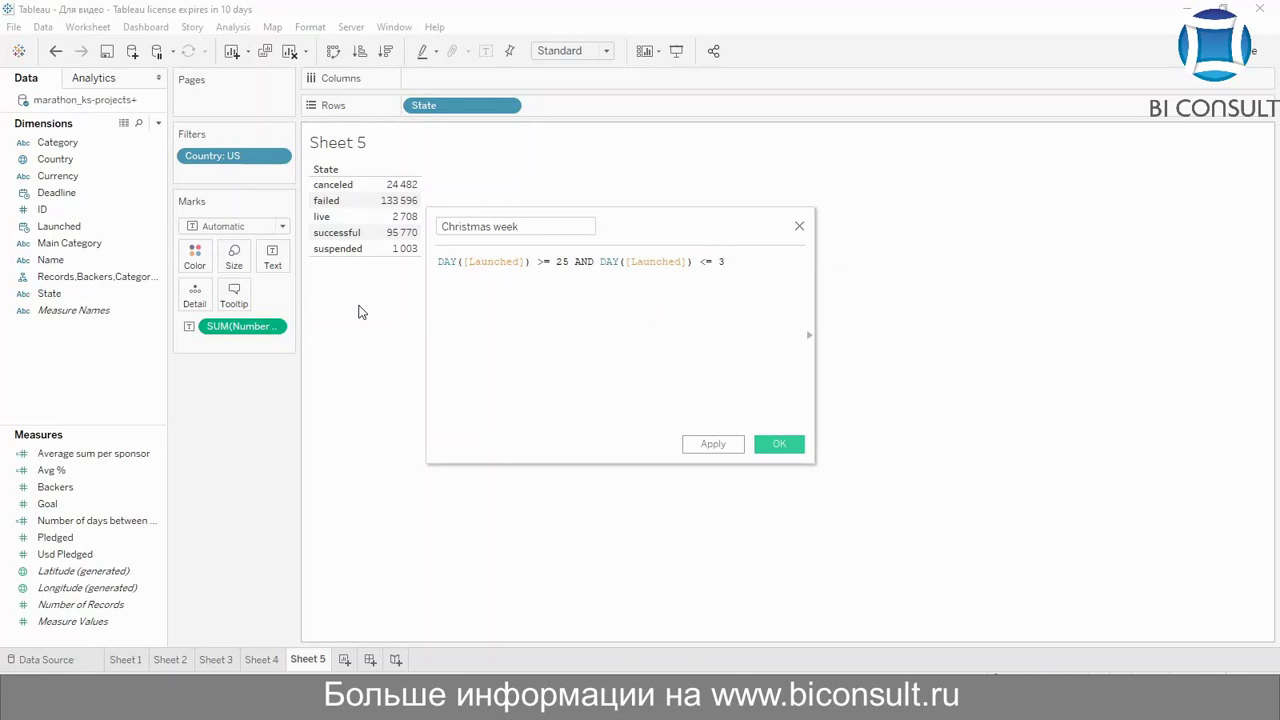
type("1")
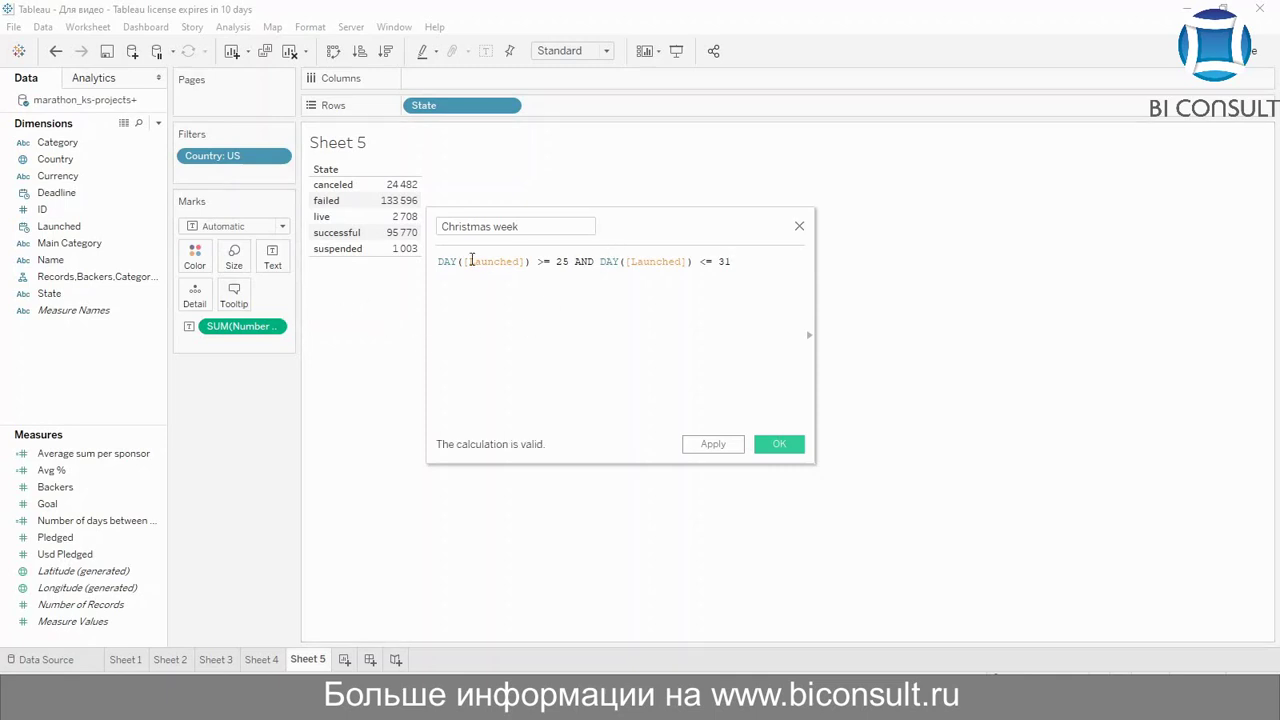
Enclose the two DAY([Launched]) conditions in one pair of parentheses and start a new line in the formula
left_click(438, 261)
type("(")
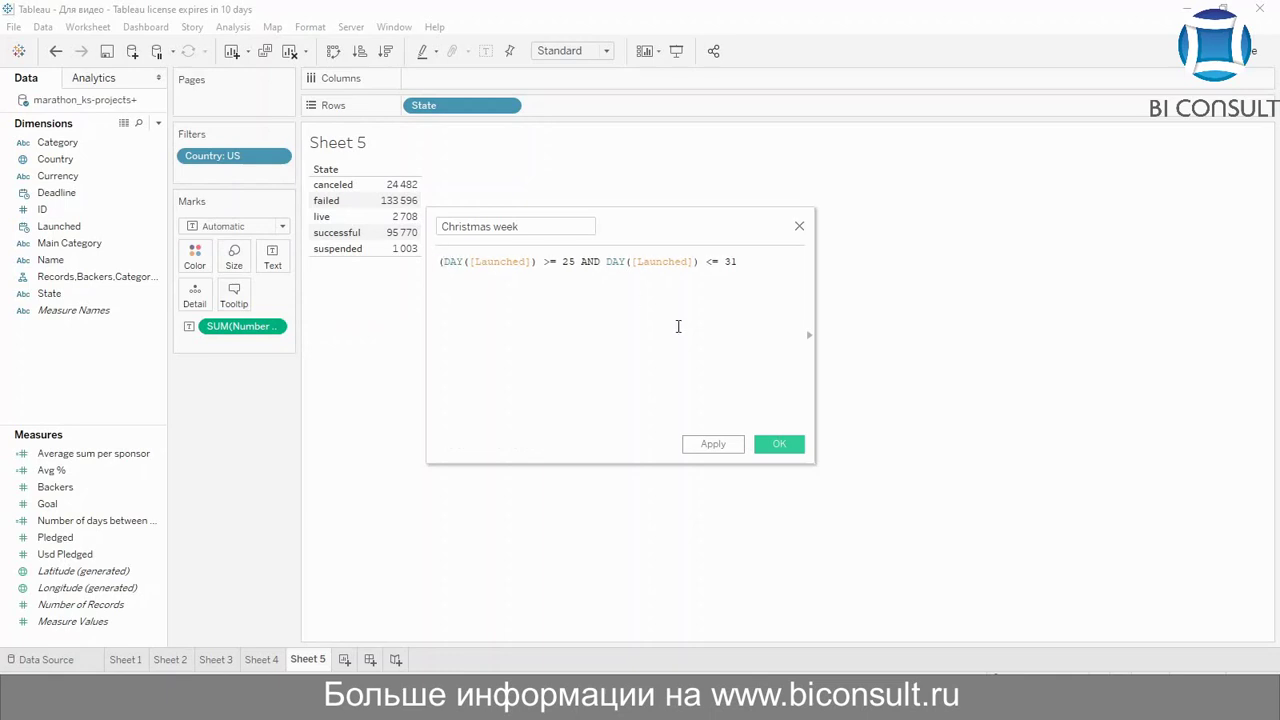
left_click(751, 259)
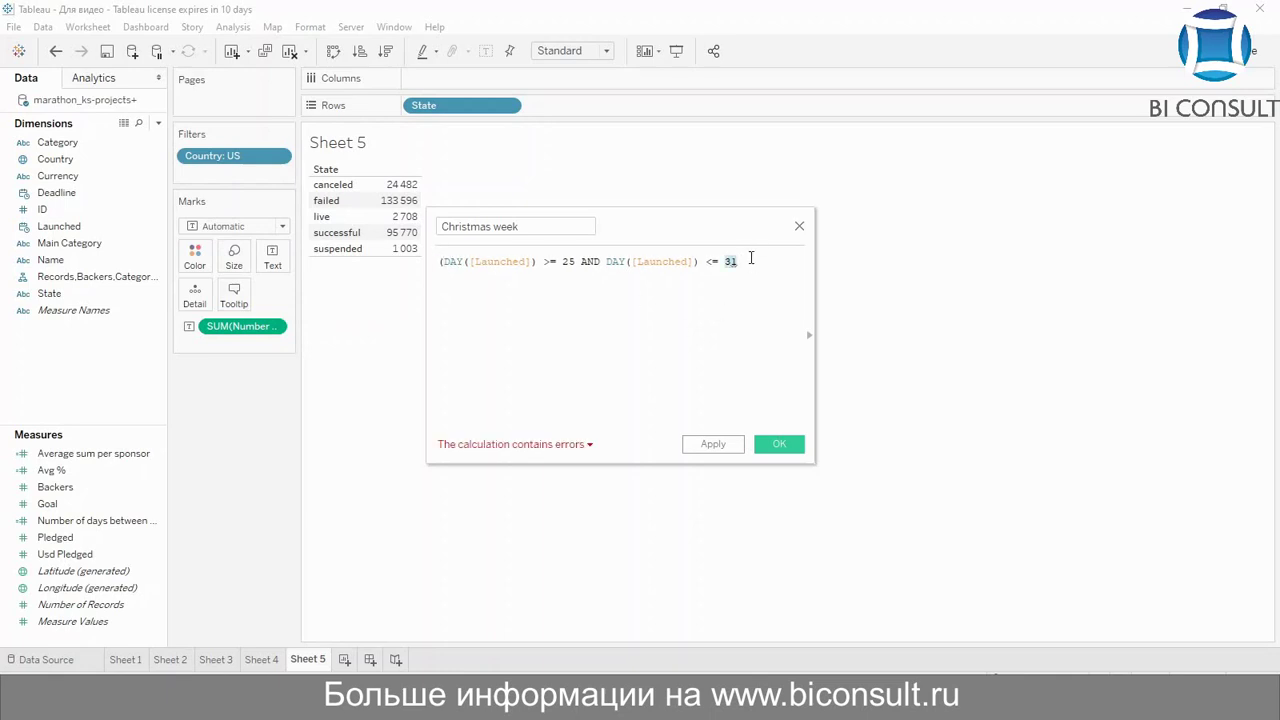
type(")")
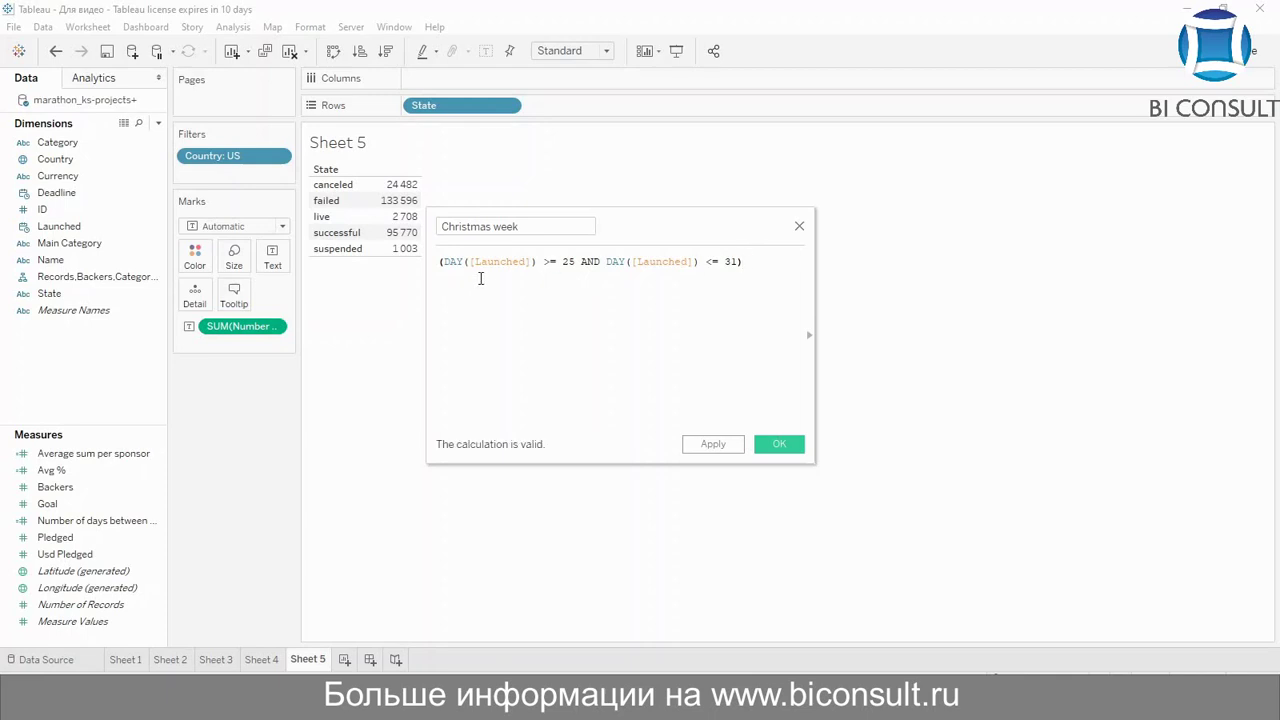
key("Return")
type("AND")
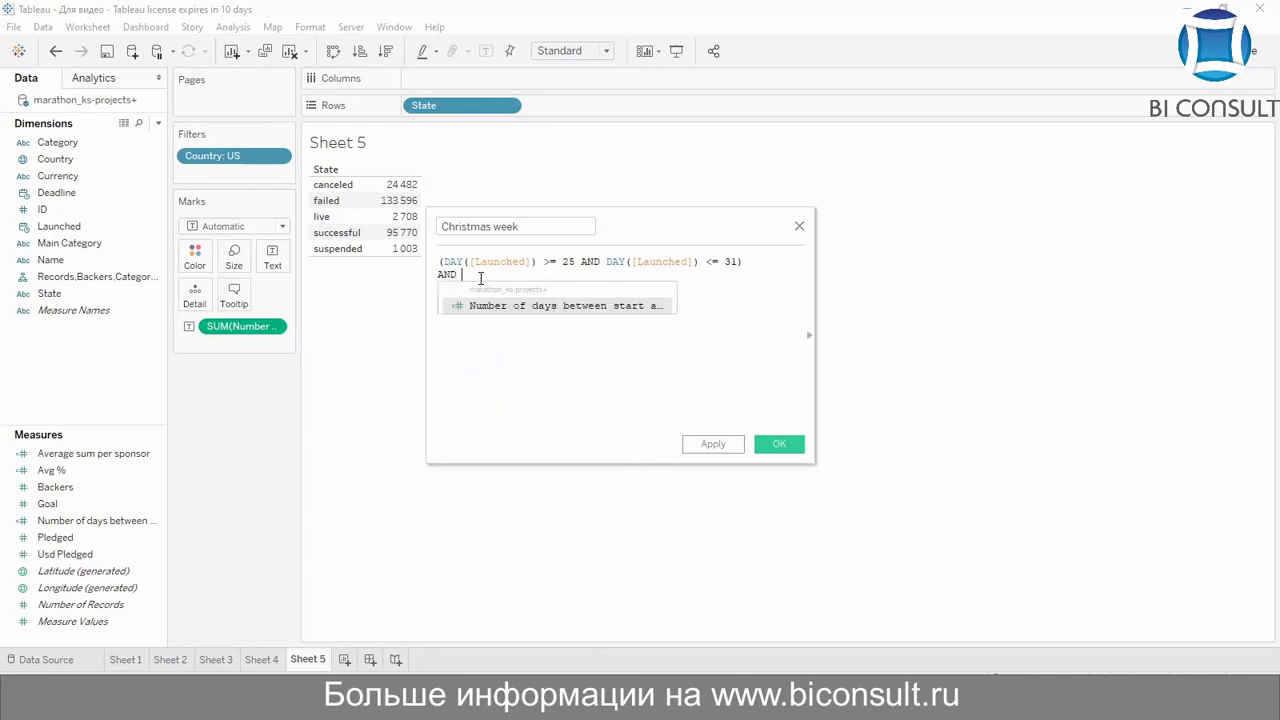
key("Return")
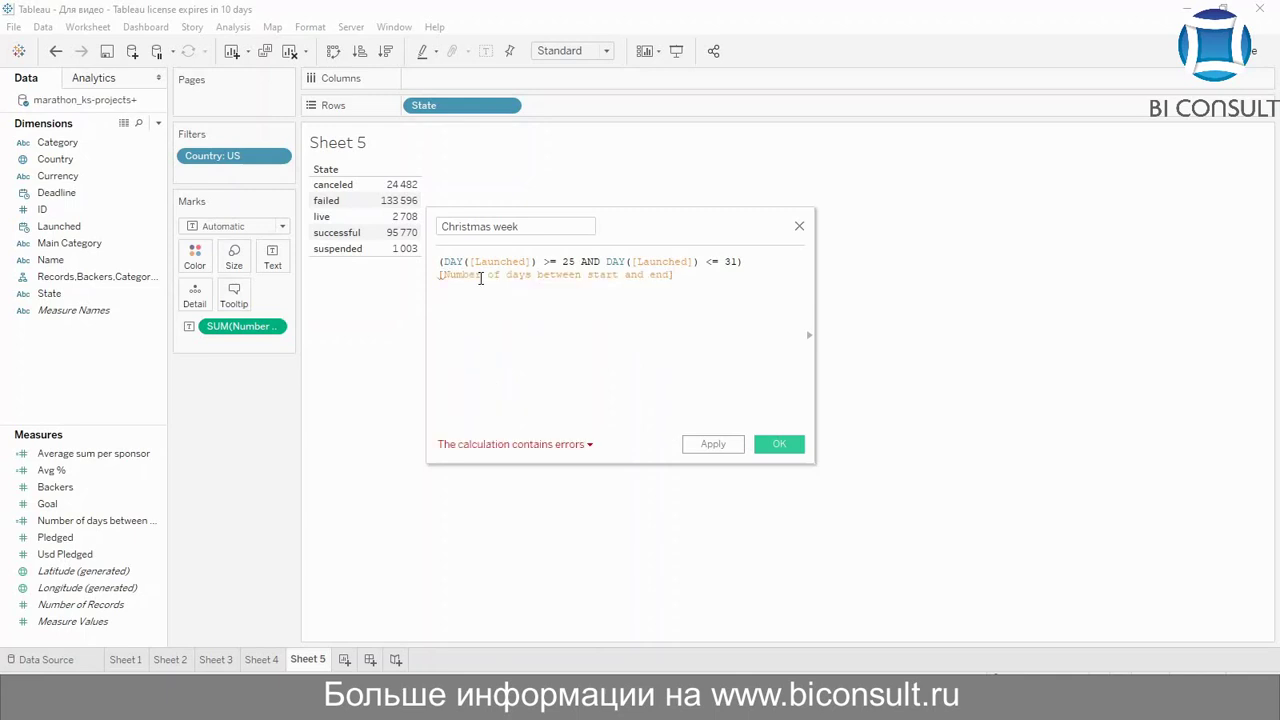
key("BackSpace")
key("BackSpace")
key("BackSpace")
key("BackSpace")
key("BackSpace")
key("BackSpace")
key("BackSpace")
key("BackSpace")
key("BackSpace")
key("BackSpace")
key("BackSpace")
key("BackSpace")
key("BackSpace")
key("BackSpace")
key("BackSpace")
key("BackSpace")
key("BackSpace")
key("BackSpace")
key("BackSpace")
key("BackSpace")
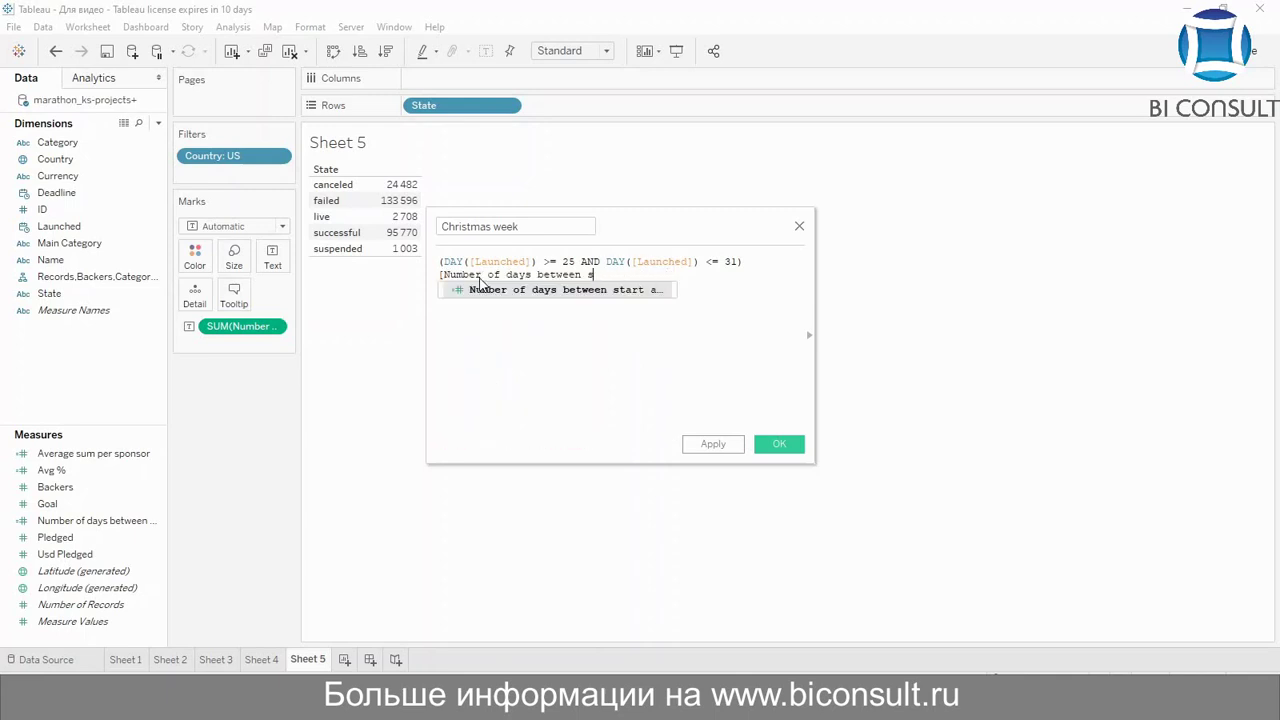
key("BackSpace")
key("BackSpace")
key("BackSpace")
key("BackSpace")
key("BackSpace")
key("BackSpace")
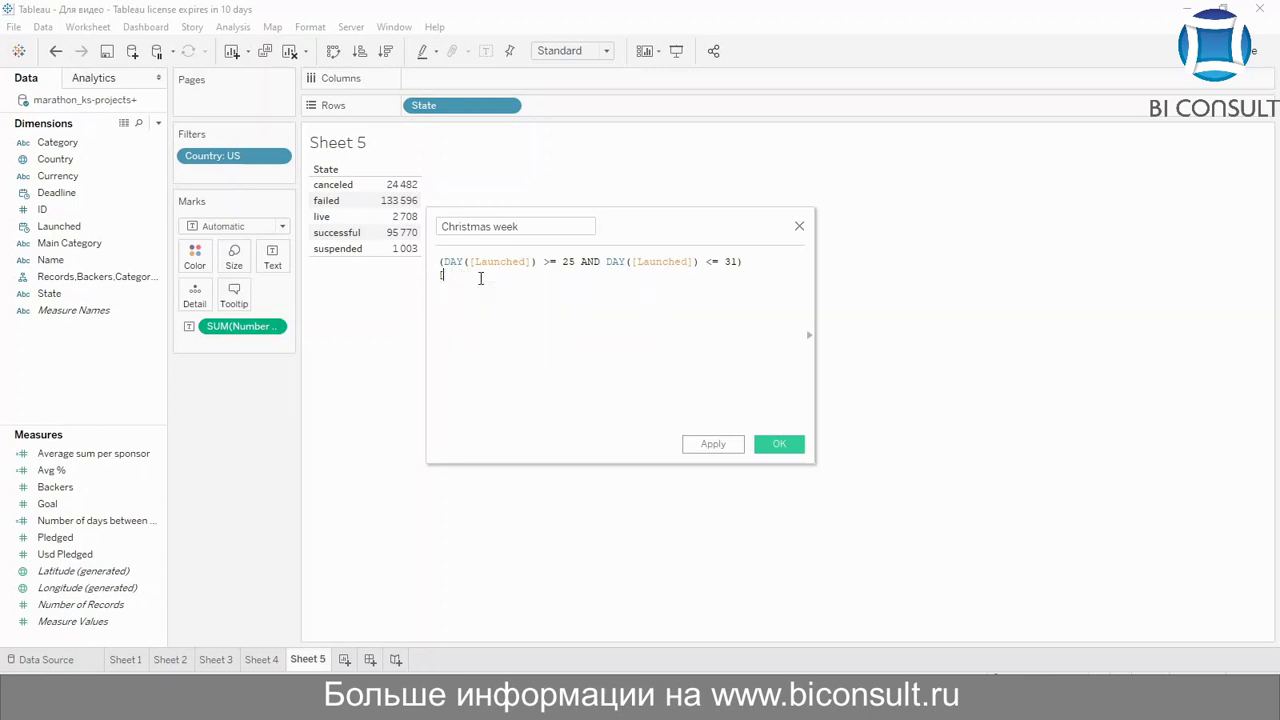
Continue the formula with AND, followed on a new line by the beginning of a MONTH function on the launch date
type("AND")
key("Return")
type("MONTH(L")
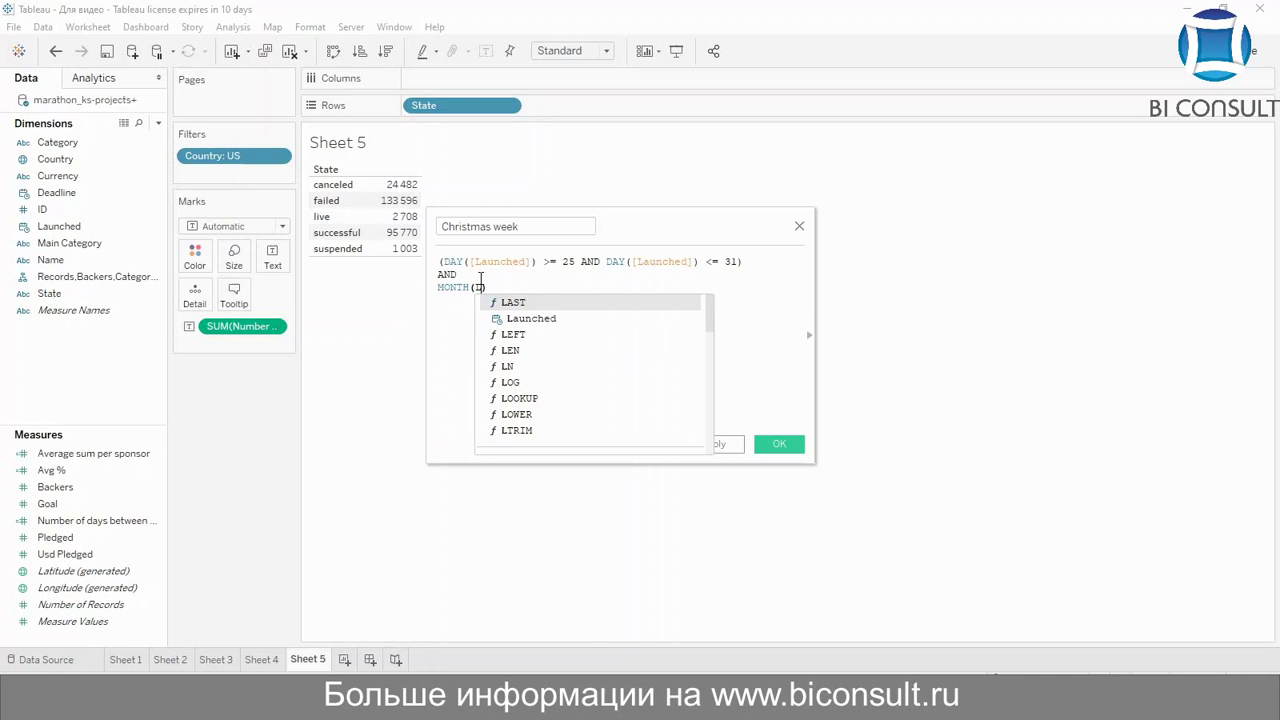
key("Return")
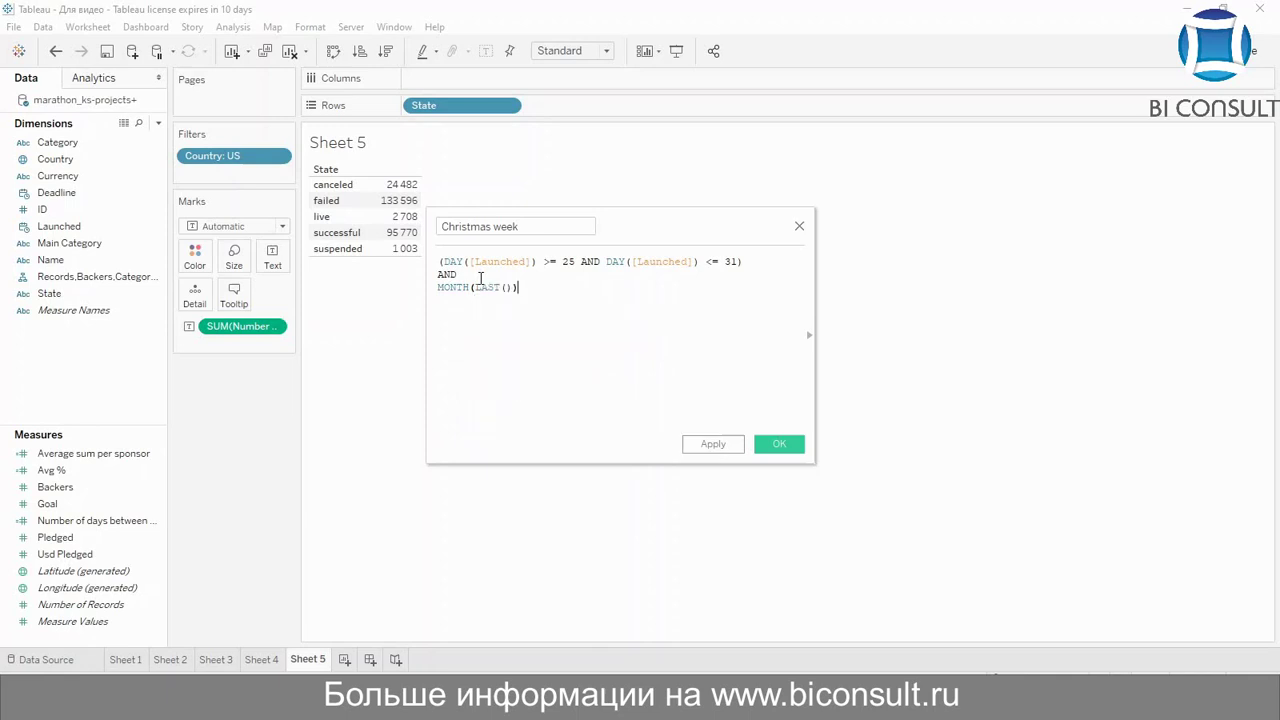
key("BackSpace")
key("BackSpace")
key("BackSpace")
key("BackSpace")
key("BackSpace")
key("BackSpace")
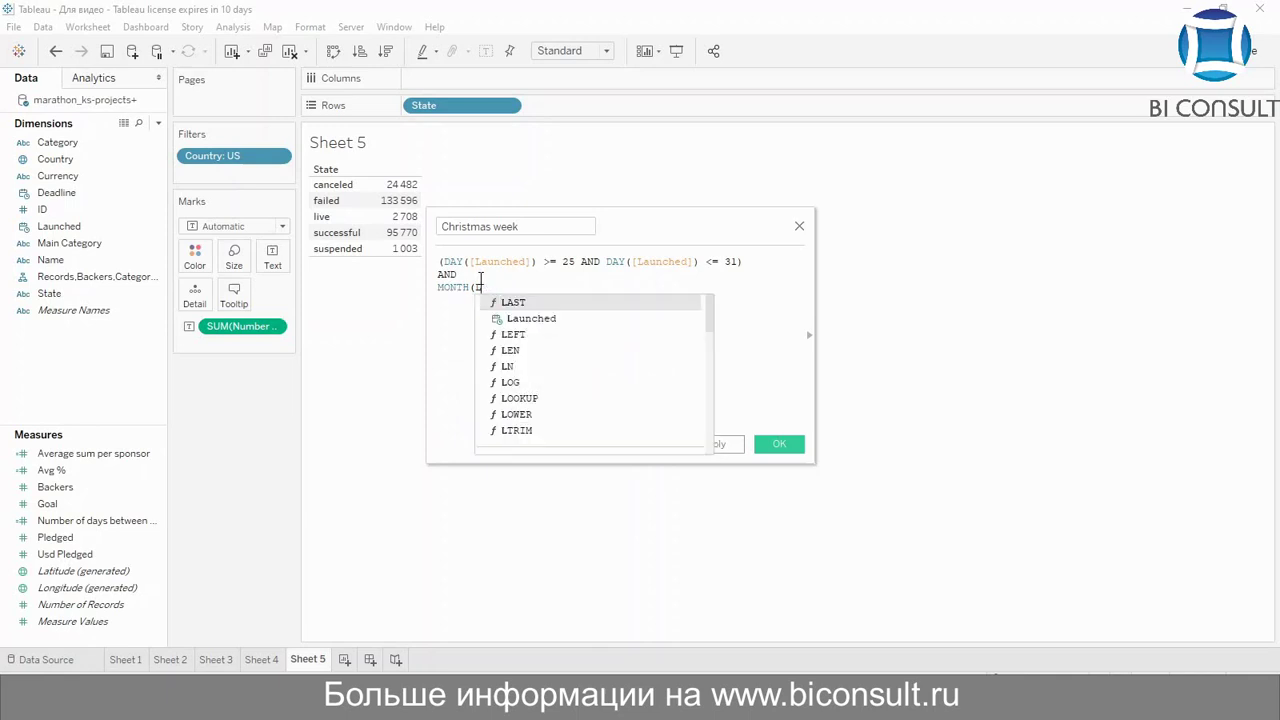
Complete the month condition as MONTH([Launched])==12
key("Down")
key("Return")
type(")")
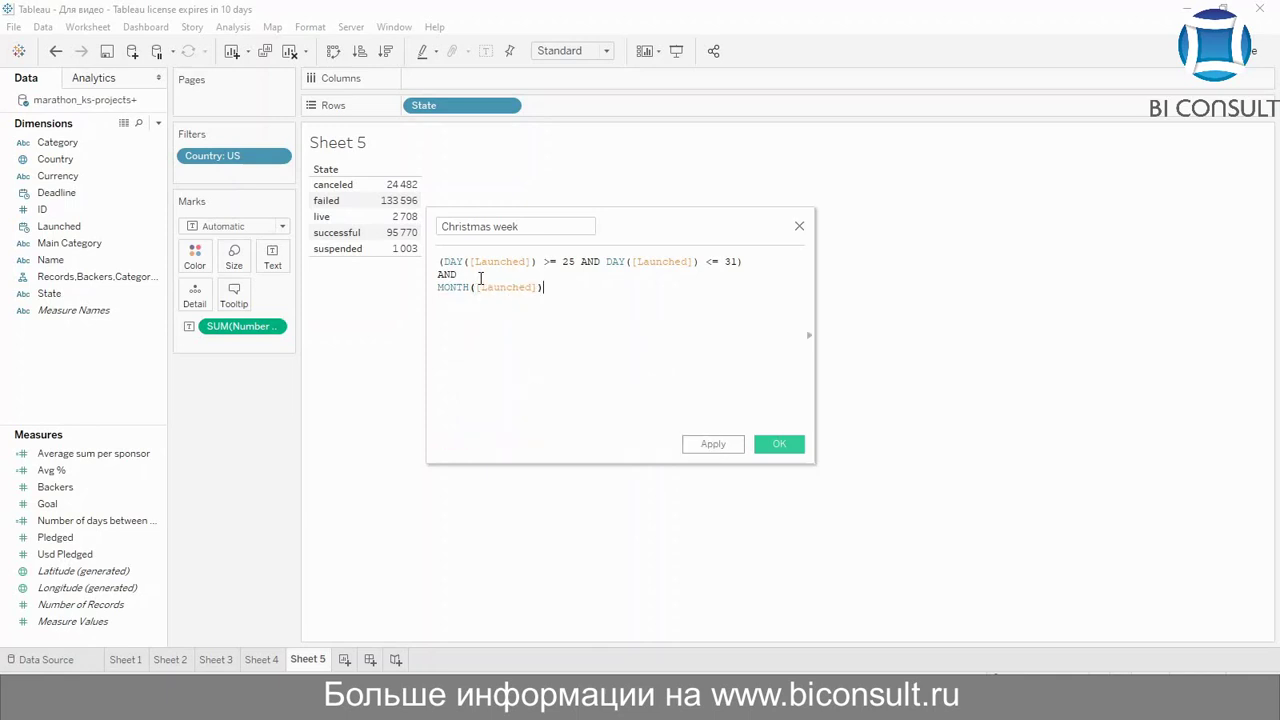
type("==12")
Enclose the whole December condition in outer parentheses and add OR on a new line below it
left_click(438, 261)
type("(")
left_click(597, 288)
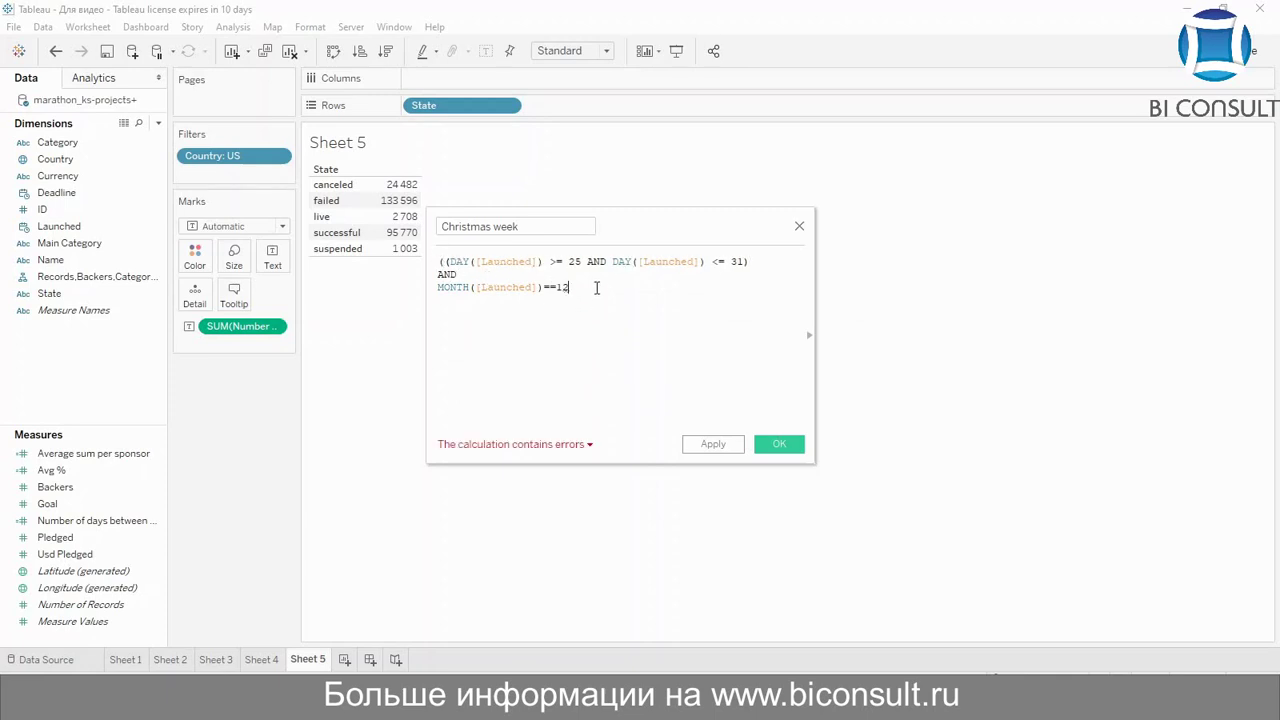
type(")")
key("Return")
type("OR")
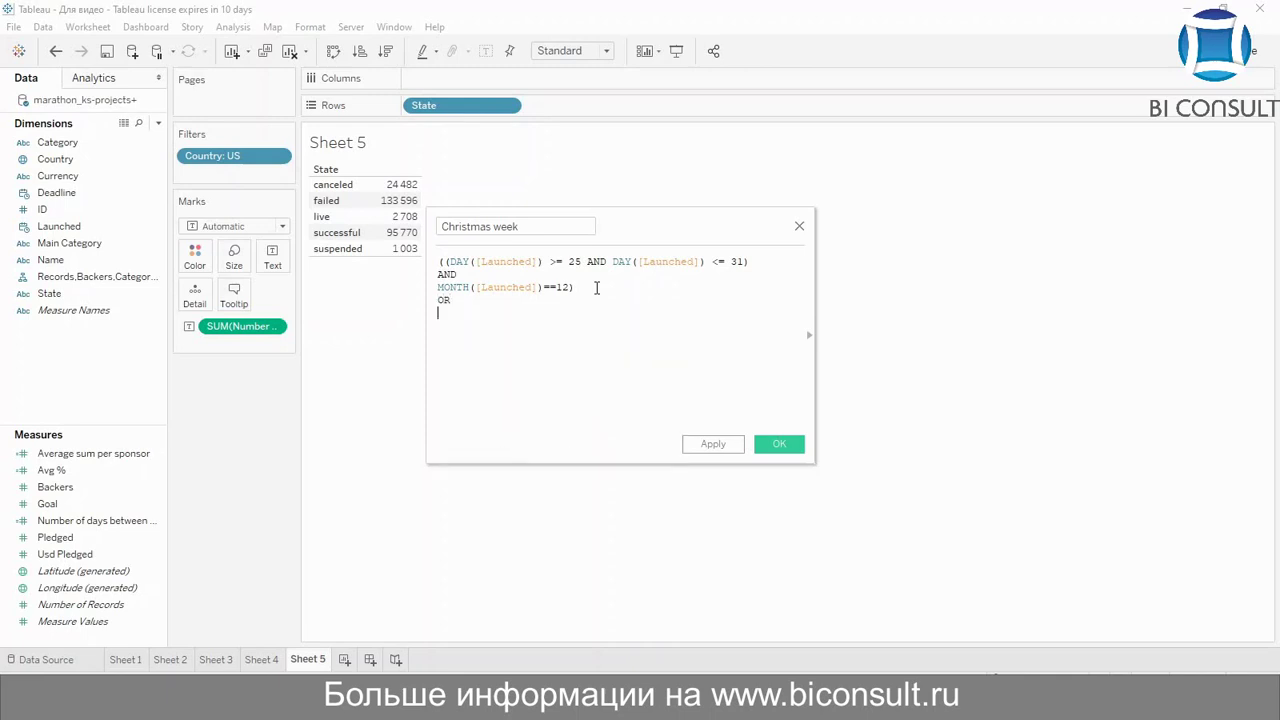
Duplicate the whole December condition below OR
left_click_drag(597, 288, 407, 240)
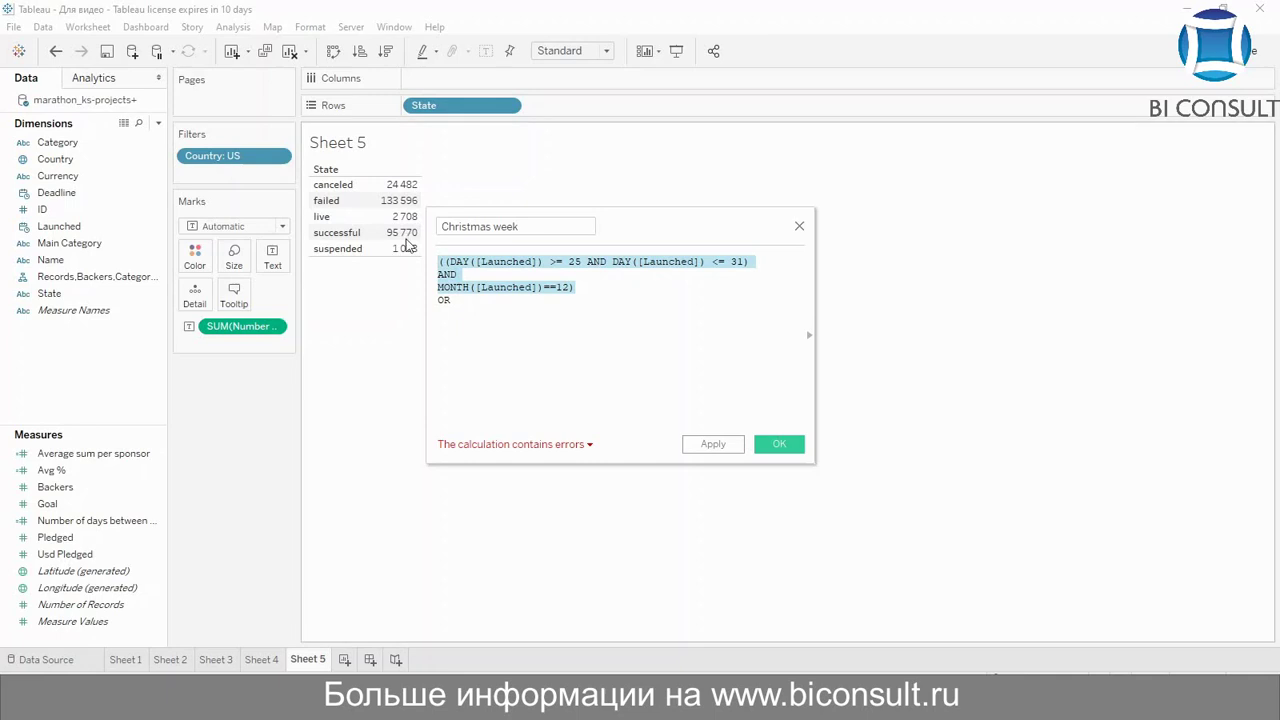
left_click(442, 314)
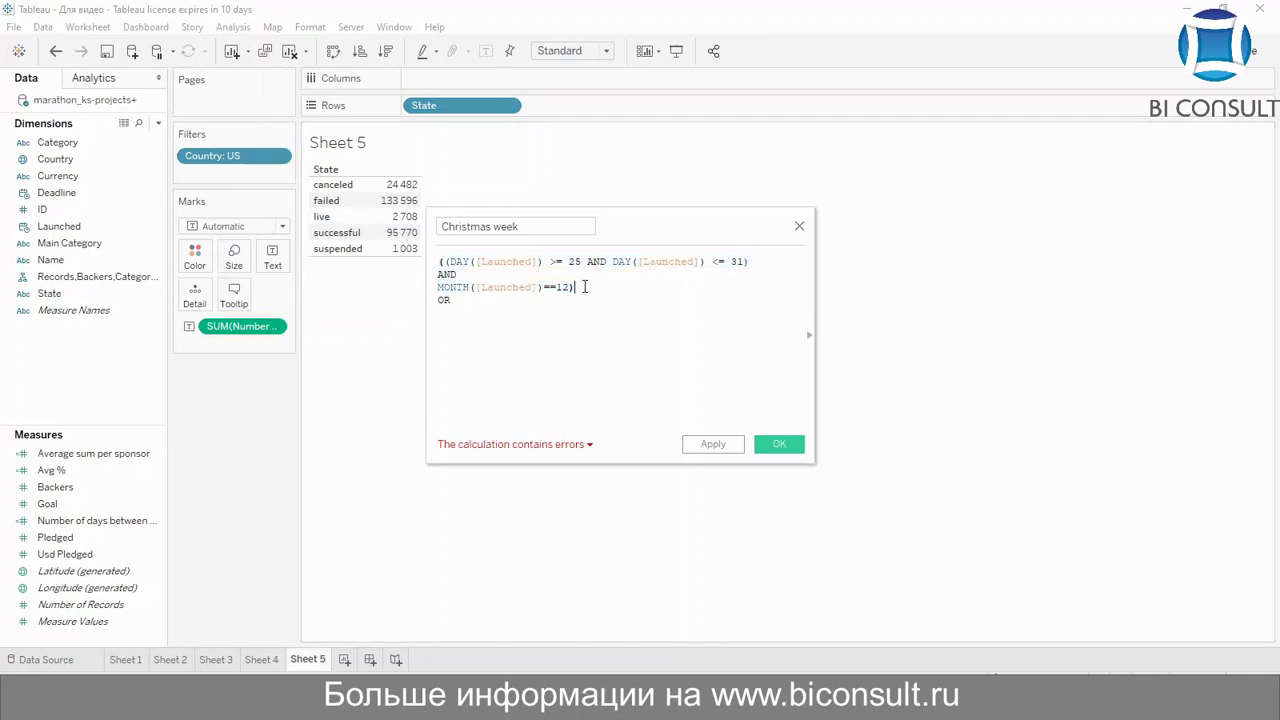
left_click_drag(585, 288, 430, 254)
key("ctrl+c")
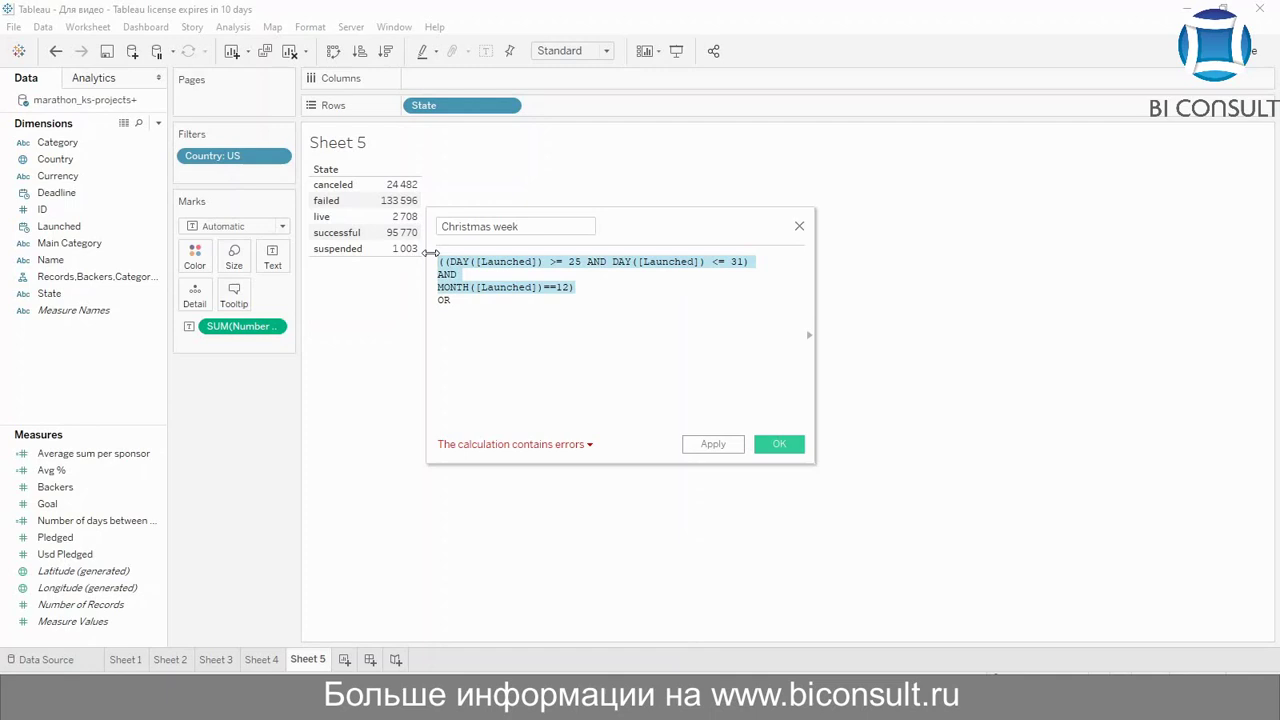
left_click(456, 316)
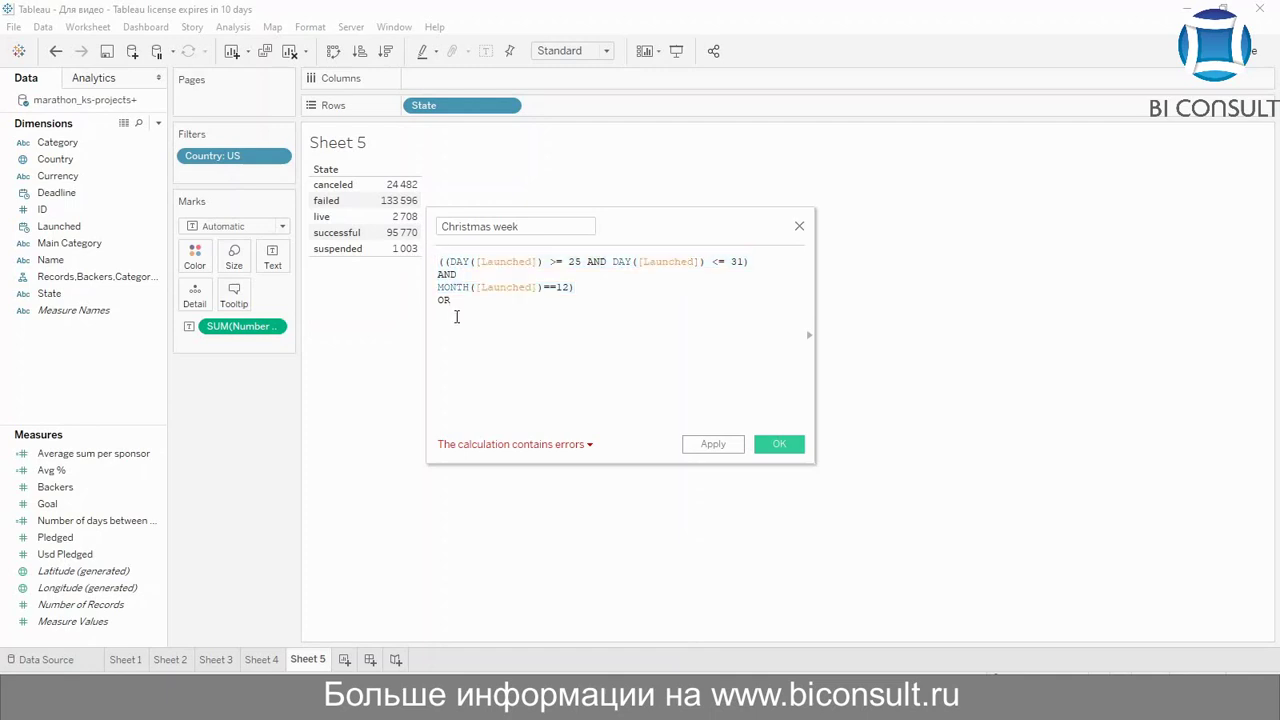
key("ctrl+v")
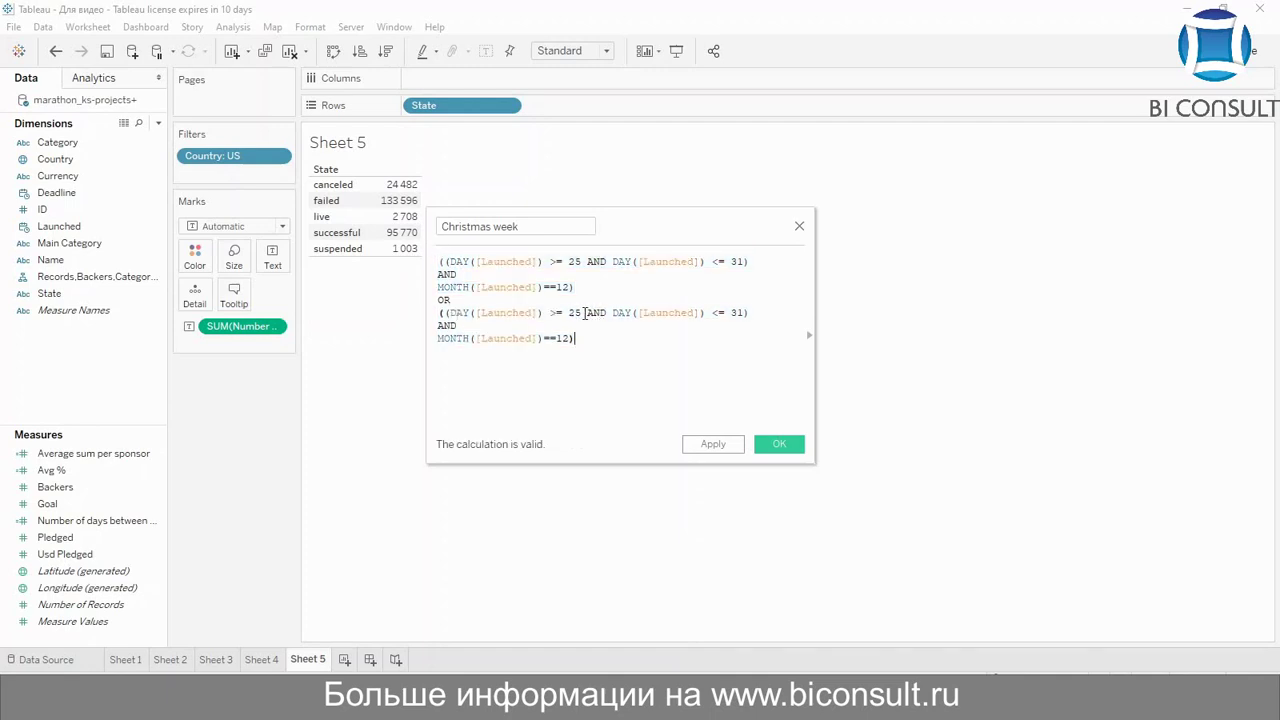
Change the duplicated condition below OR to DAY([Launched]) == 1 AND MONTH([Launched])==1
left_click_drag(586, 313, 748, 315)
key("BackSpace")
key("BackSpace")
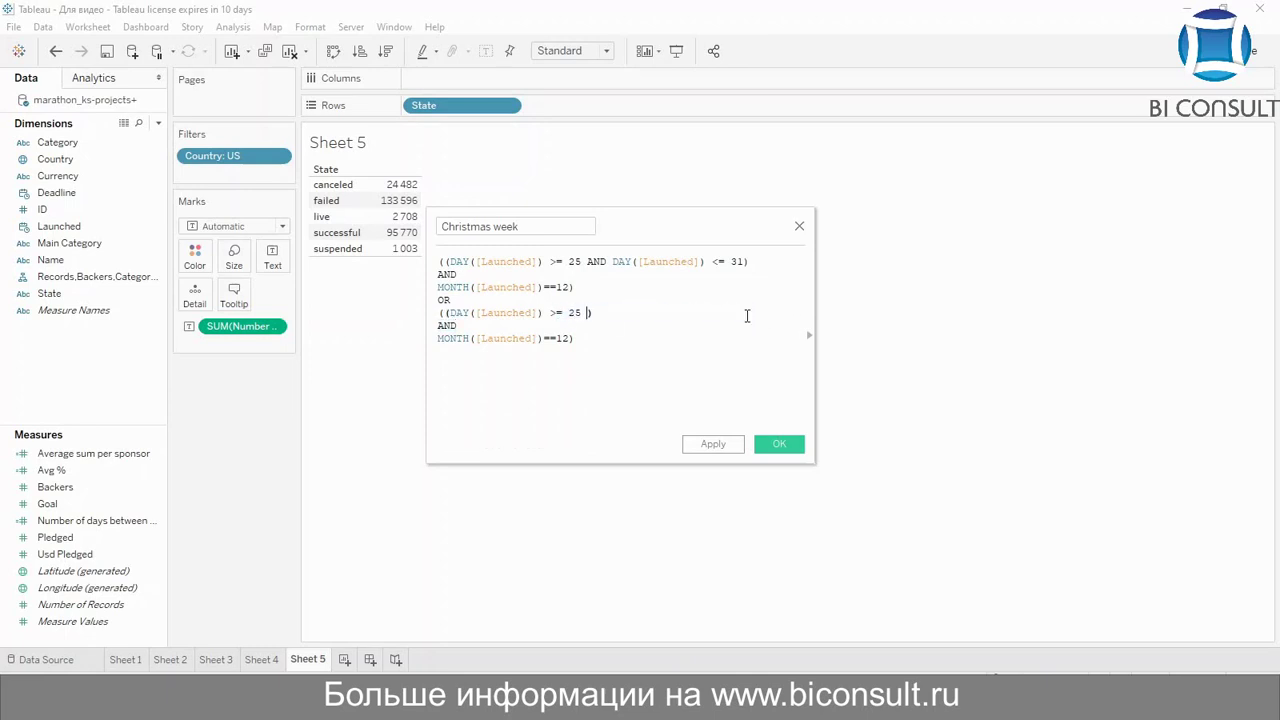
left_click_drag(550, 313, 557, 314)
type("<")
key("BackSpace")
key("BackSpace")
type("1")
left_click(569, 340)
key("BackSpace")
Add an extra closing parenthesis at the end of the December condition
left_click(589, 297)
left_click(581, 290)
type(")")
Remove the parentheses around DAY([Launched]) == 1 and enclose the whole January condition in parentheses instead
left_click(450, 313)
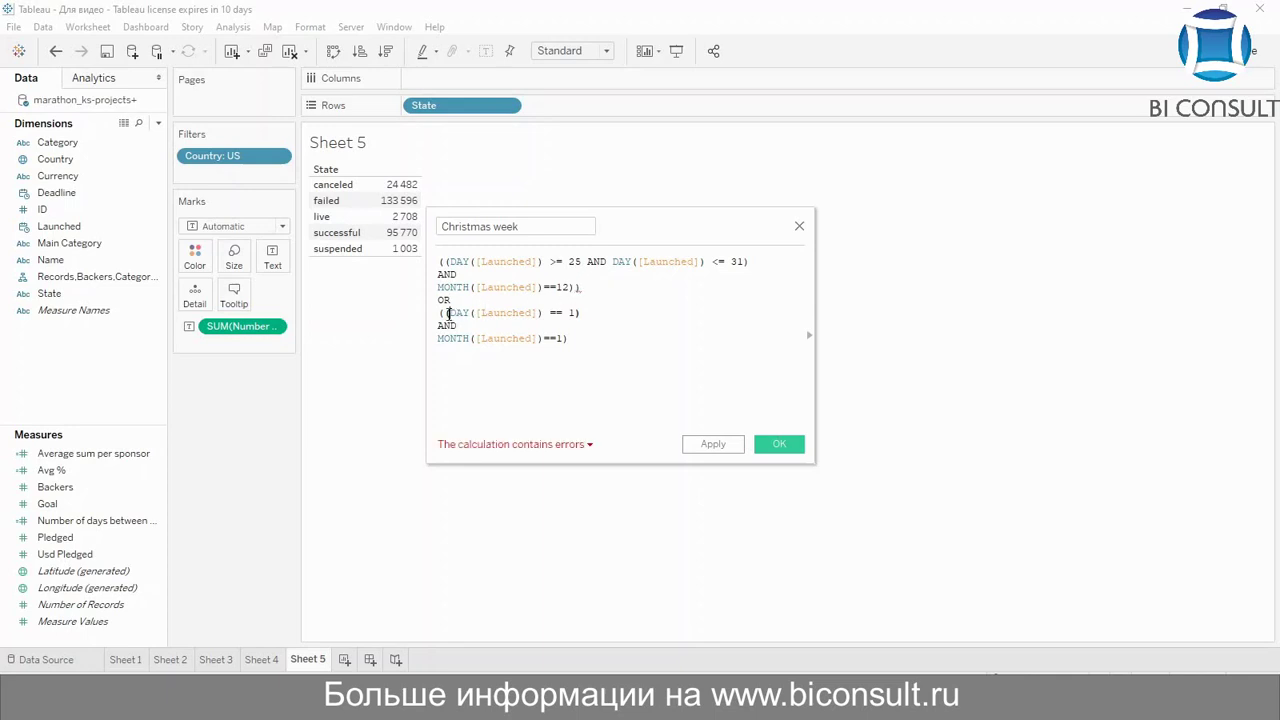
key("BackSpace")
key("BackSpace")
left_click(589, 312)
key("BackSpace")
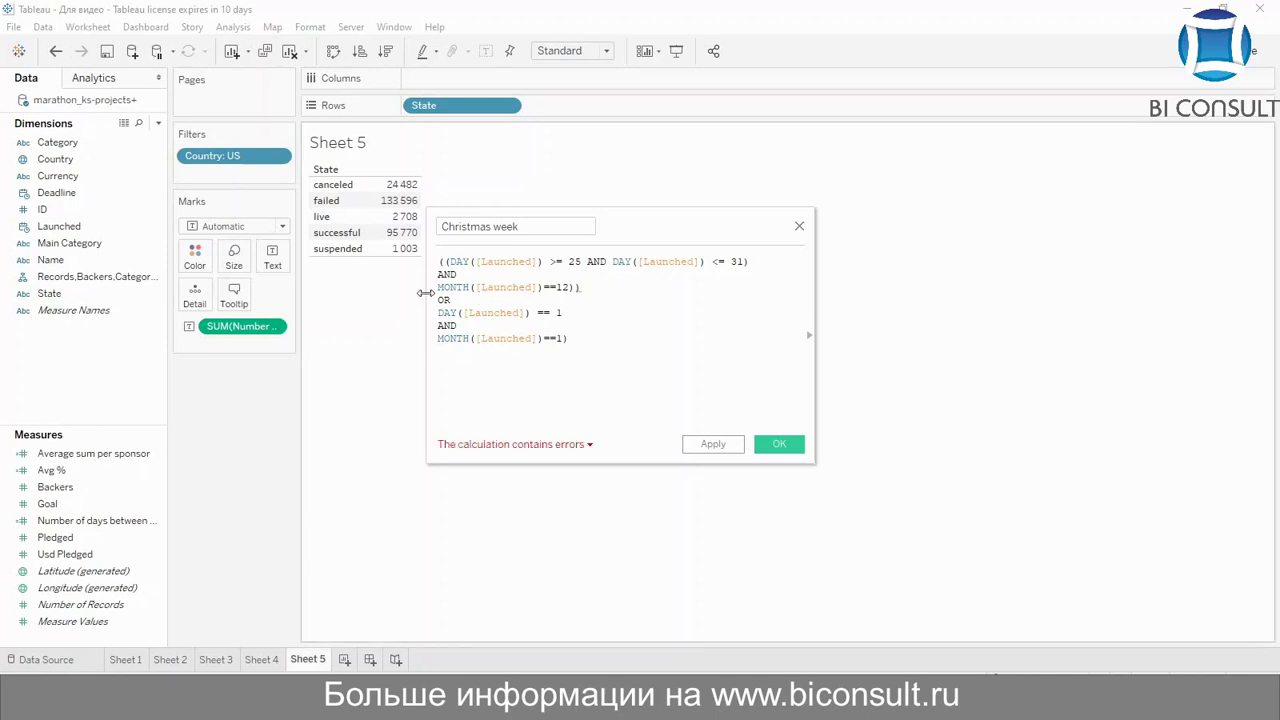
left_click(438, 316)
type("(")
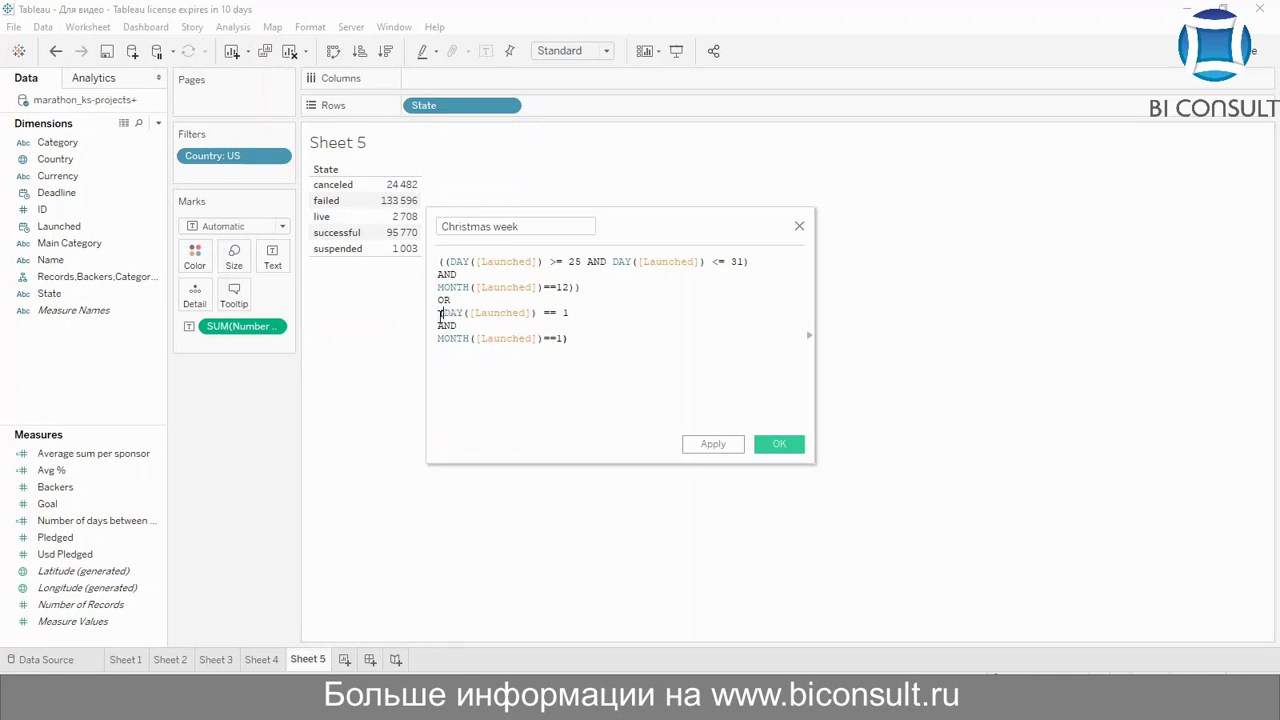
left_click(583, 338)
type(")")
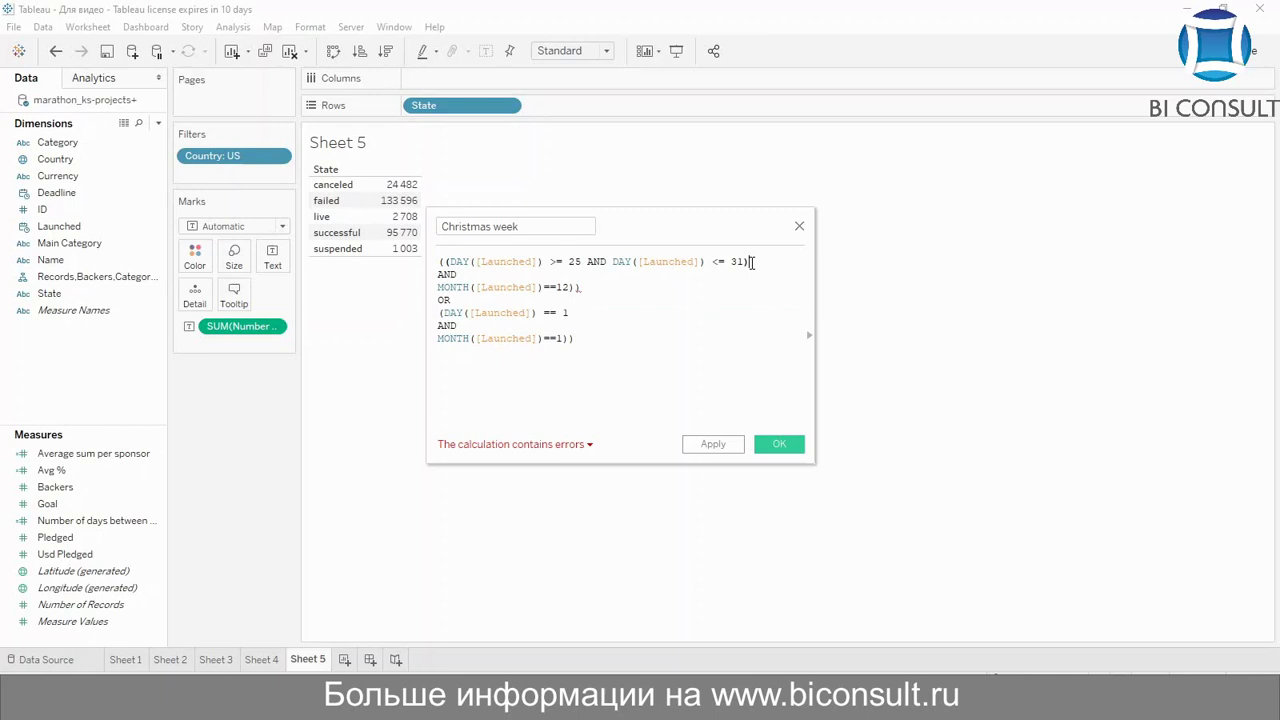
Remove the surplus closing parentheses after the December and January conditions and save the Christmas week field
type(")")
key("BackSpace")
key("BackSpace")
left_click(580, 339)
key("BackSpace")
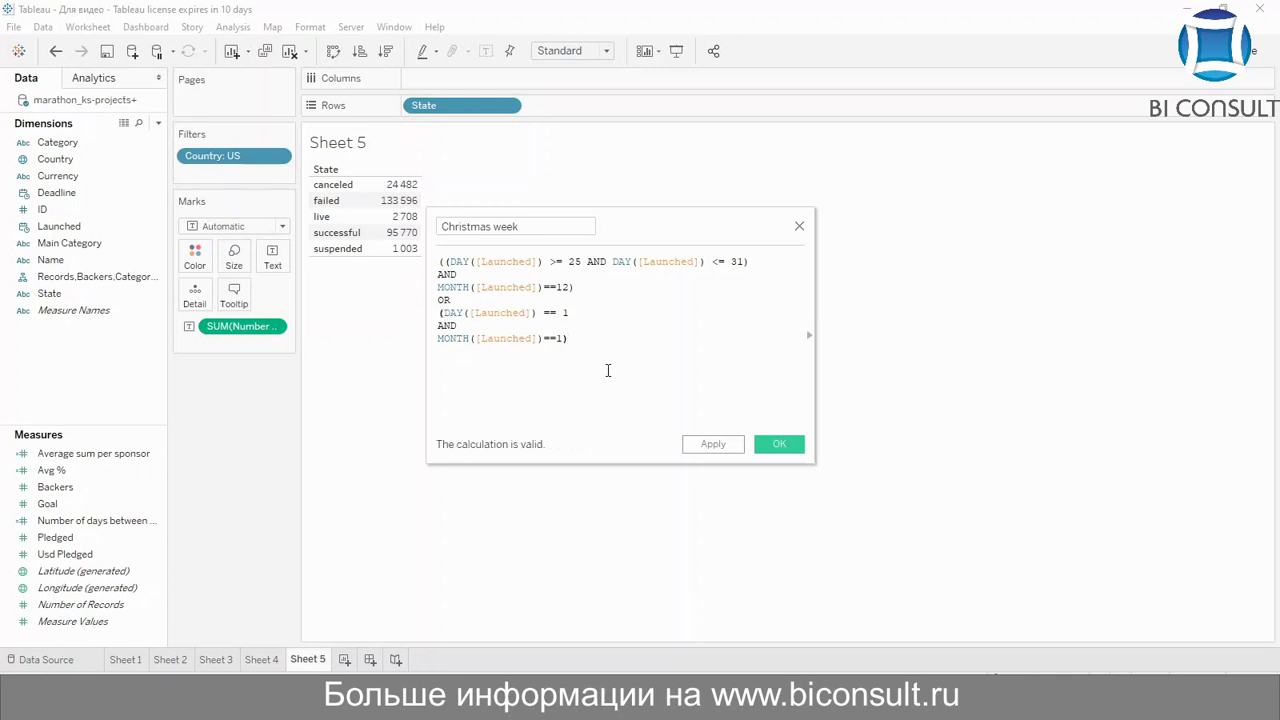
left_click(781, 443)
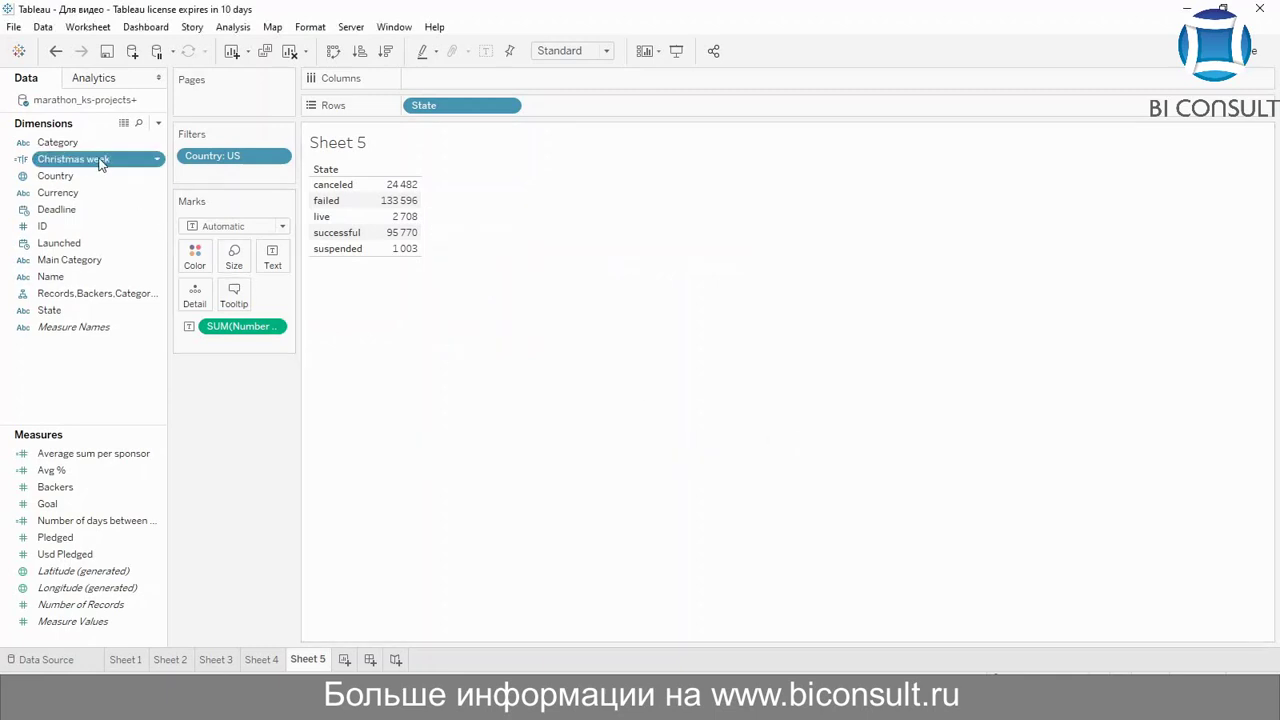
Add a Christmas week filter that keeps only True
left_click_drag(100, 163, 425, 200)
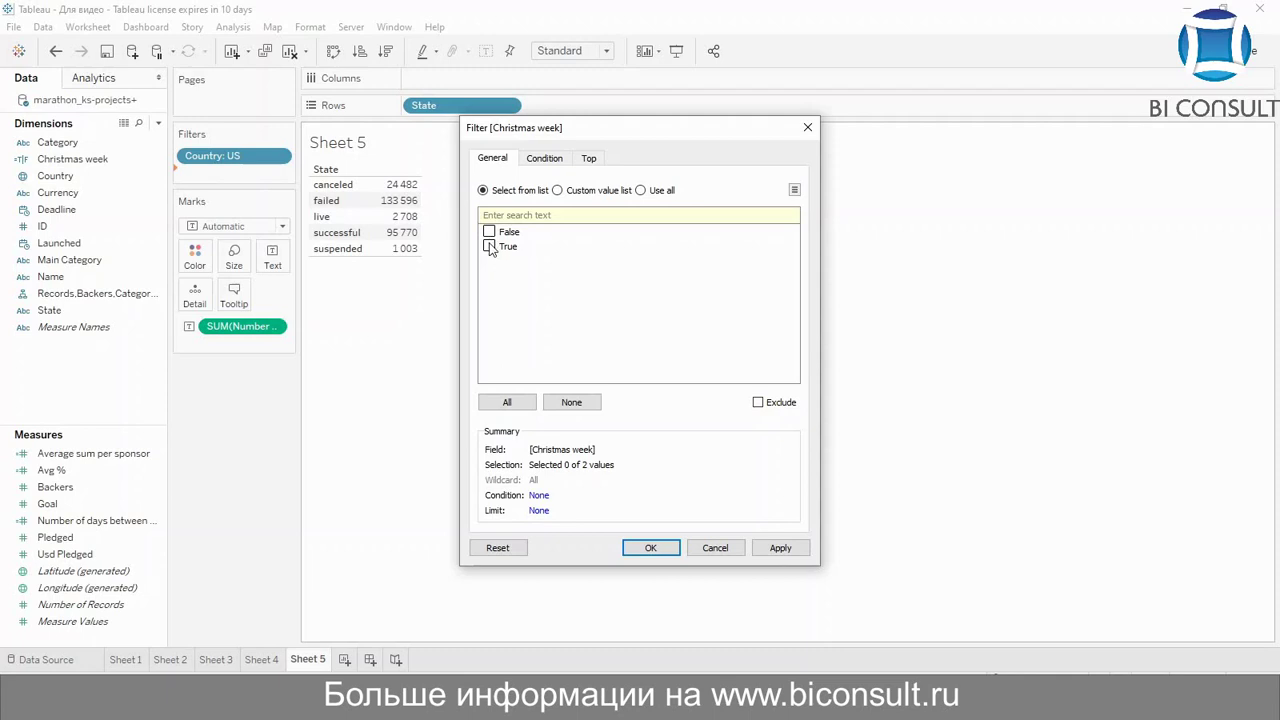
left_click(489, 246)
left_click(770, 551)
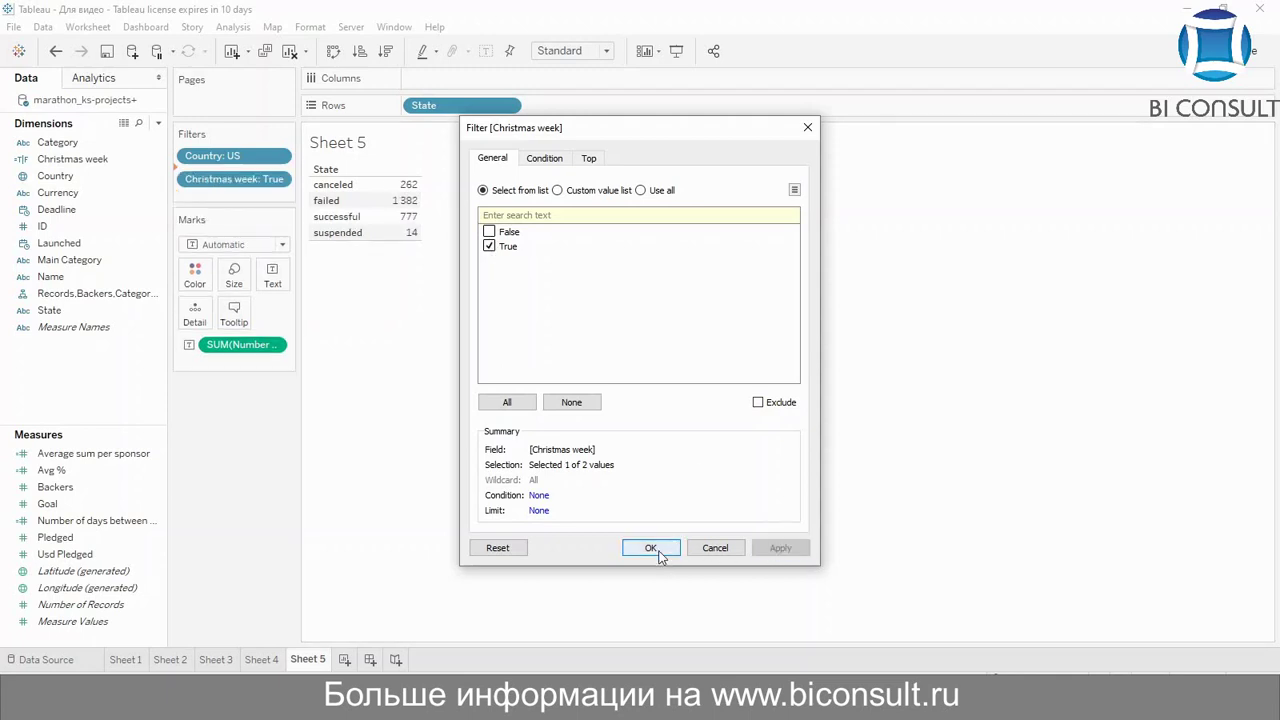
left_click(650, 548)
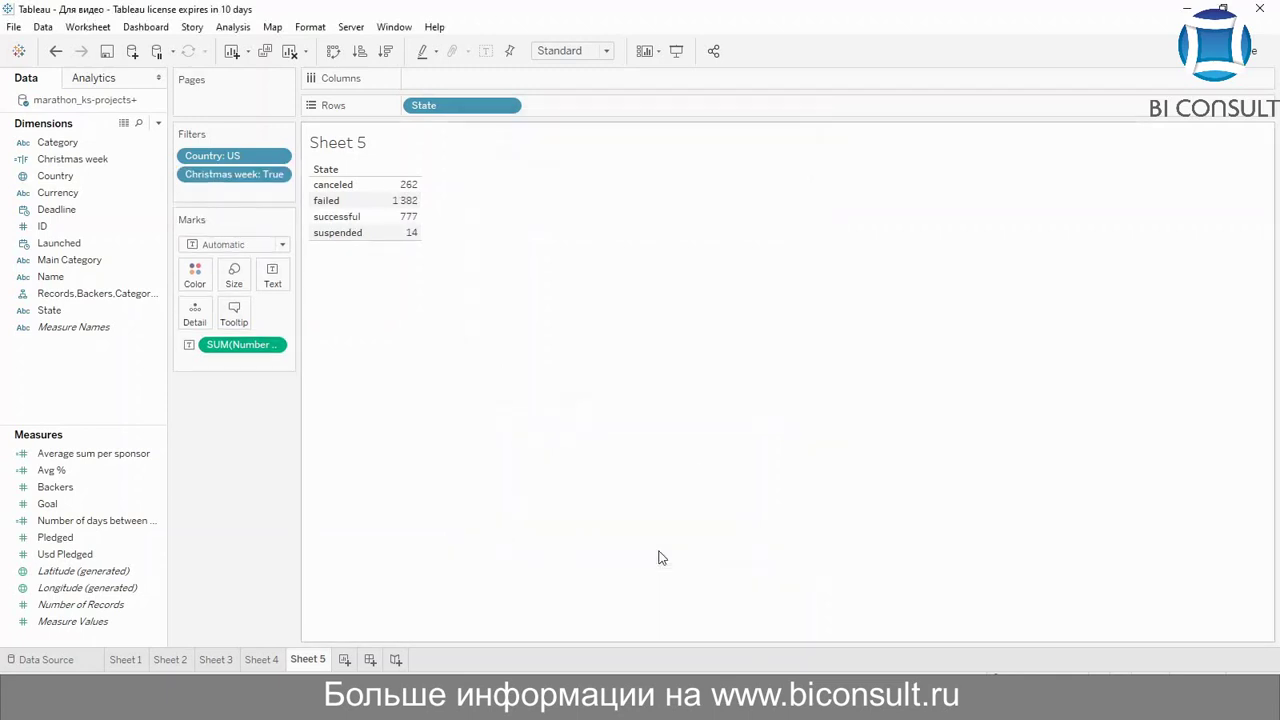